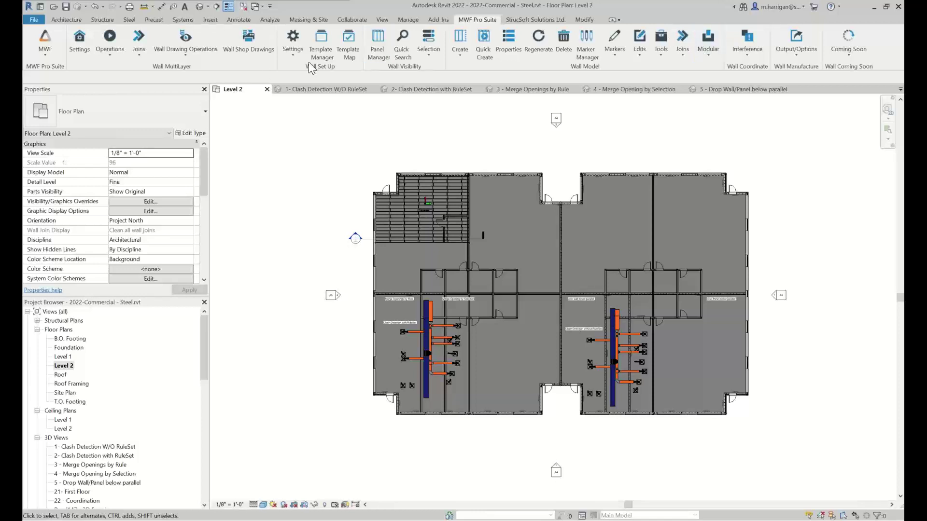
Review the Webinar template map and the available opening marker types
click(342, 53)
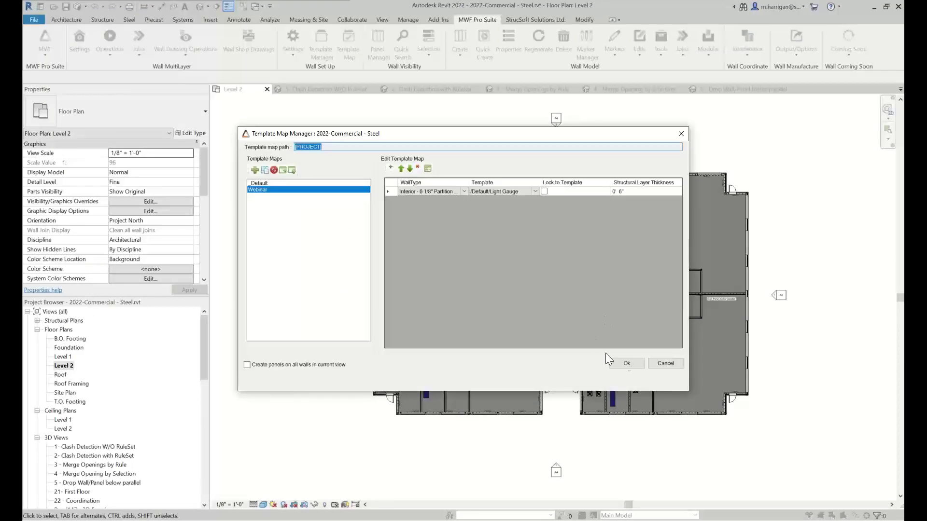
click(627, 363)
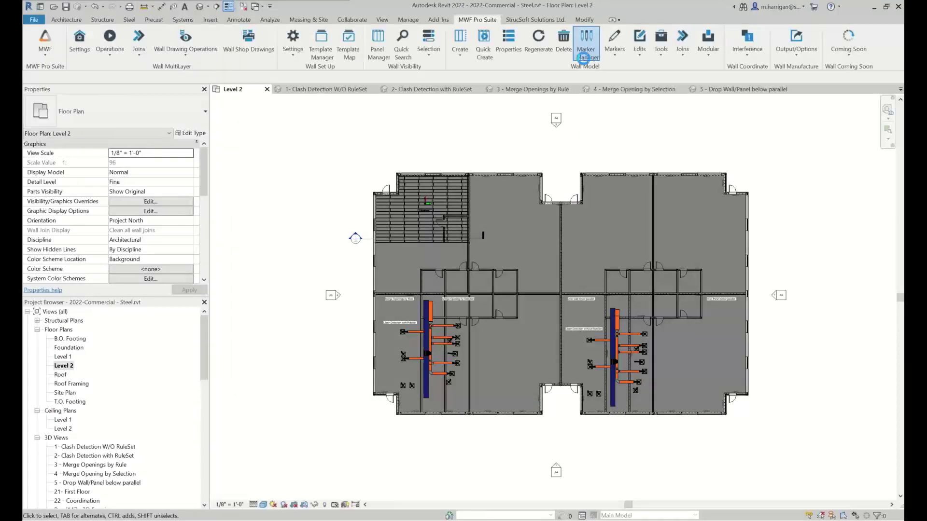
click(583, 58)
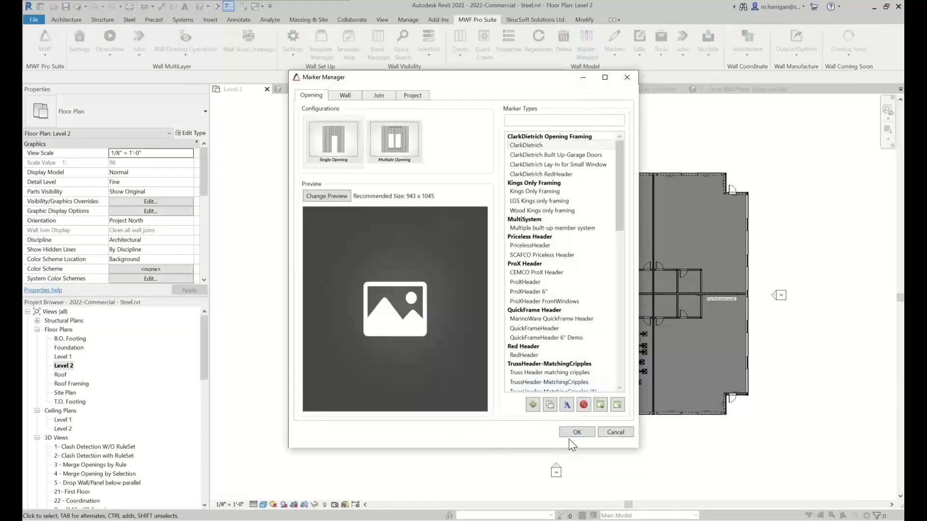
click(574, 436)
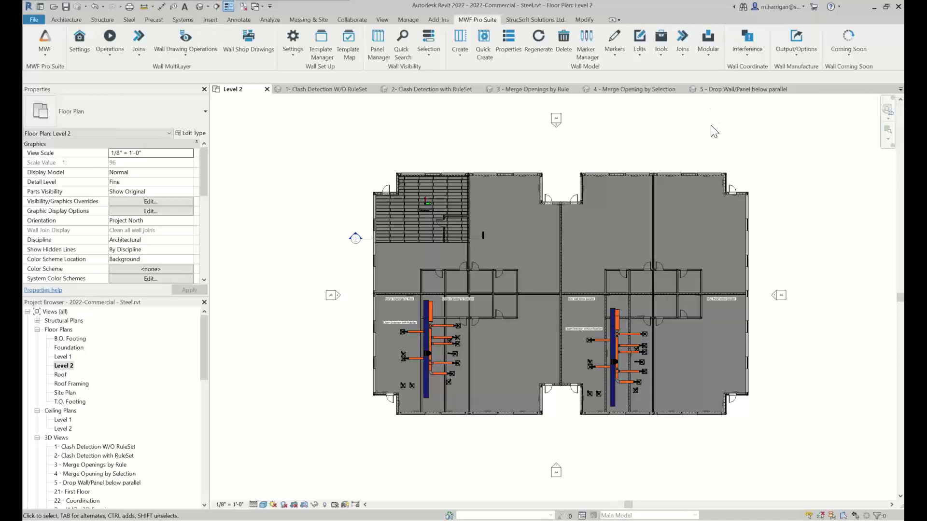
Open the 3D view "1- Clash Detection W/O RuleSet" and inspect the linked ductwork model
click(326, 90)
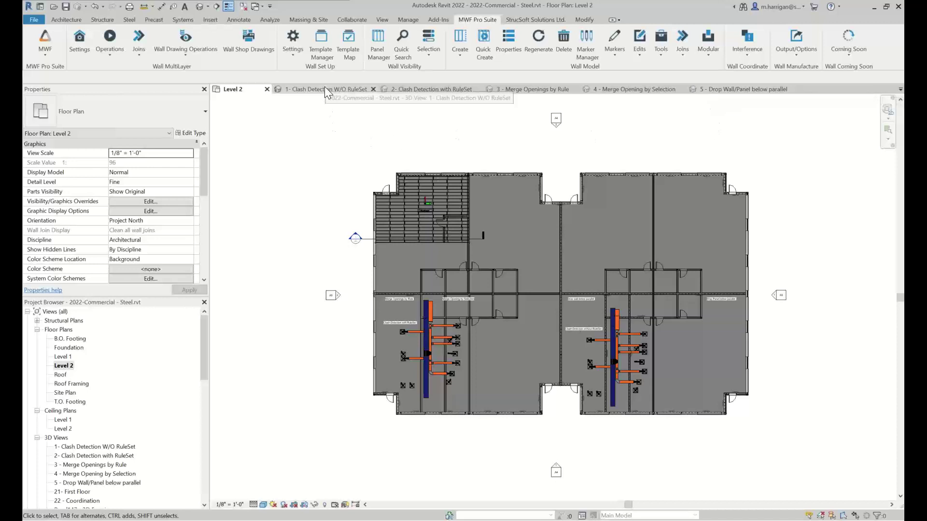
scroll(638, 214, up, 2)
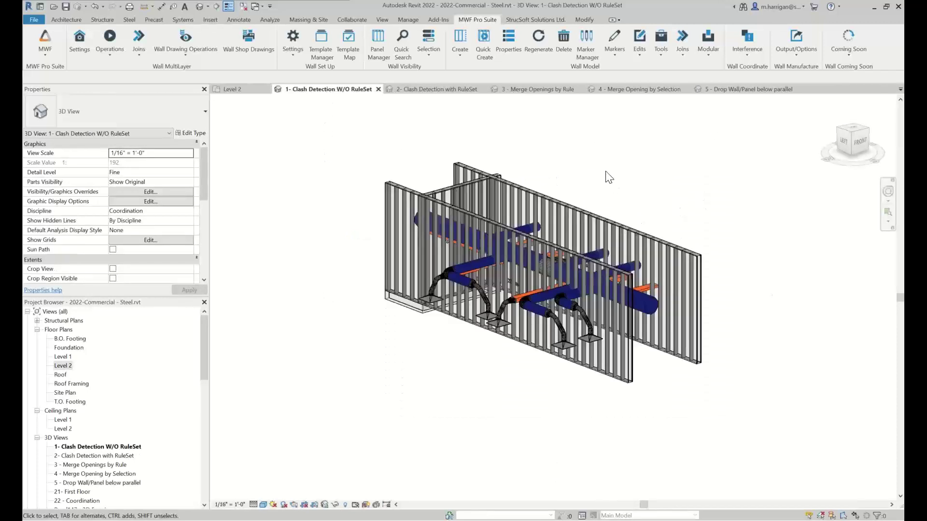
scroll(651, 201, up, 2)
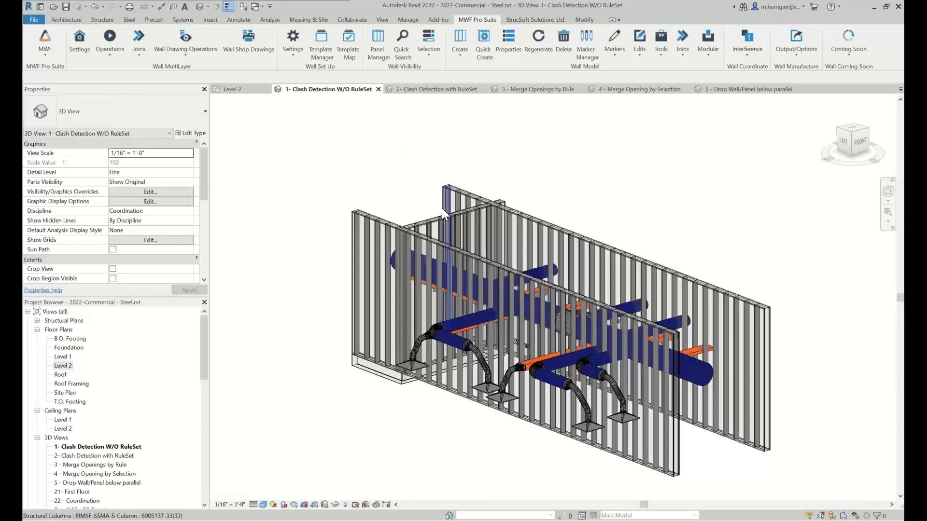
click(453, 338)
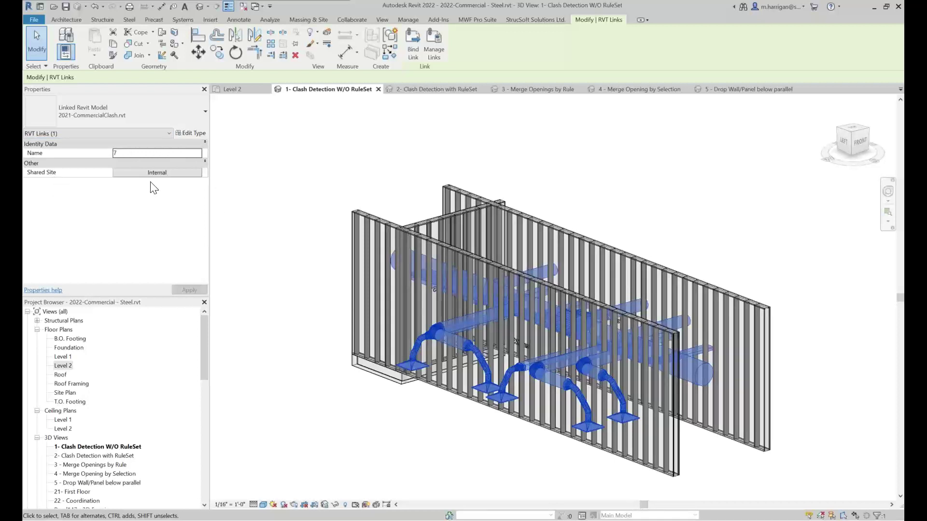
click(265, 294)
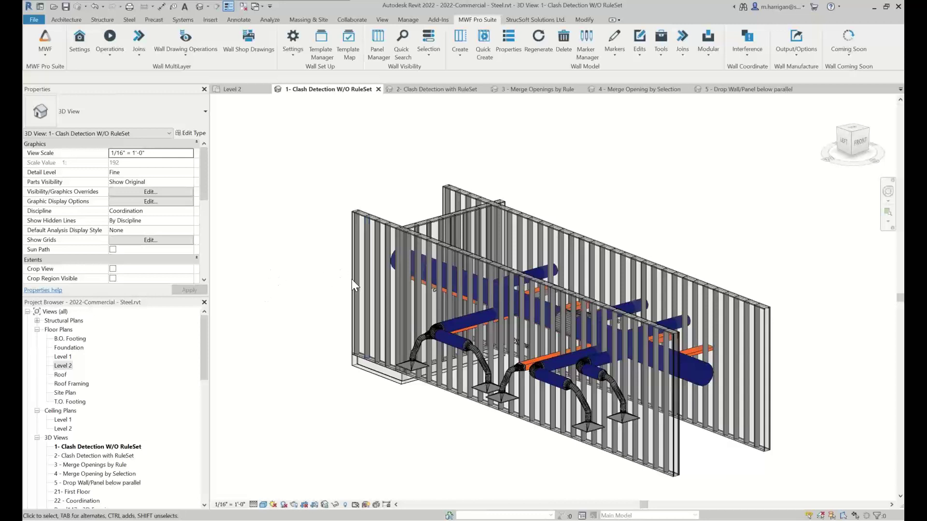
Select the linked ductwork model with the three framed partition walls and start Clash Detection on them
click(543, 374)
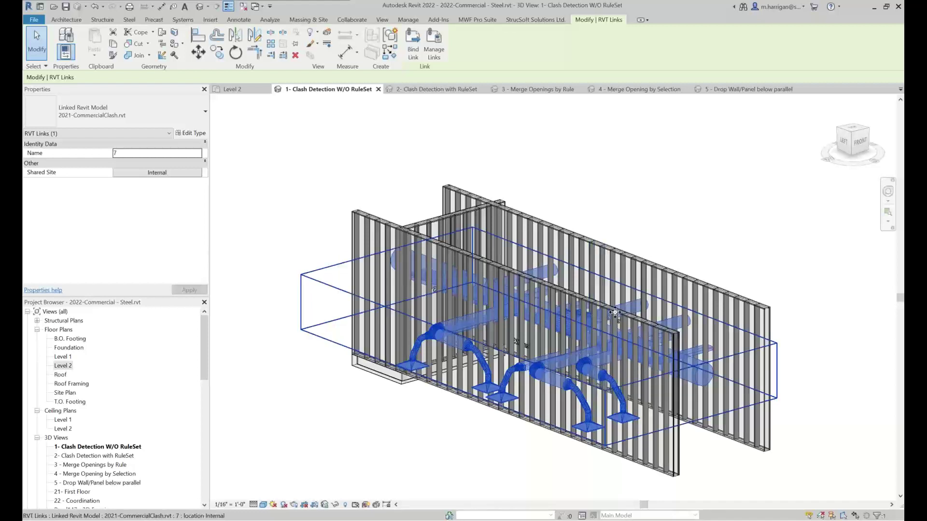
ctrl+click(629, 323)
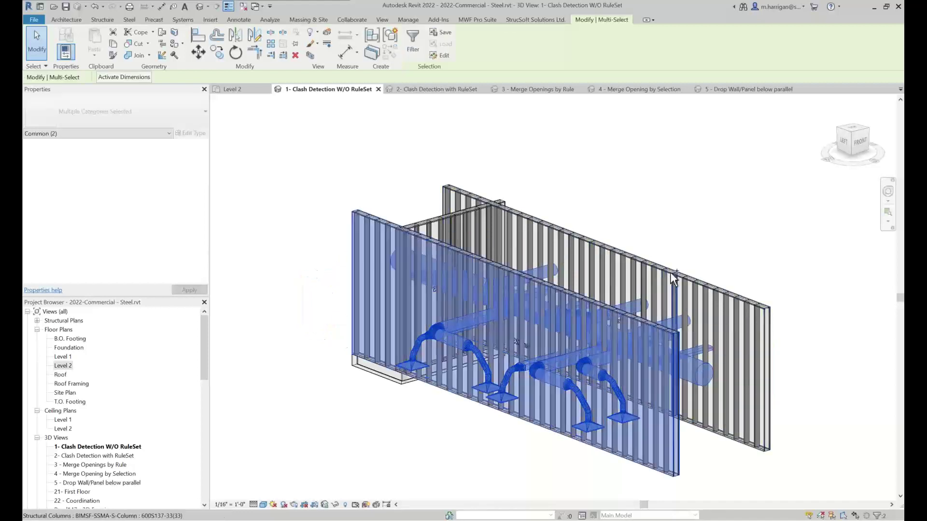
ctrl+click(668, 279)
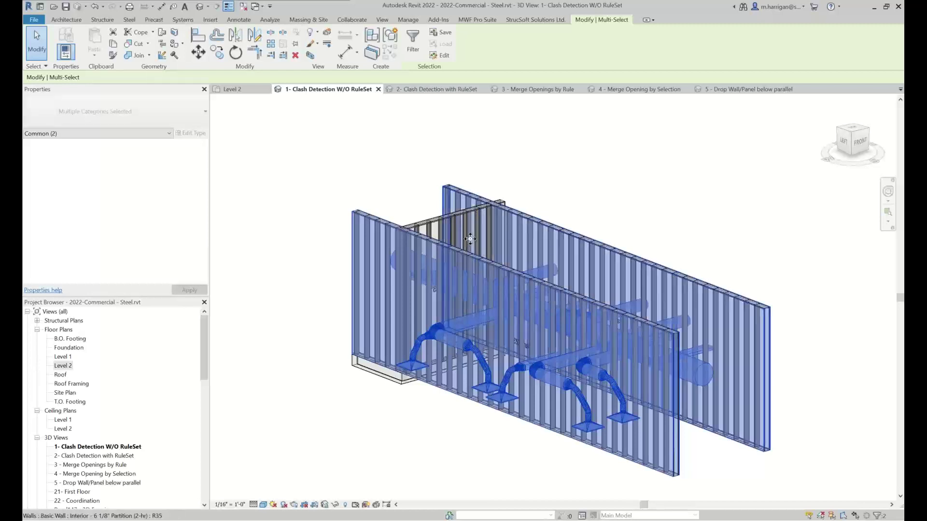
ctrl+click(456, 223)
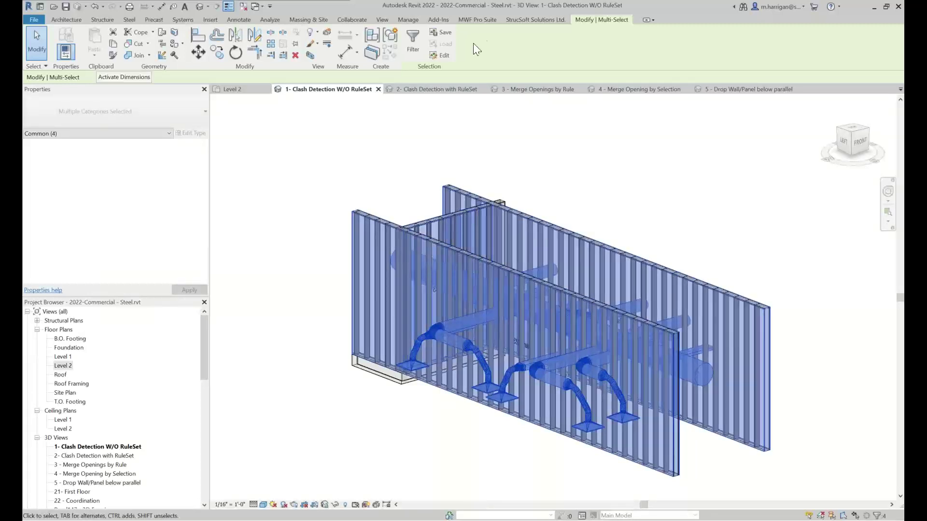
click(478, 20)
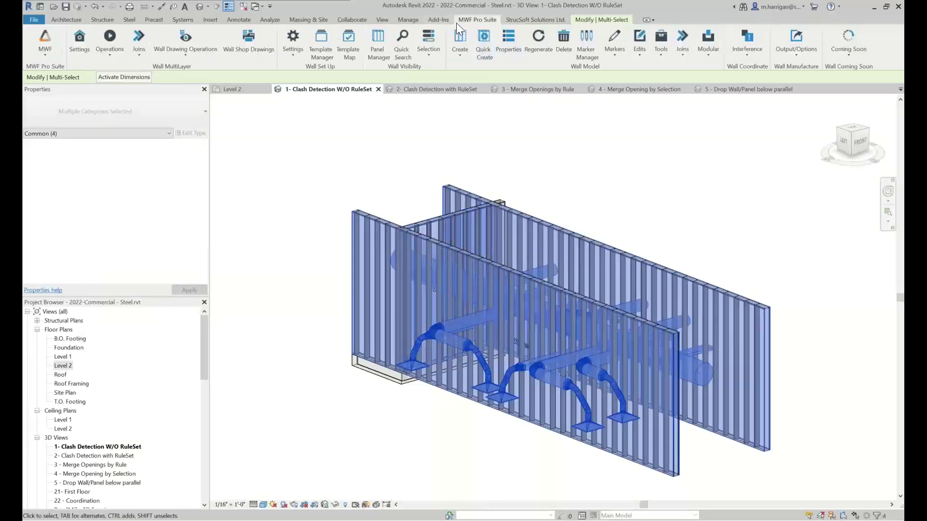
click(741, 42)
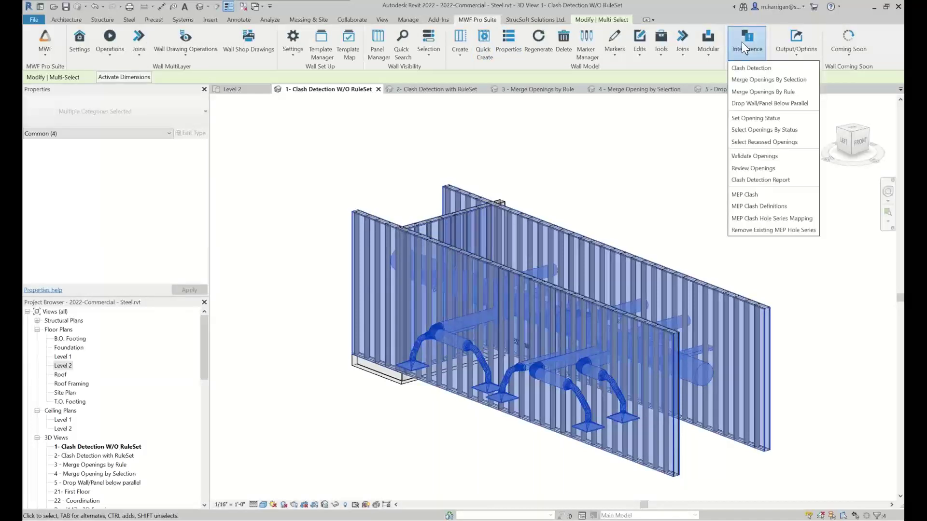
click(750, 71)
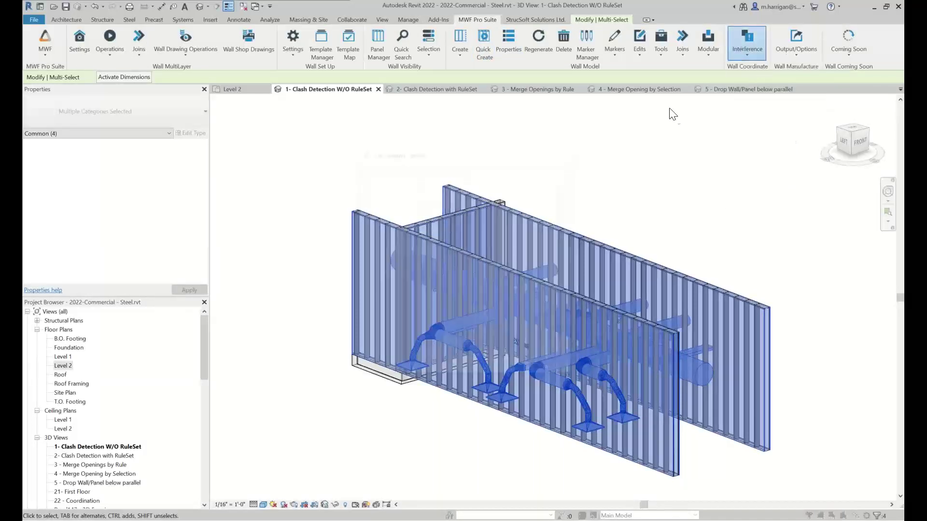
Examine the transaction interval, the angle and parallel tolerances and the full list of intersecting categories in the cut opening options
drag(521, 150, 551, 100)
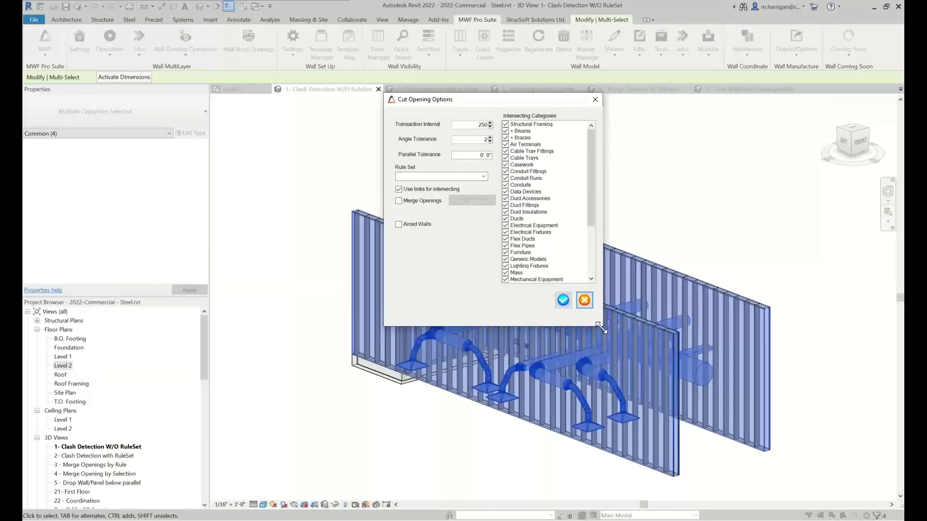
drag(603, 327, 723, 340)
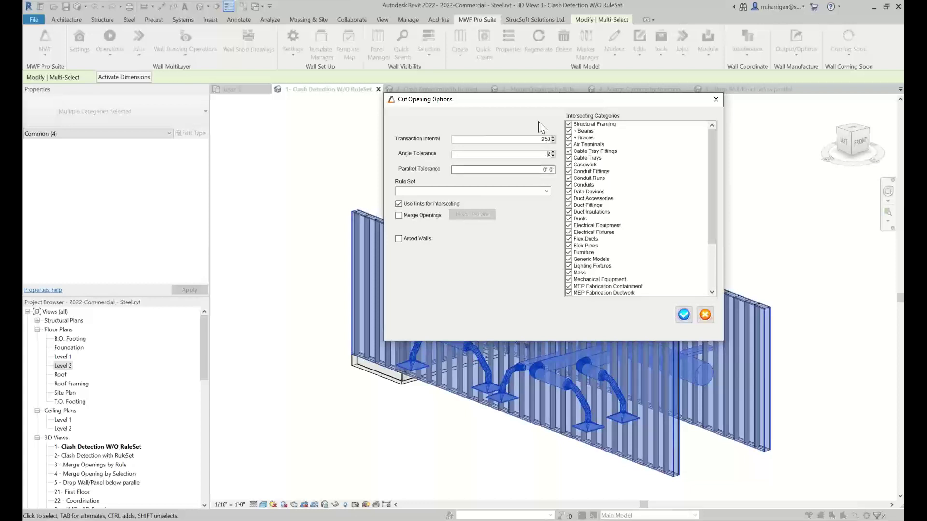
double_click(533, 139)
click(524, 171)
scroll(653, 166, down, 1)
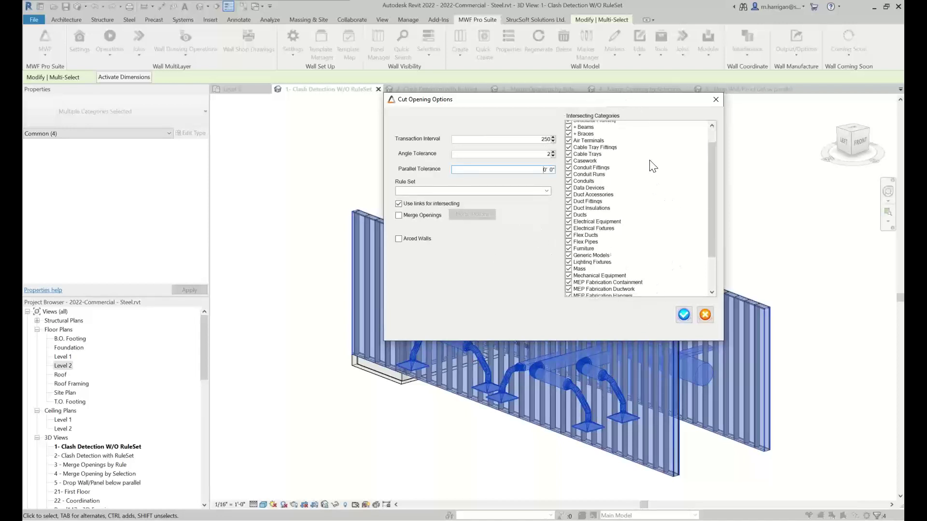
scroll(652, 165, down, 3)
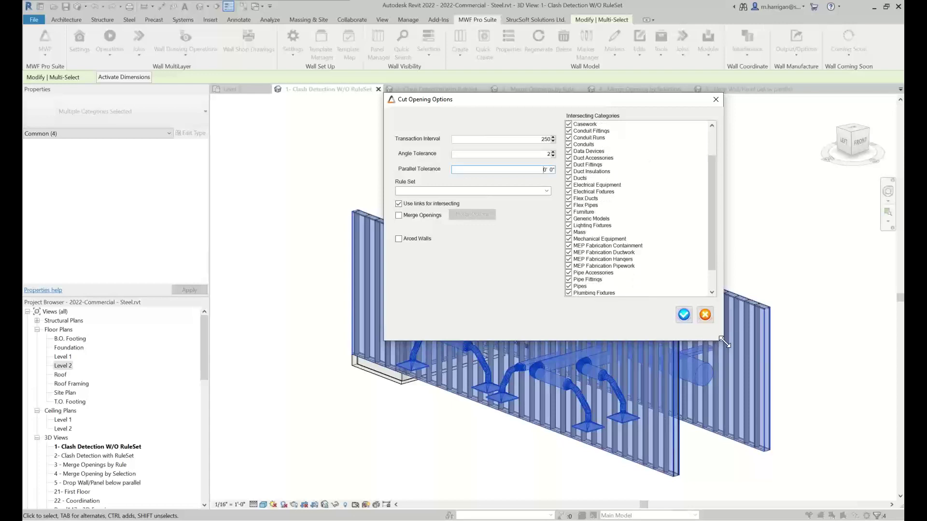
drag(724, 342, 757, 413)
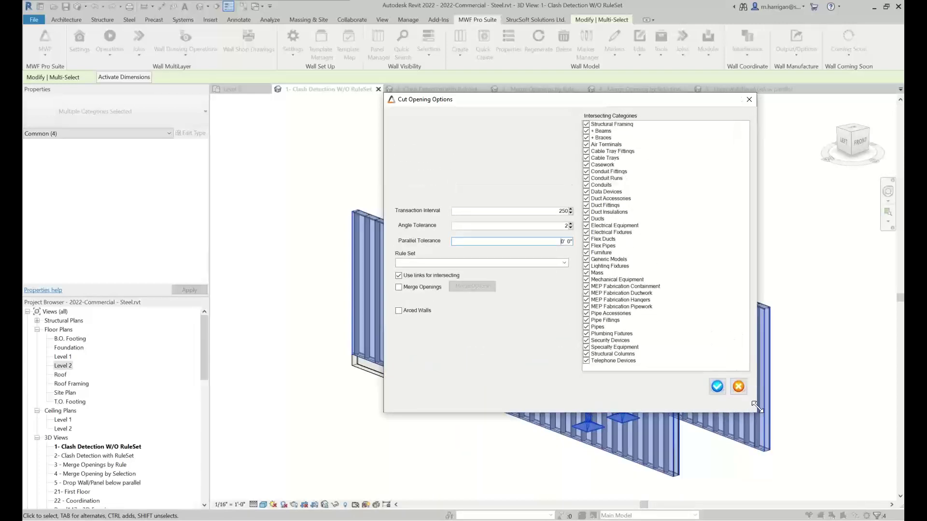
drag(756, 412, 751, 326)
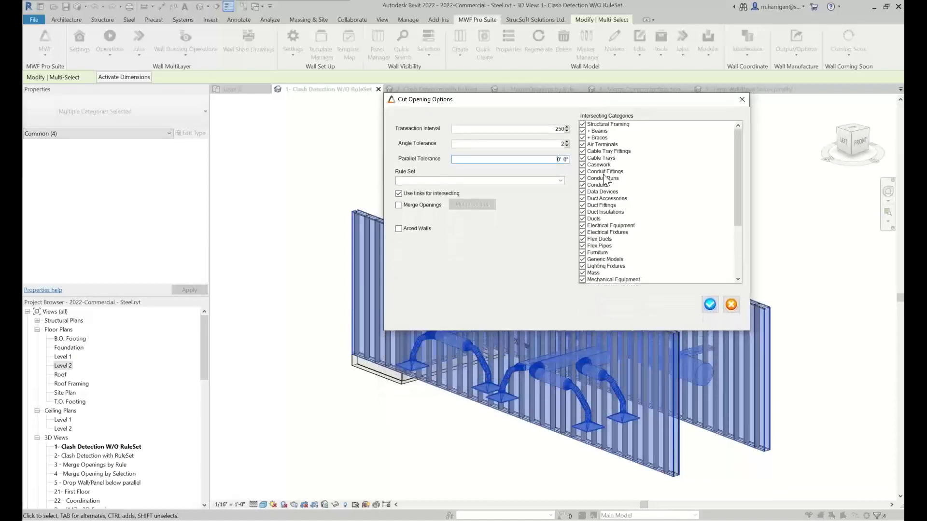
Exclude Casework, Electrical Fixtures and Pipe Fittings from the intersecting categories and run the clash detection
click(584, 166)
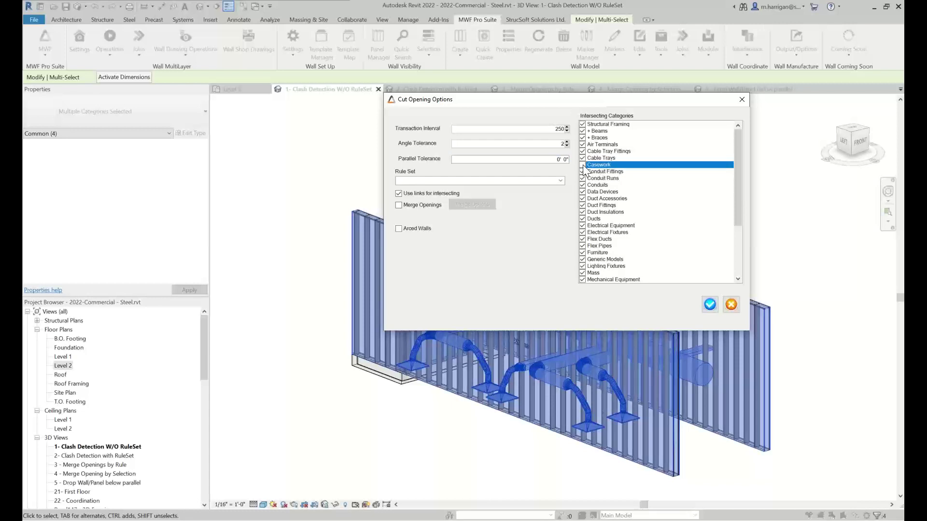
click(583, 165)
click(582, 232)
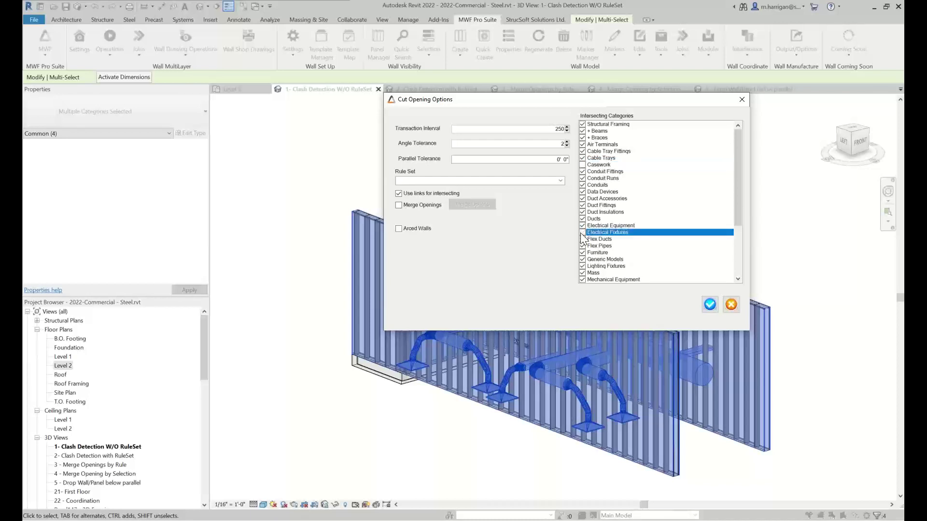
scroll(583, 241, down, 4)
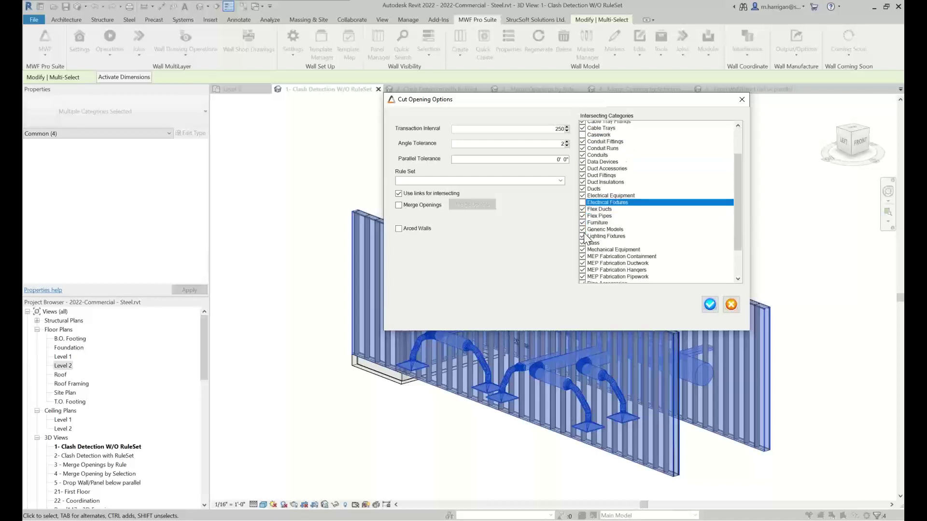
click(582, 240)
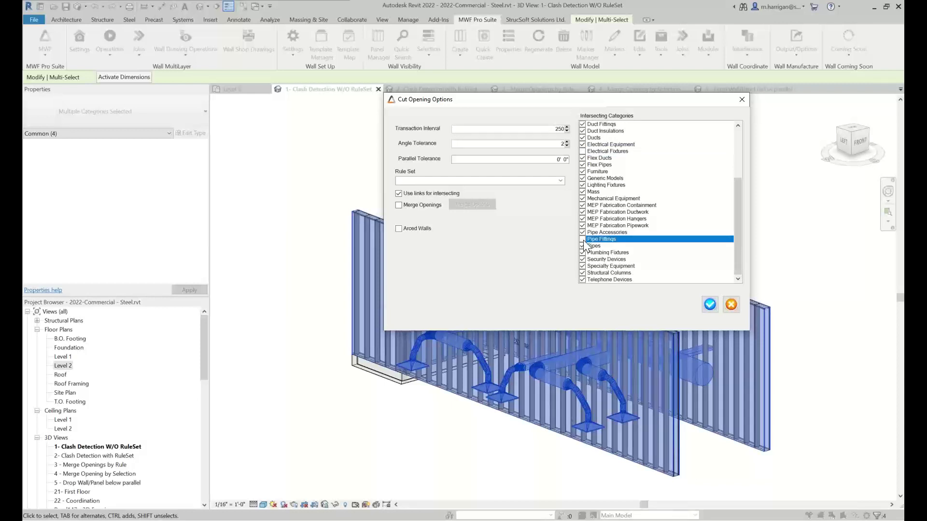
scroll(606, 222, up, 4)
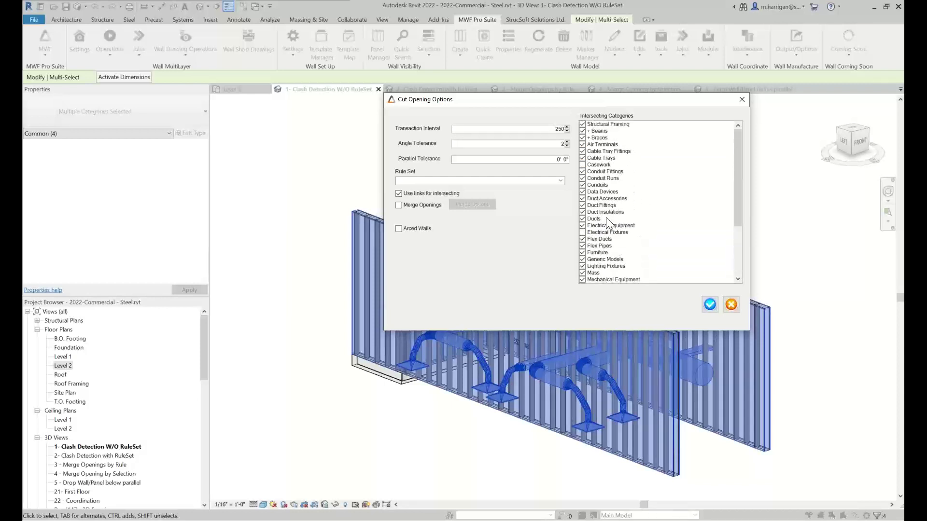
click(710, 305)
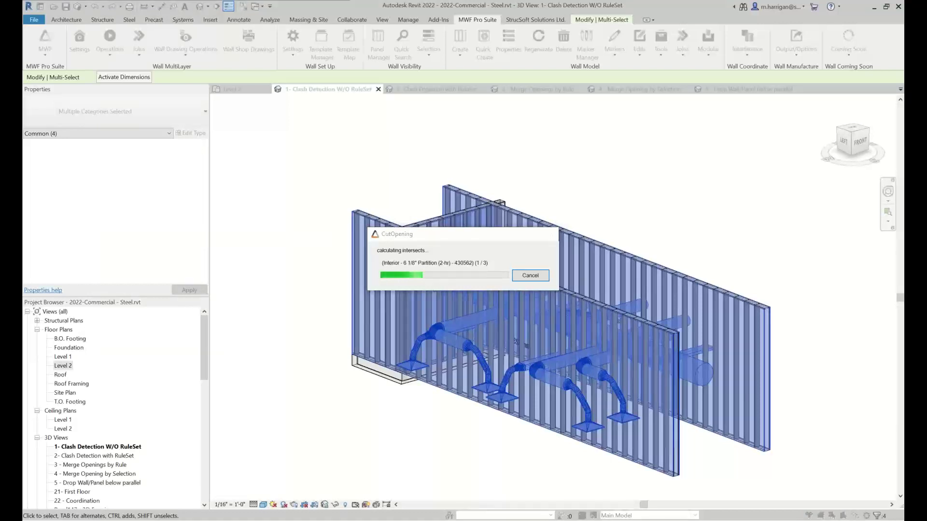
Set the first opening's TL, TR and TT tolerances to 0' 0 1/4" and accept them with the framing type left blank
drag(30, 96, 234, 67)
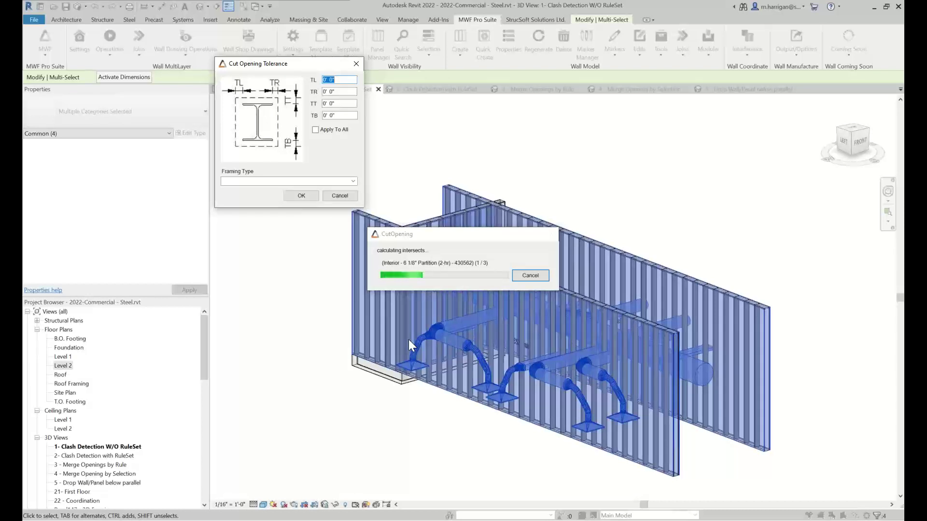
drag(289, 64, 264, 74)
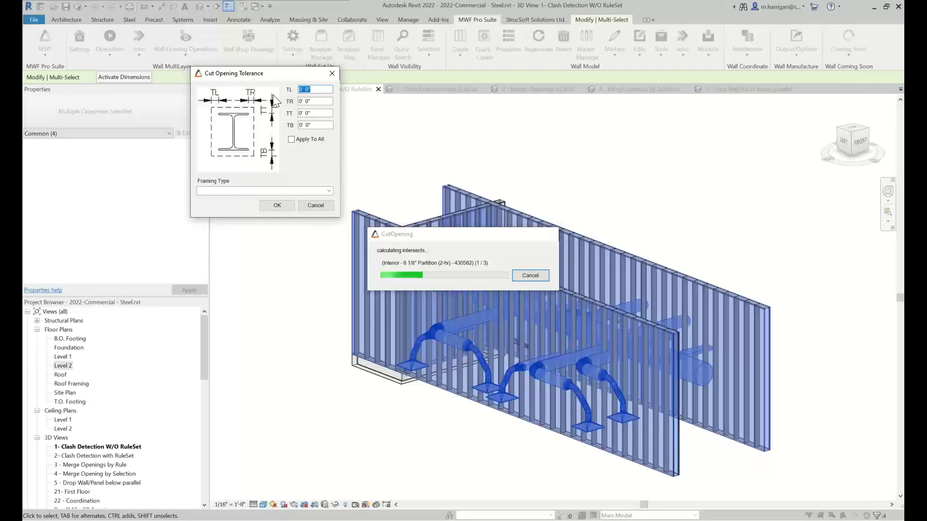
key(BackSpace)
text(25')
key(Tab)
text(25')
key(Tab)
key(BackSpace)
text(25")
click(329, 191)
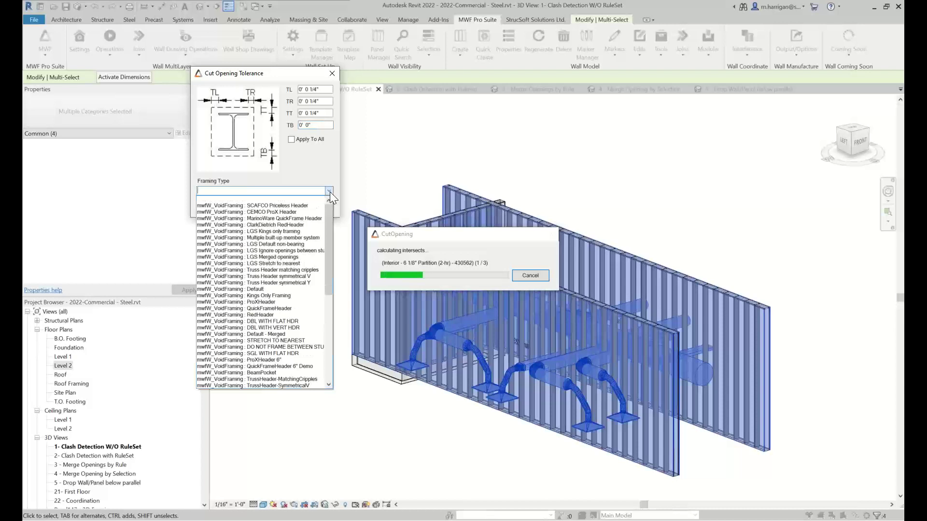
click(306, 190)
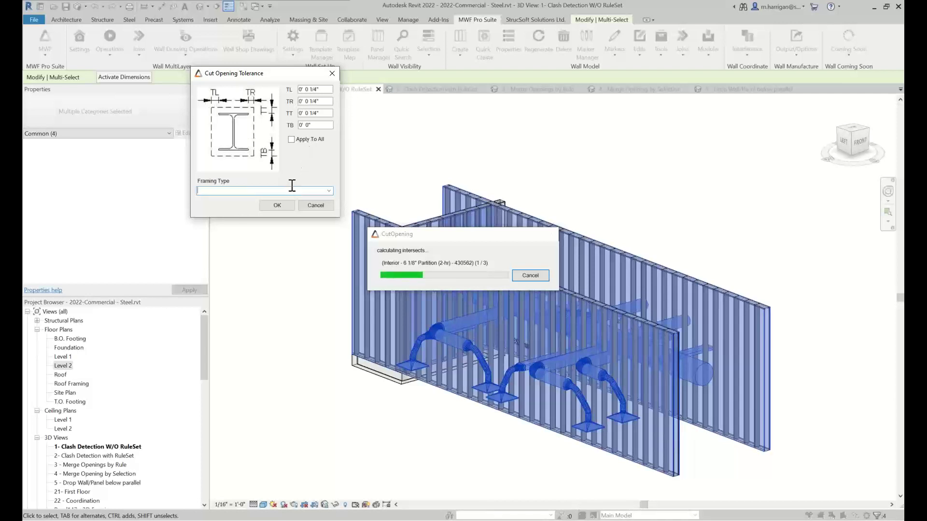
click(280, 206)
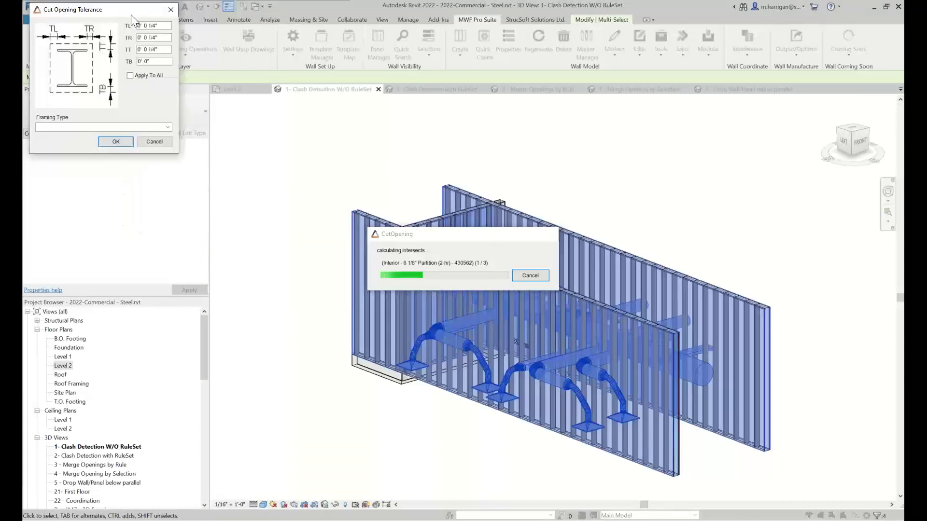
Apply the 0' 0 1/4" TL, TR and TT tolerances to all openings and finish cutting them
drag(131, 14, 279, 49)
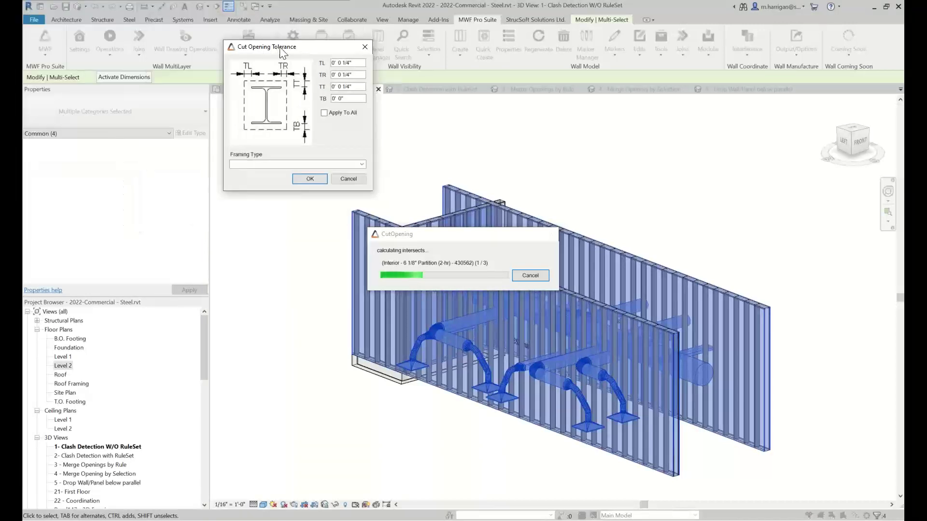
click(325, 112)
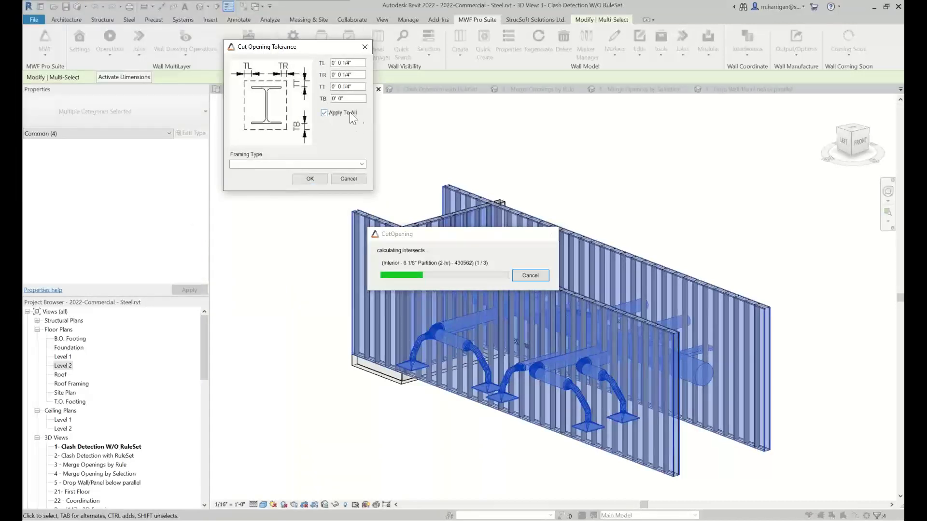
click(313, 179)
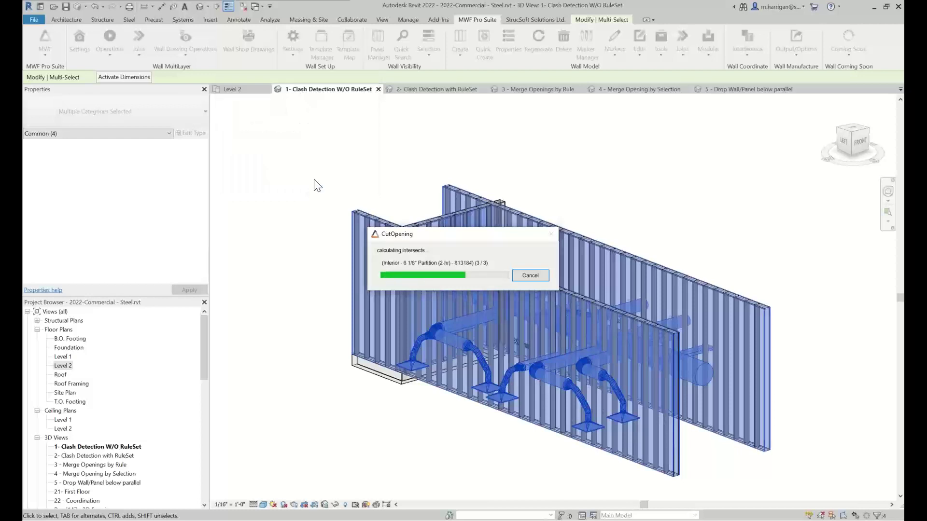
click(314, 185)
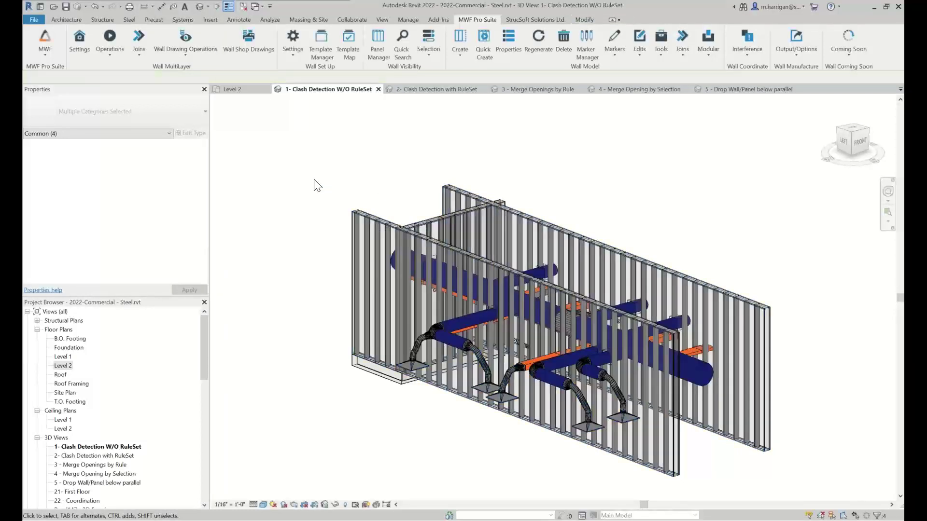
Select one stud in the front wall and one in the rear wall, and regenerate the framing around the cut openings
scroll(502, 303, up, 5)
scroll(464, 345, up, 3)
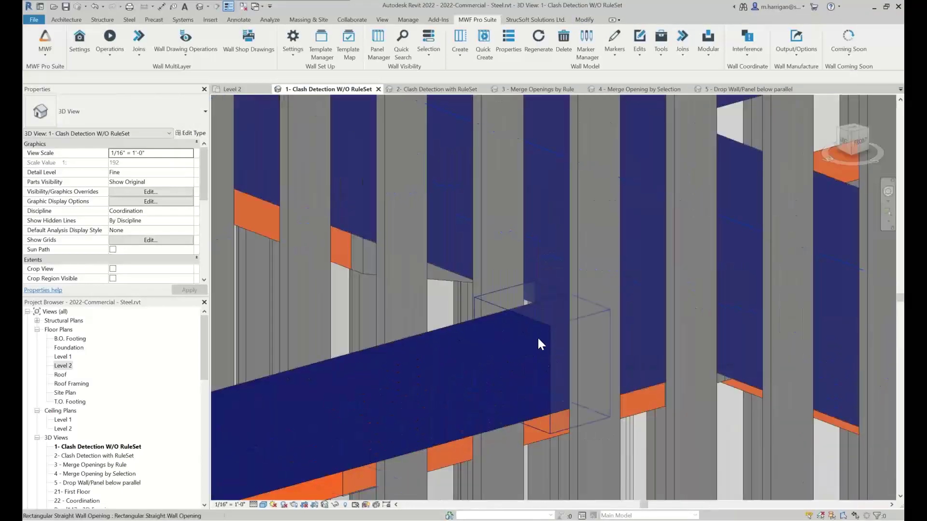
scroll(566, 367, down, 6)
scroll(675, 328, down, 1)
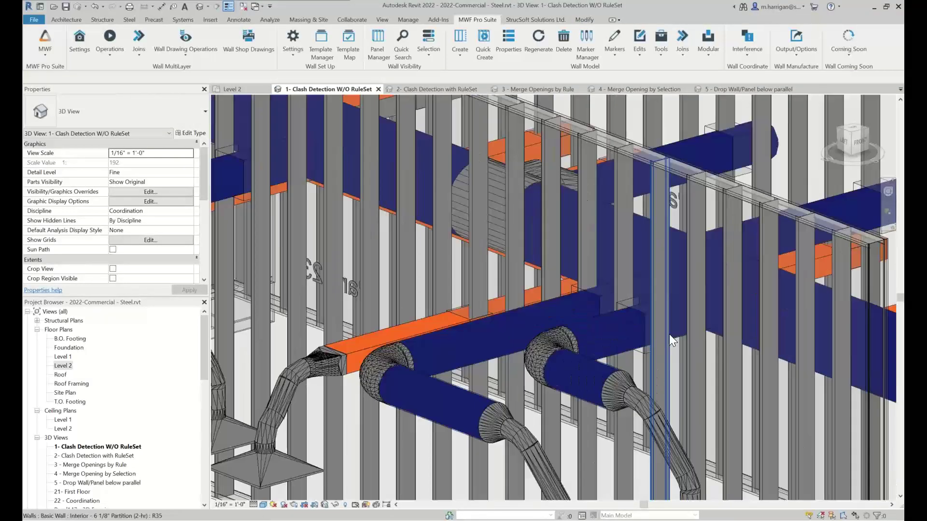
scroll(633, 309, down, 2)
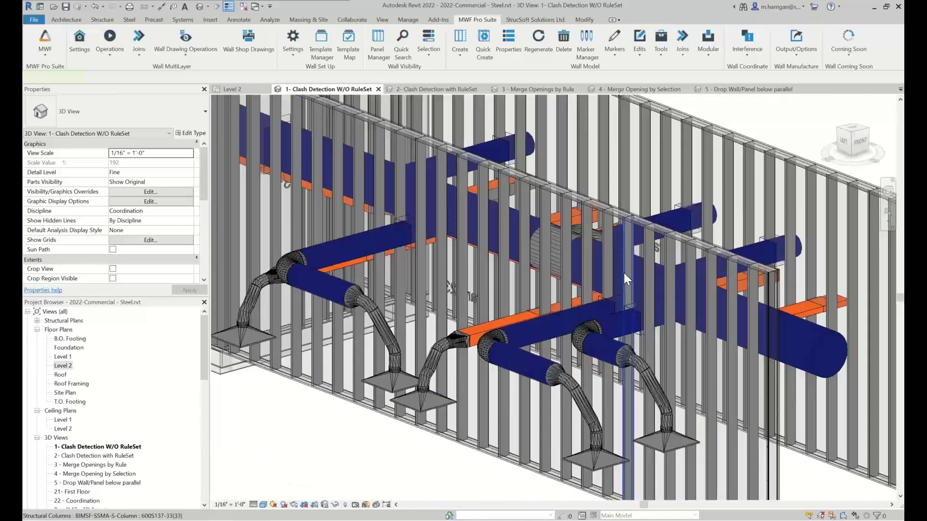
click(624, 274)
scroll(625, 210, down, 2)
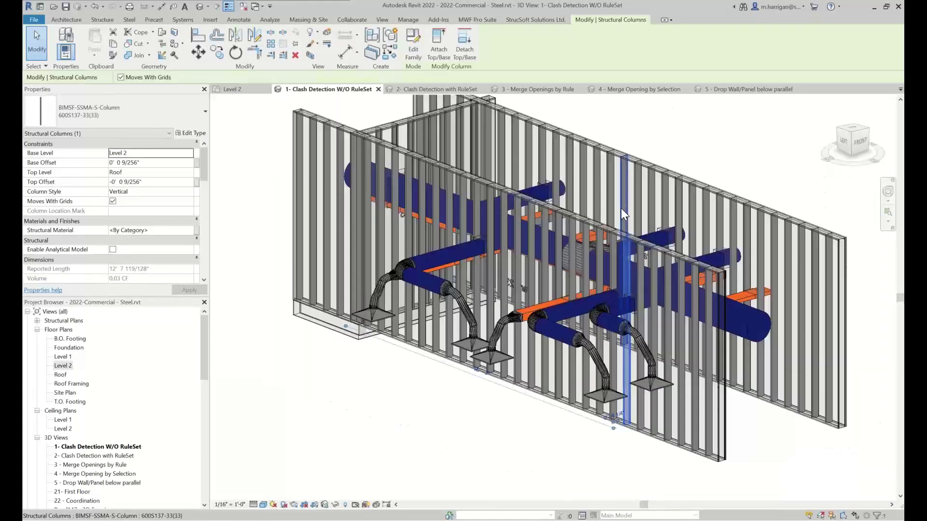
ctrl+click(621, 209)
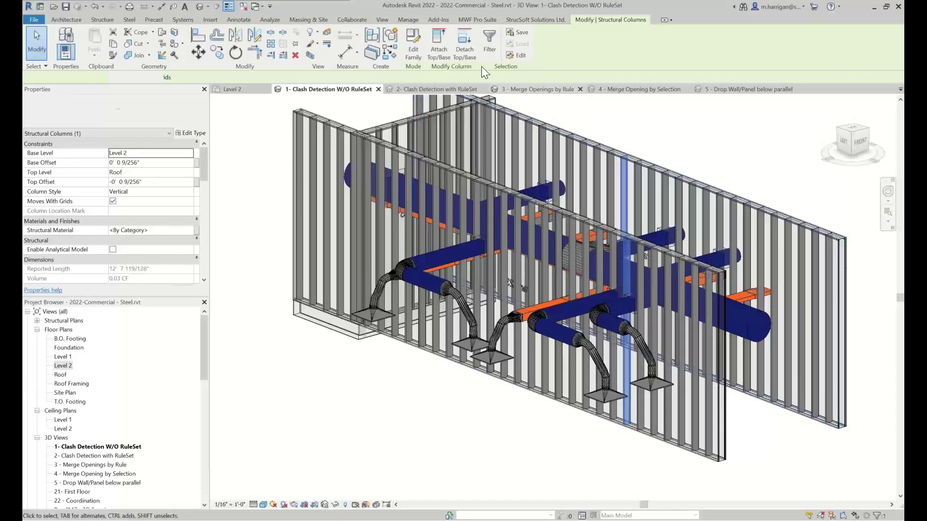
click(483, 19)
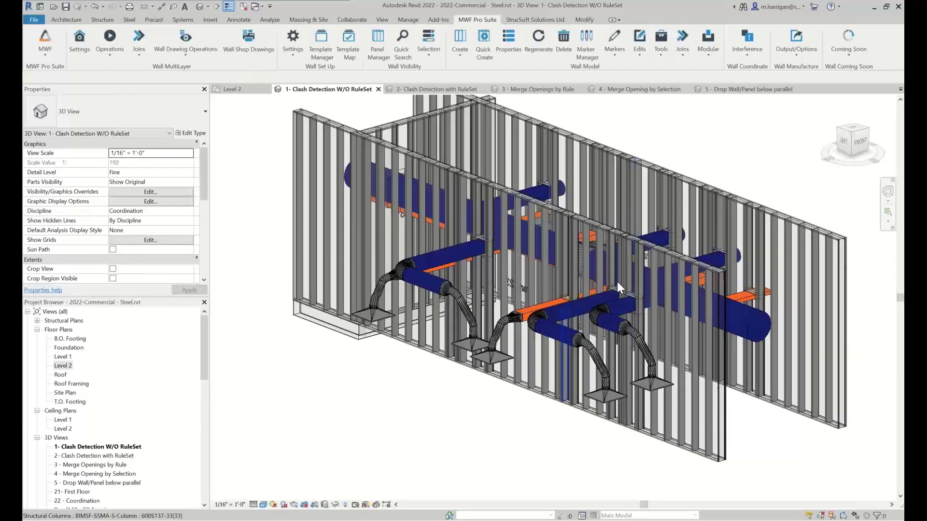
Examine the regenerated framing around the duct openings in the walls from close up and as a whole
scroll(584, 289, up, 3)
scroll(570, 309, up, 2)
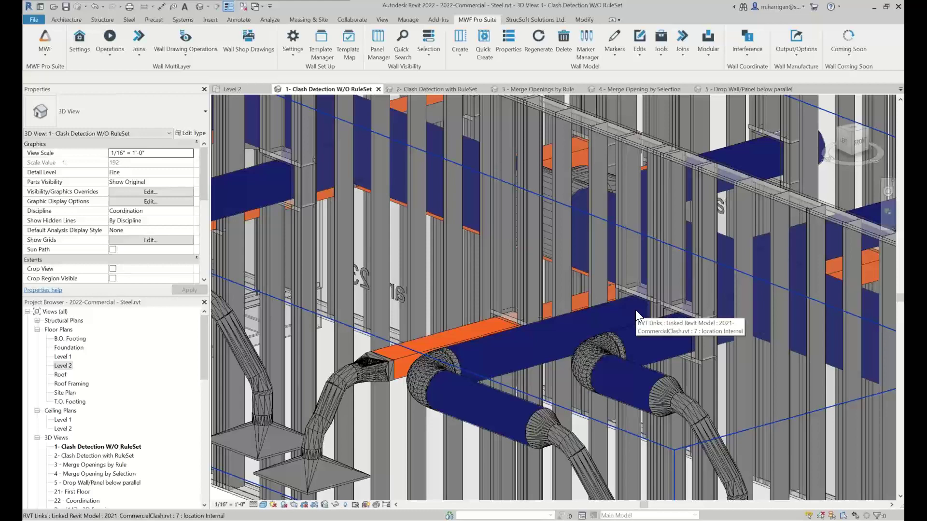
scroll(677, 298, up, 2)
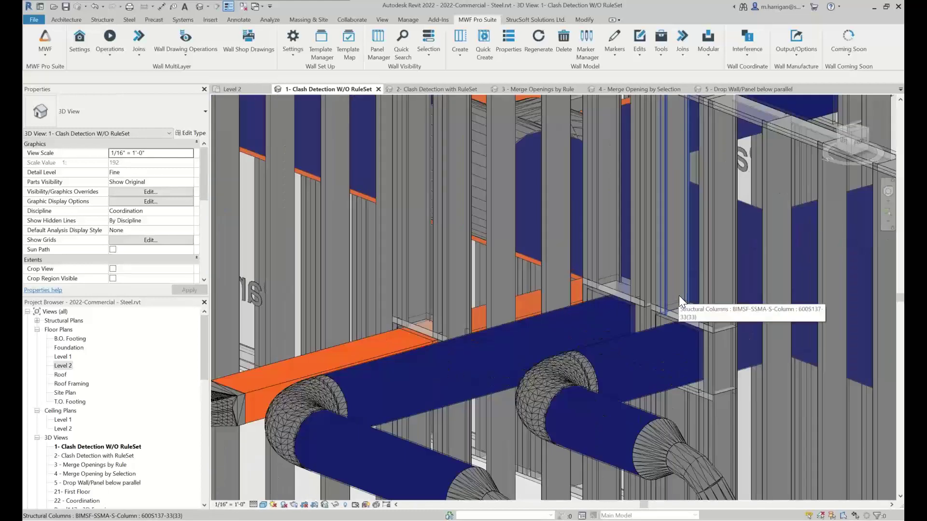
scroll(672, 314, up, 4)
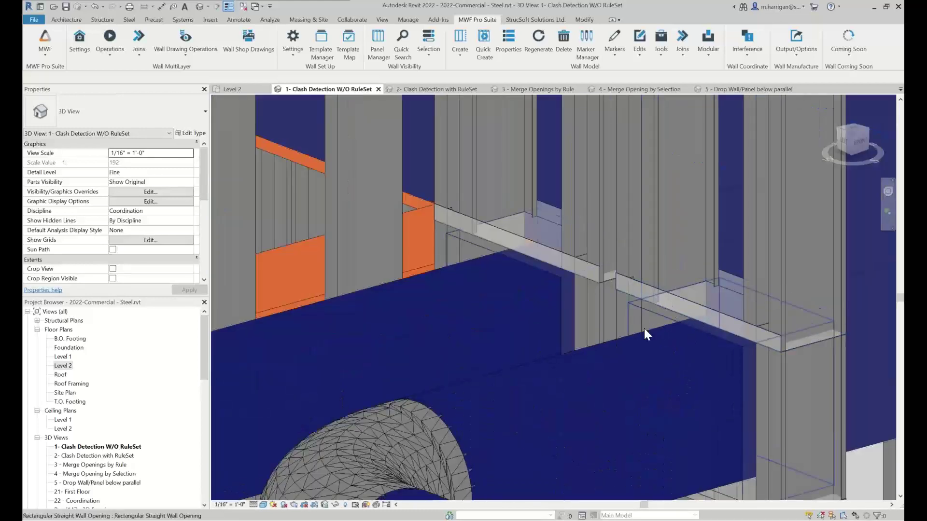
scroll(576, 261, down, 5)
shift+middle_drag(330, 319, 455, 286)
scroll(456, 285, down, 3)
scroll(628, 314, up, 5)
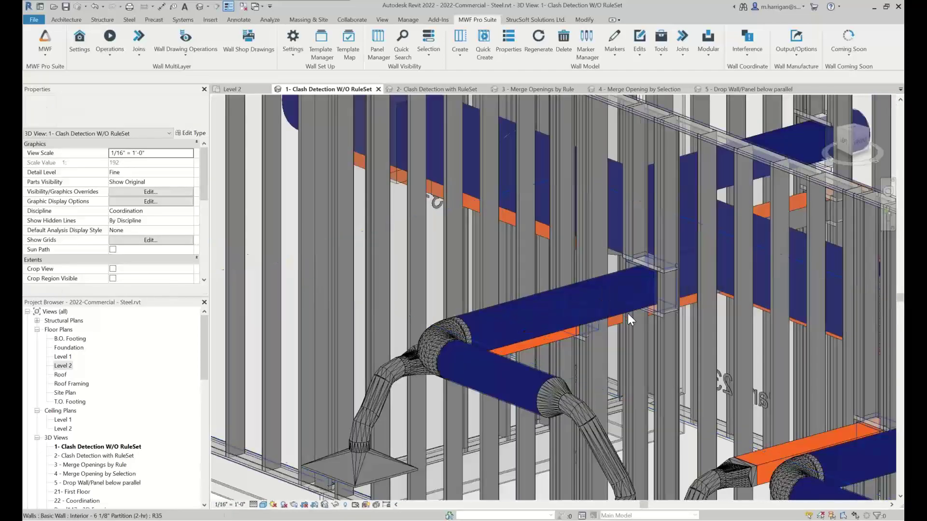
scroll(631, 287, down, 6)
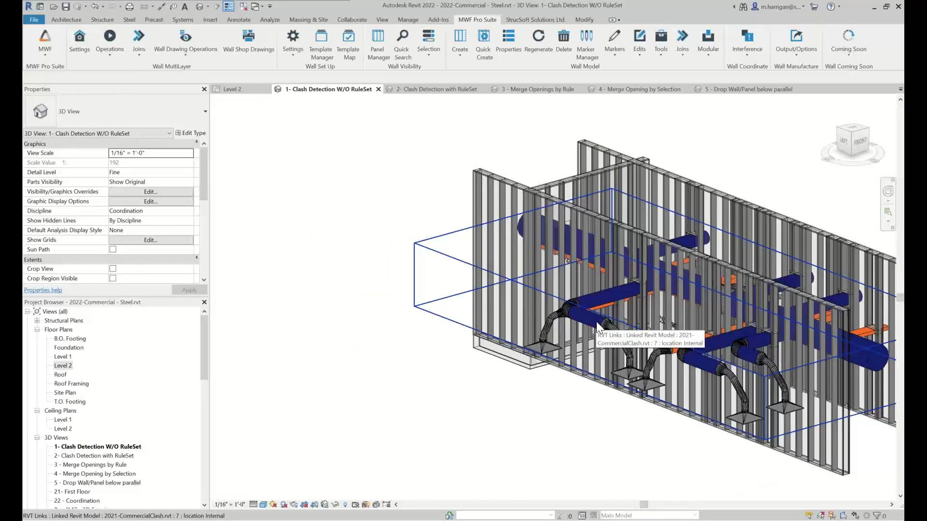
Switch to the 2- Clash Detection with RuleSet view and show the project's Opening Framing rule sets in Marker Manager
click(421, 90)
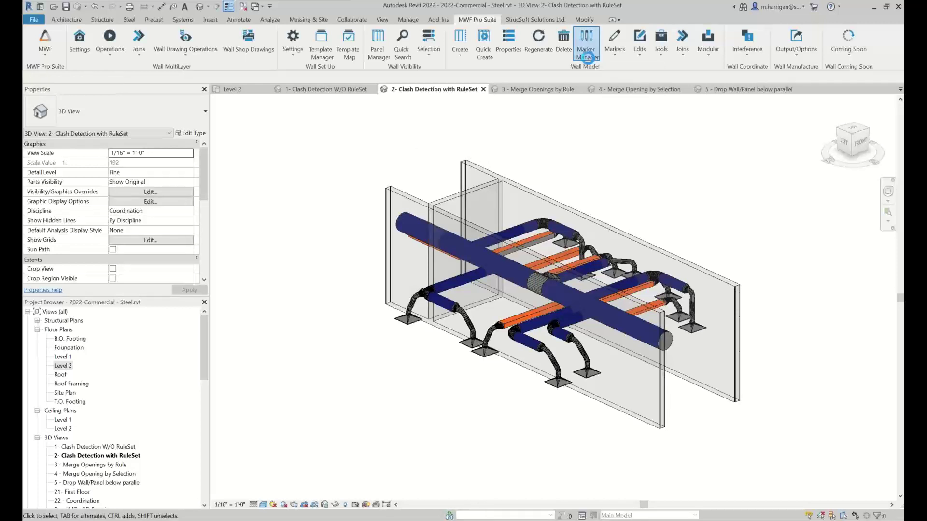
click(588, 58)
scroll(590, 250, down, 8)
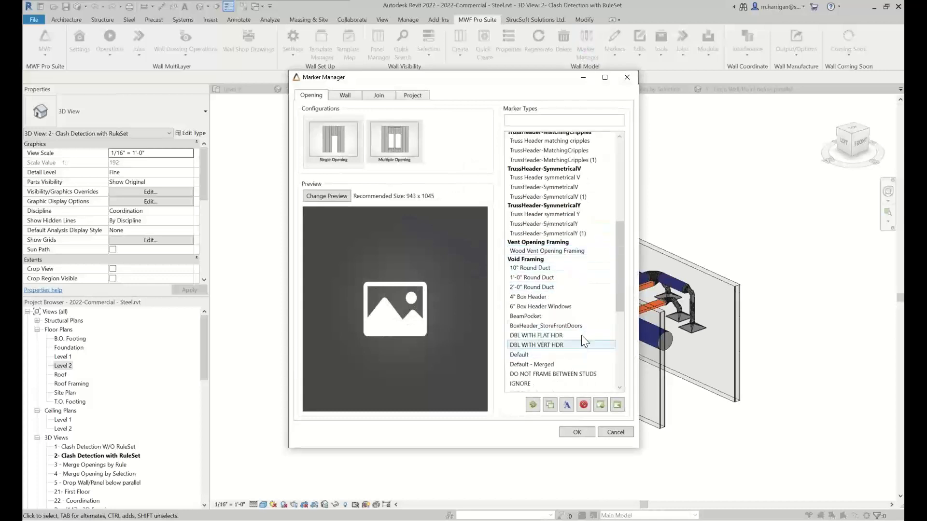
click(412, 96)
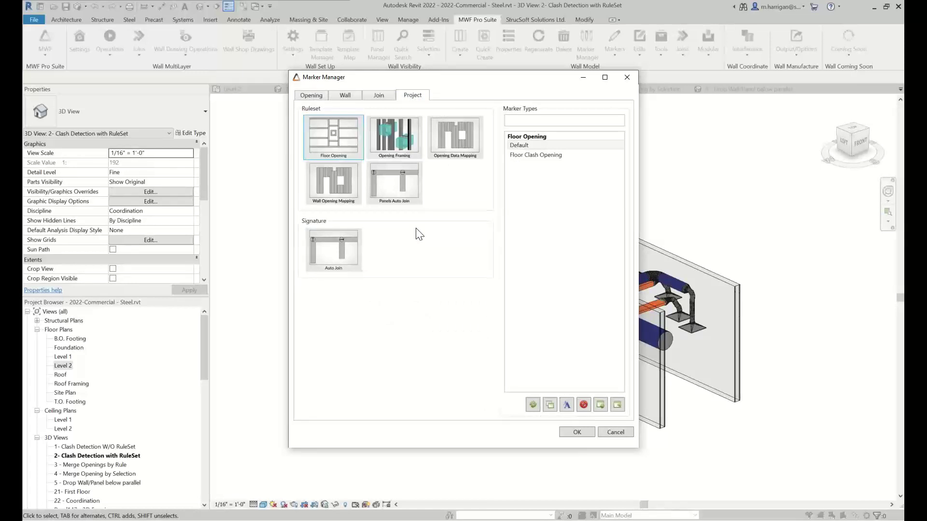
click(395, 140)
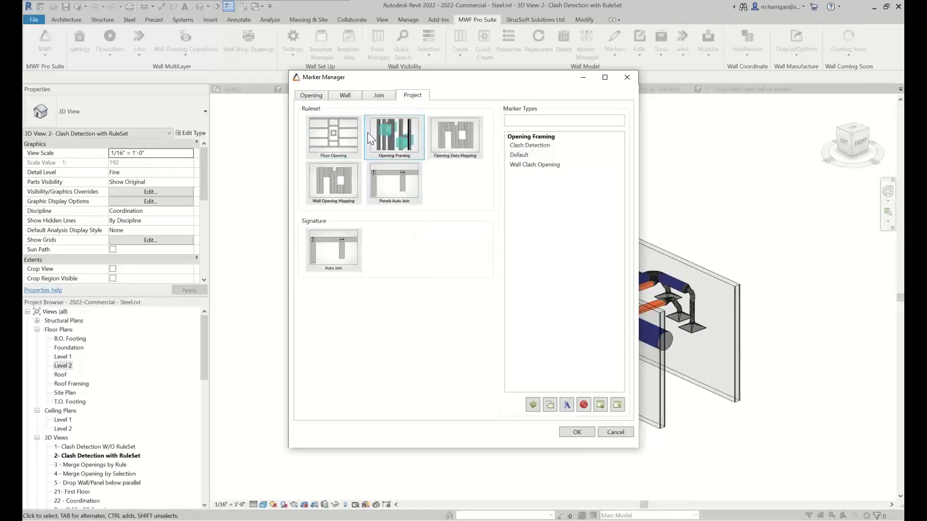
Open the Clash Detection rule set for opening framing and widen its window so all rule columns are readable
click(522, 165)
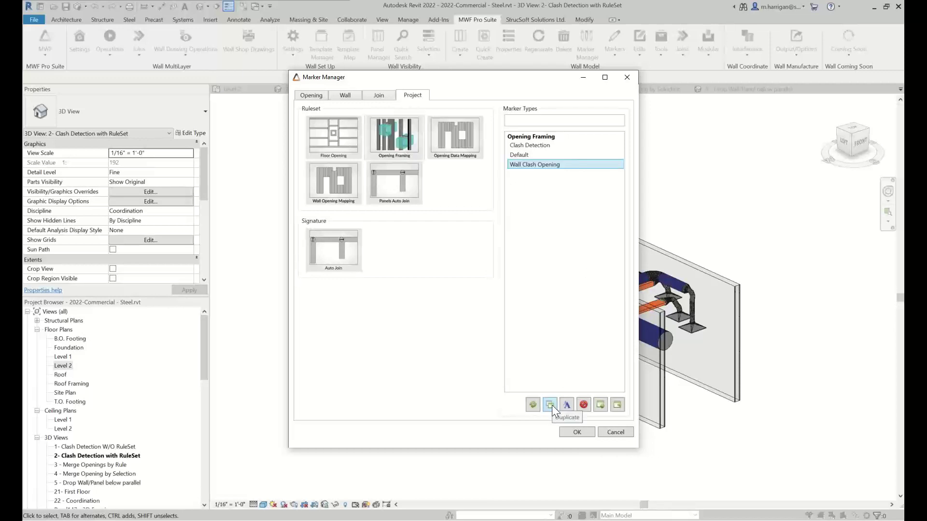
click(539, 146)
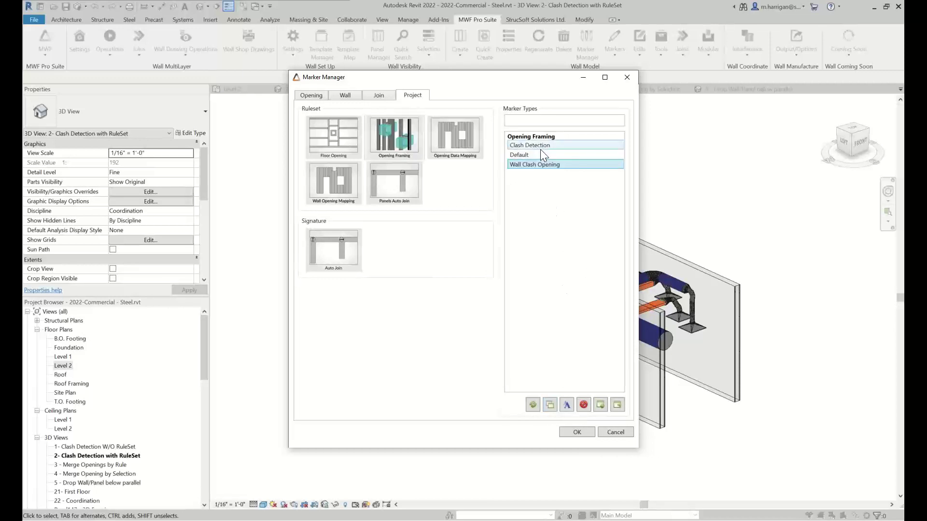
double_click(532, 148)
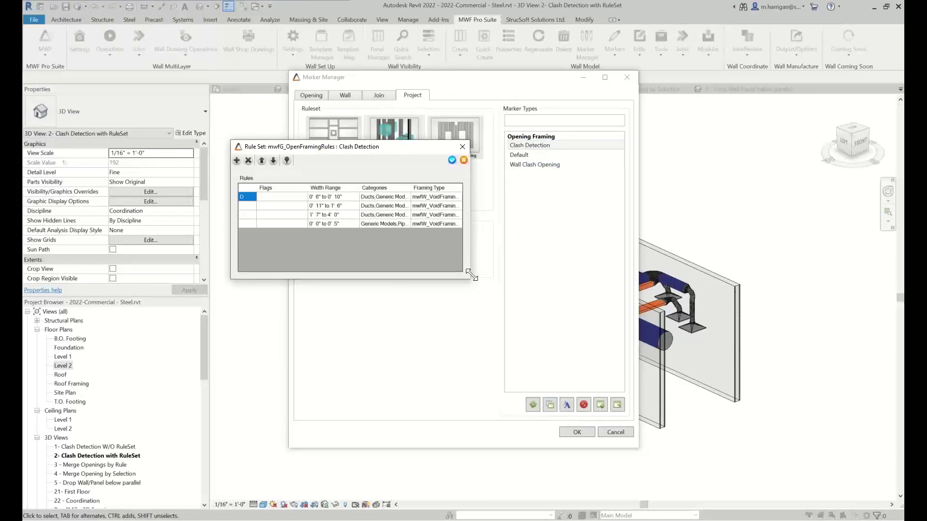
drag(470, 275, 748, 265)
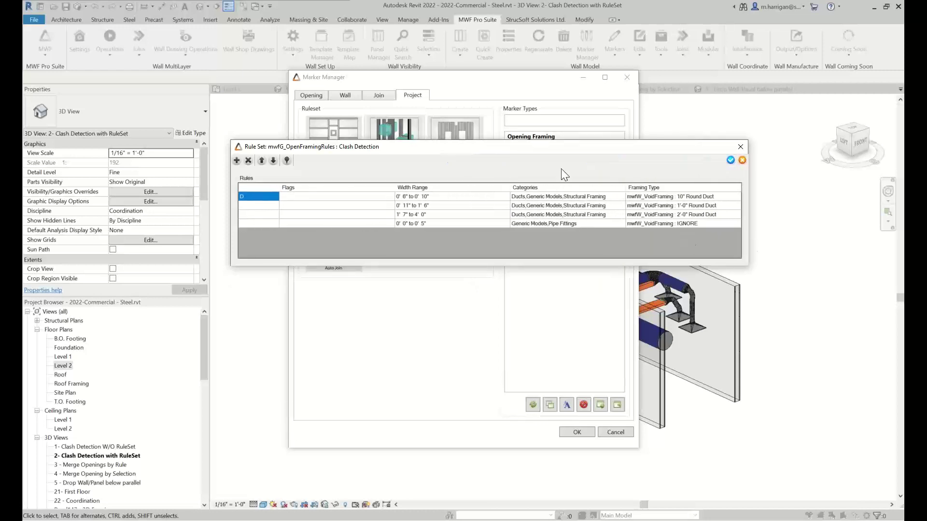
drag(531, 150, 485, 147)
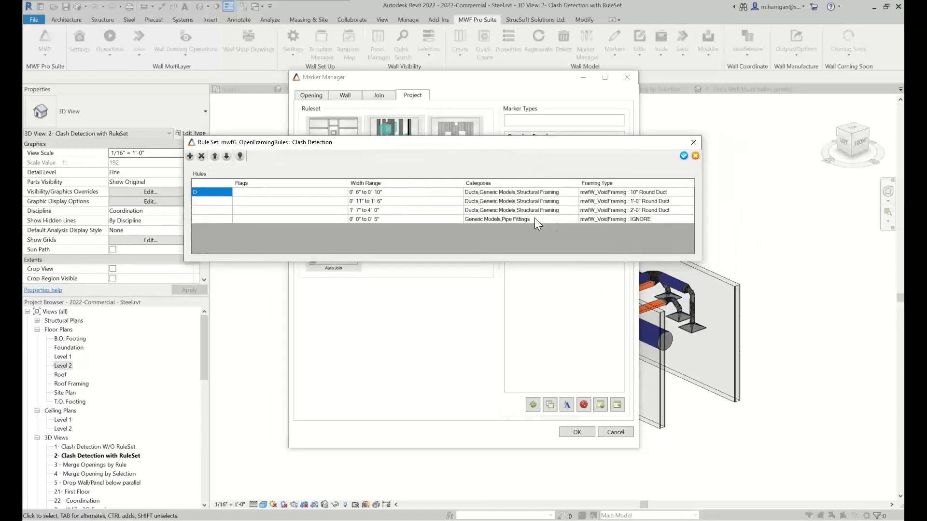
Examine the flags, categories and framing type of the 0' 0" to 0' 5" rule
click(329, 220)
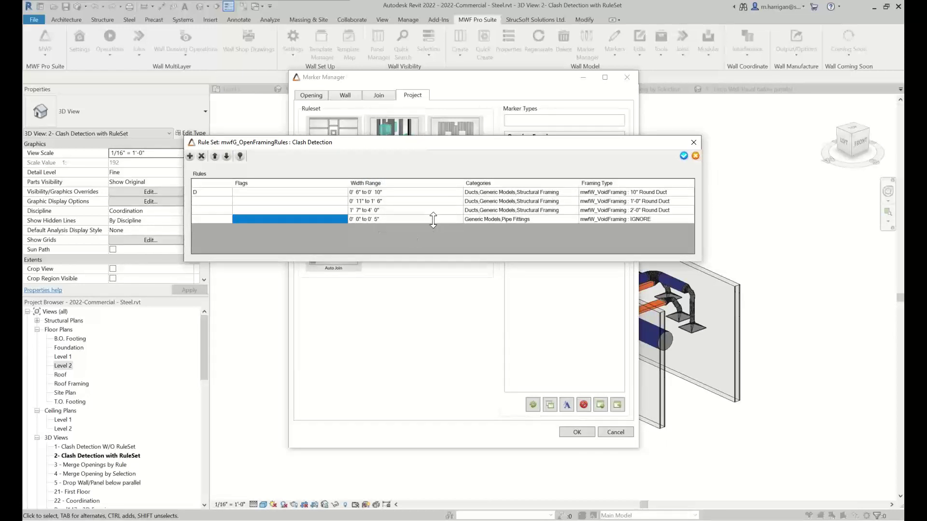
click(499, 221)
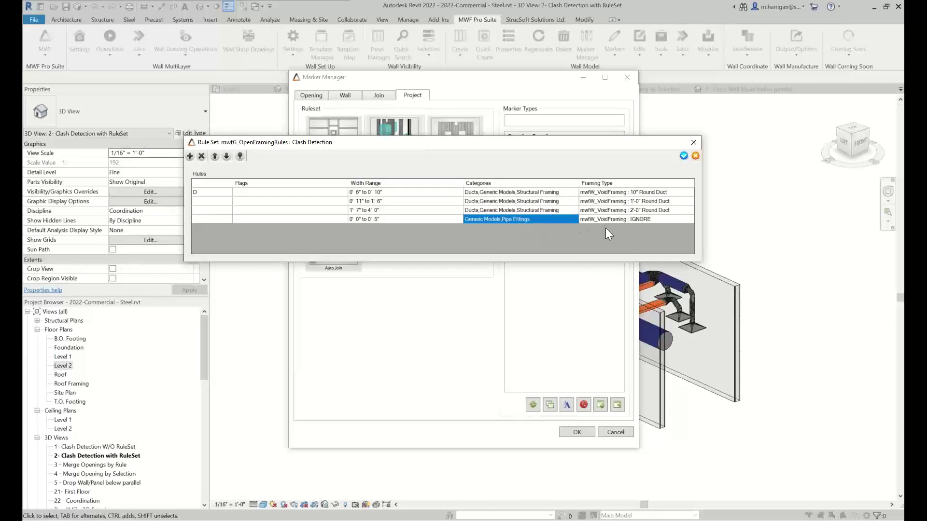
click(616, 221)
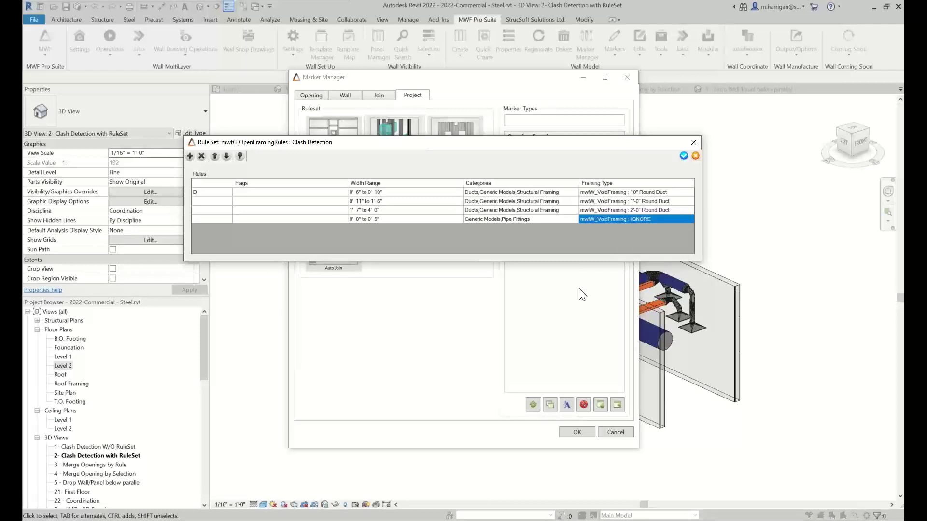
Open the 10" Round Duct rule and review both limits of its width range, keeping them as they are
click(448, 192)
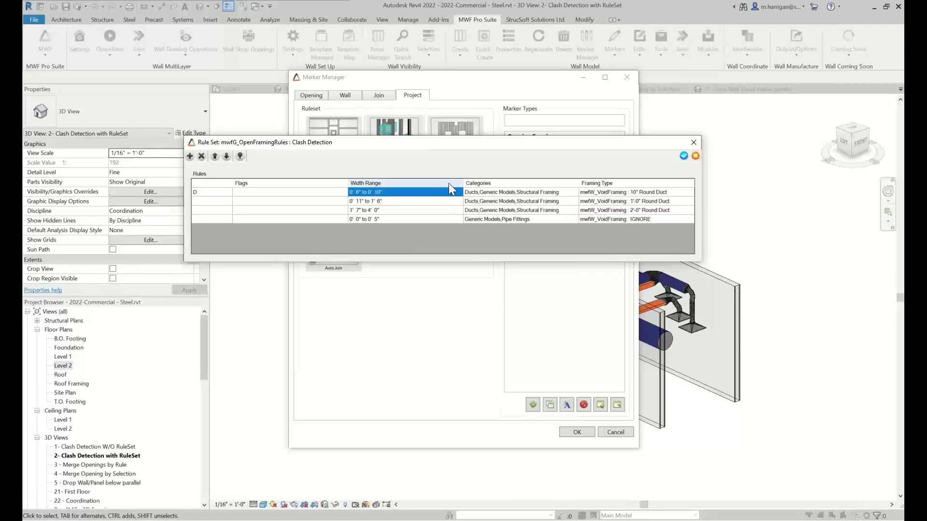
double_click(394, 191)
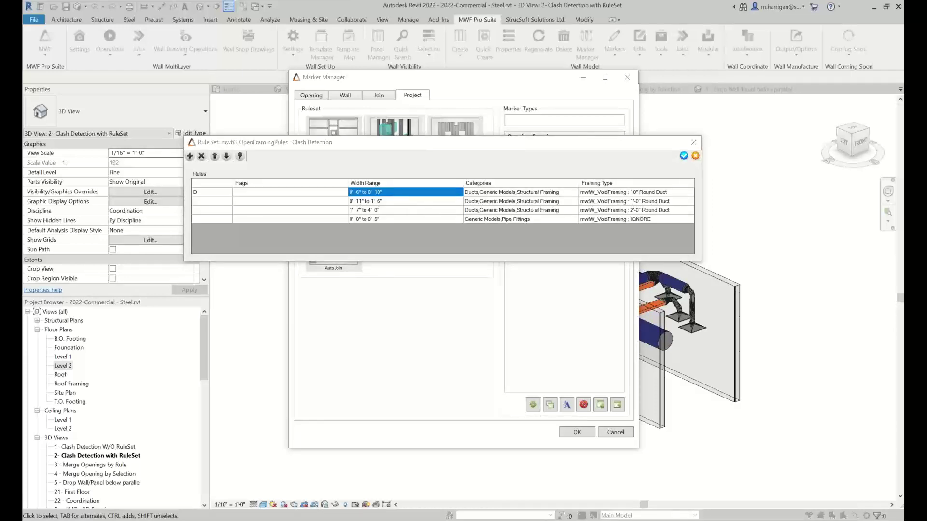
drag(239, 146, 352, 91)
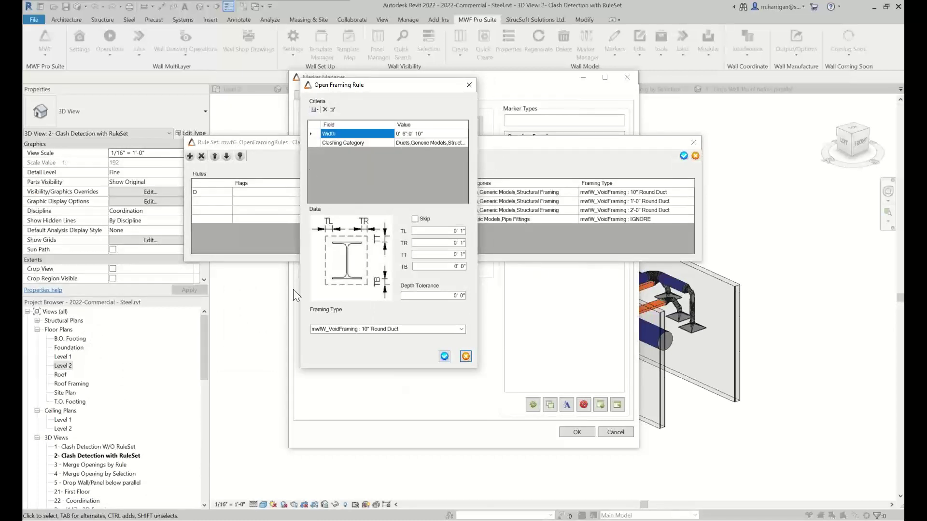
double_click(448, 134)
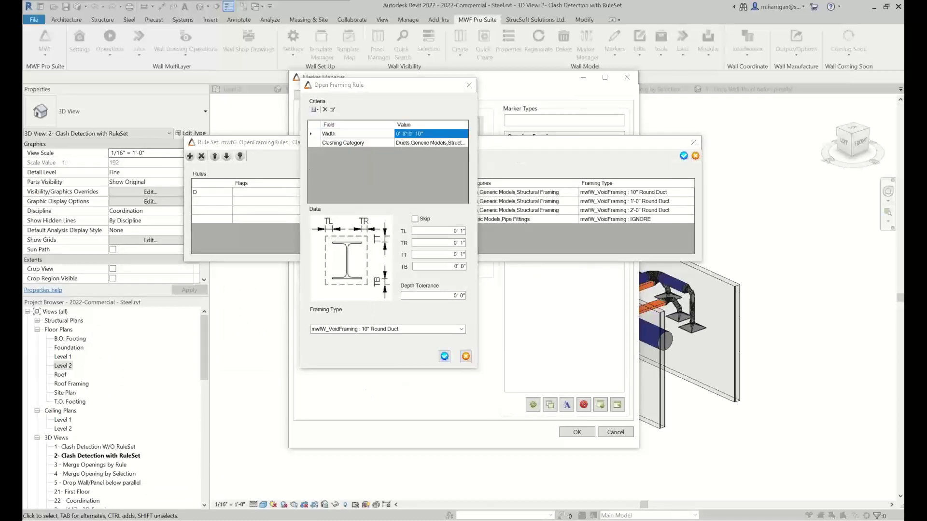
drag(77, 38, 515, 114)
click(539, 131)
click(604, 127)
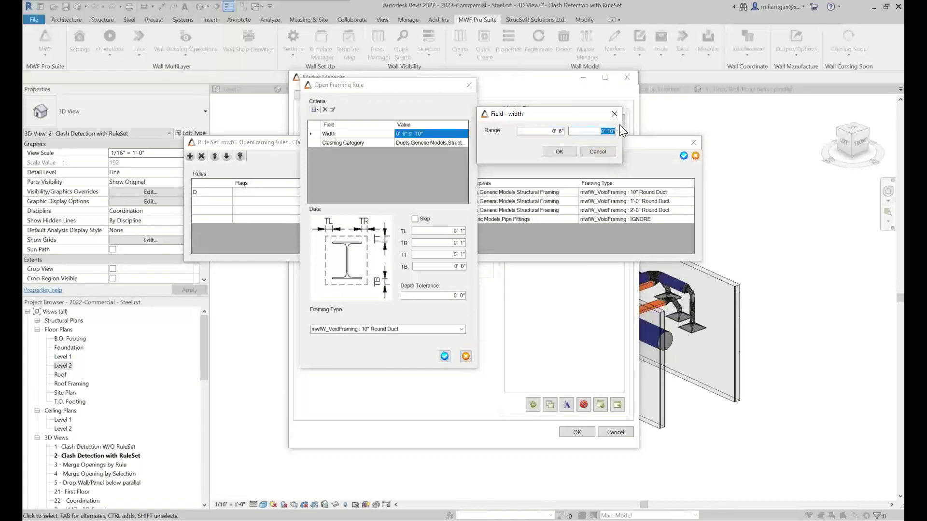
click(559, 153)
Open the clashing categories of the 10" Round Duct rule and review the Ducts, Generic Models and Structural Framing entries
click(438, 144)
click(438, 145)
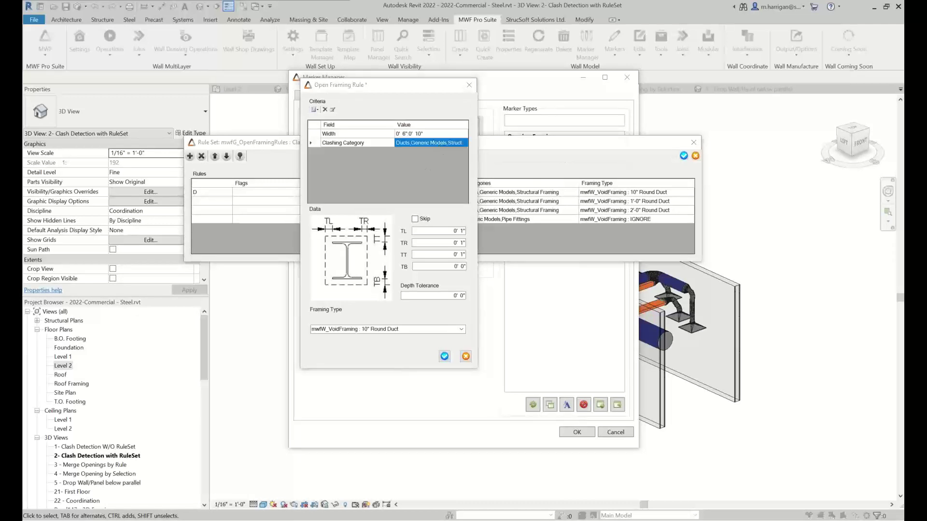
drag(152, 82, 515, 87)
click(497, 128)
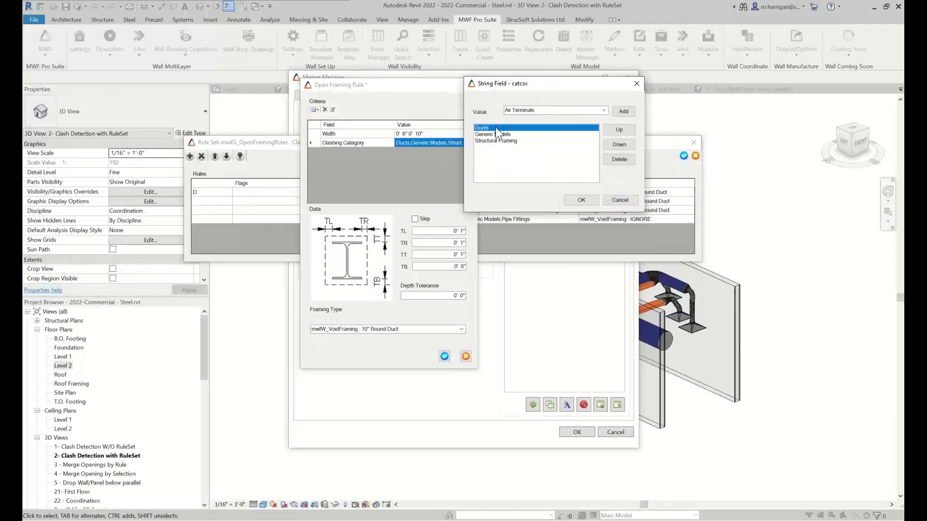
click(496, 134)
click(502, 141)
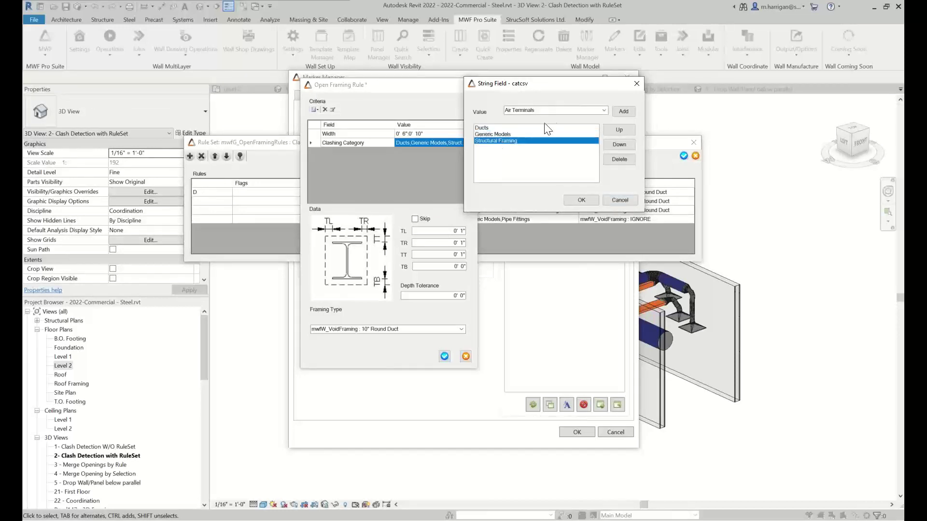
Browse the available clashing categories and add Pipes to the rule's category list
click(603, 111)
scroll(594, 129, down, 1)
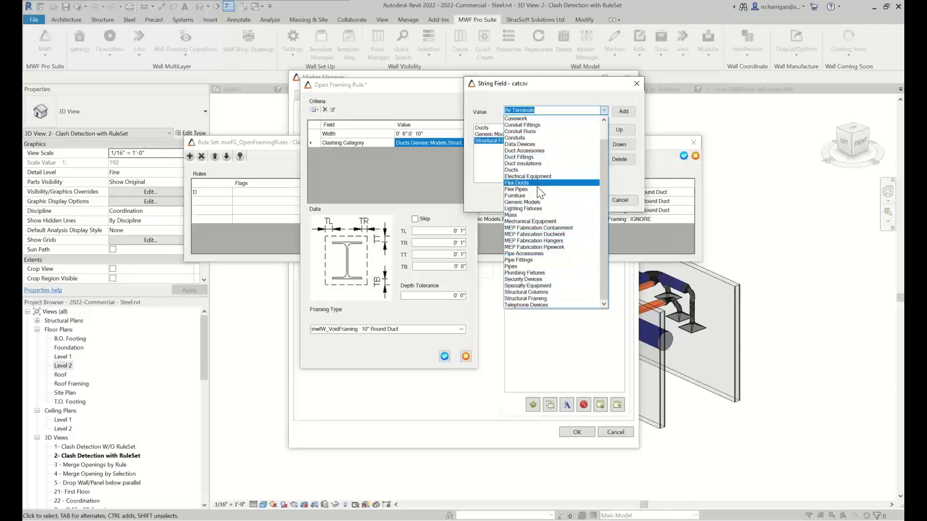
scroll(549, 210, up, 1)
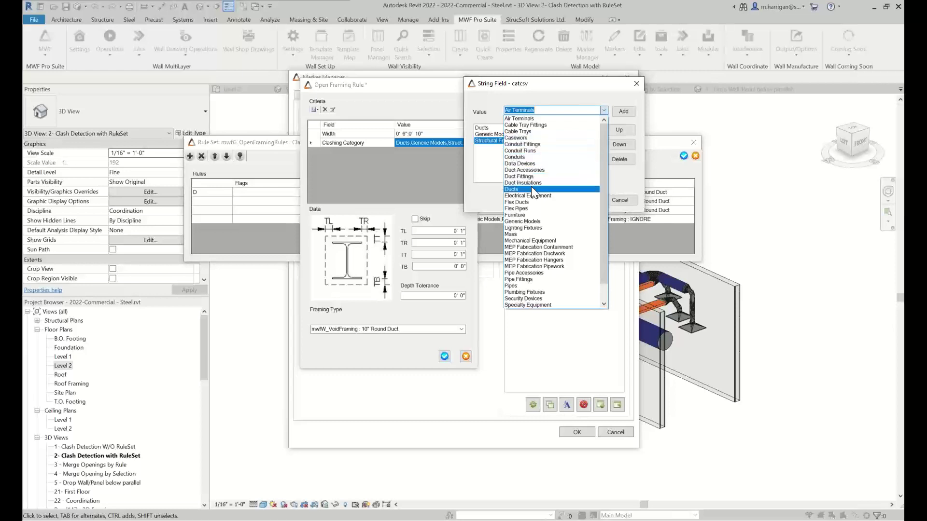
scroll(535, 213, down, 1)
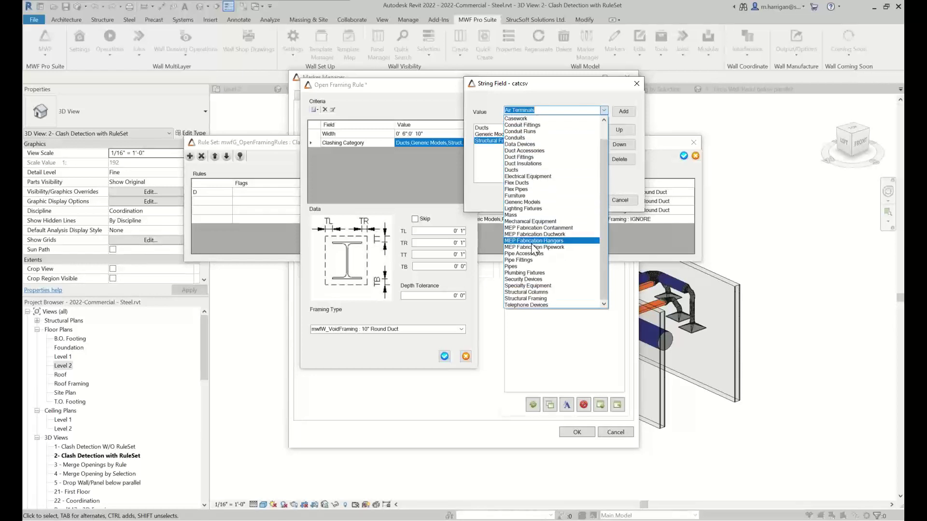
click(536, 267)
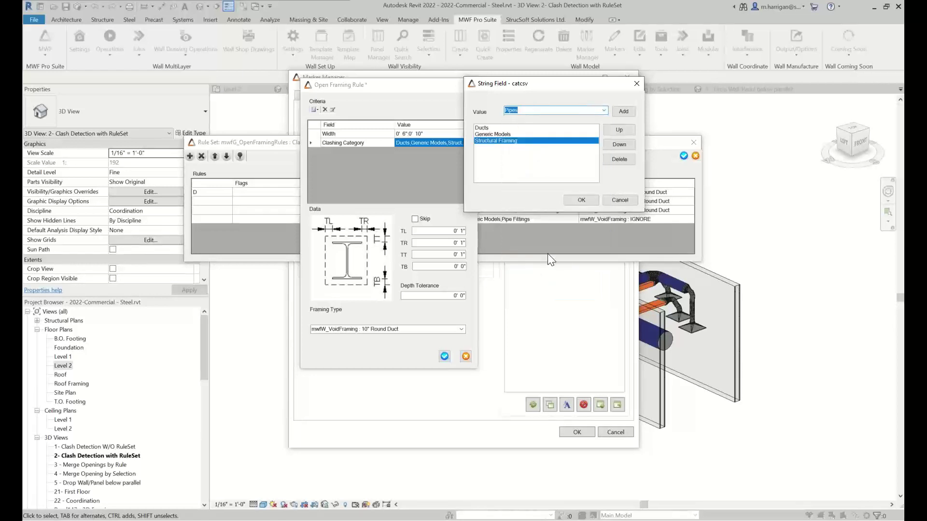
click(621, 112)
Move Pipes up below Ducts in the rule's clashing categories, delete it again and accept the list
click(489, 141)
click(613, 129)
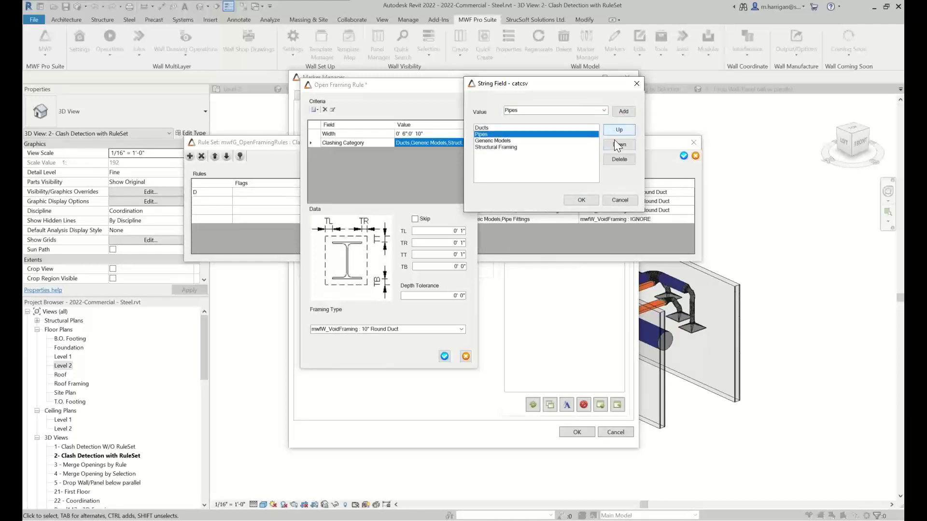
click(618, 159)
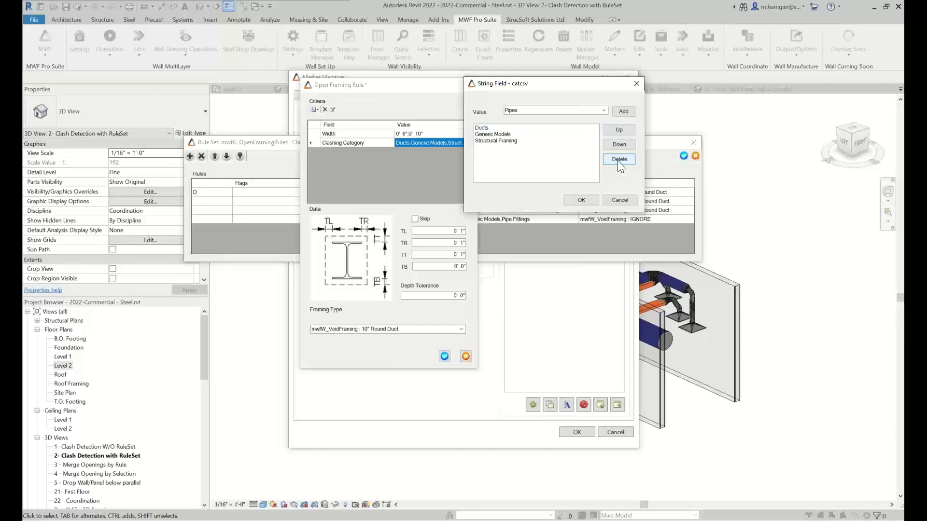
click(581, 201)
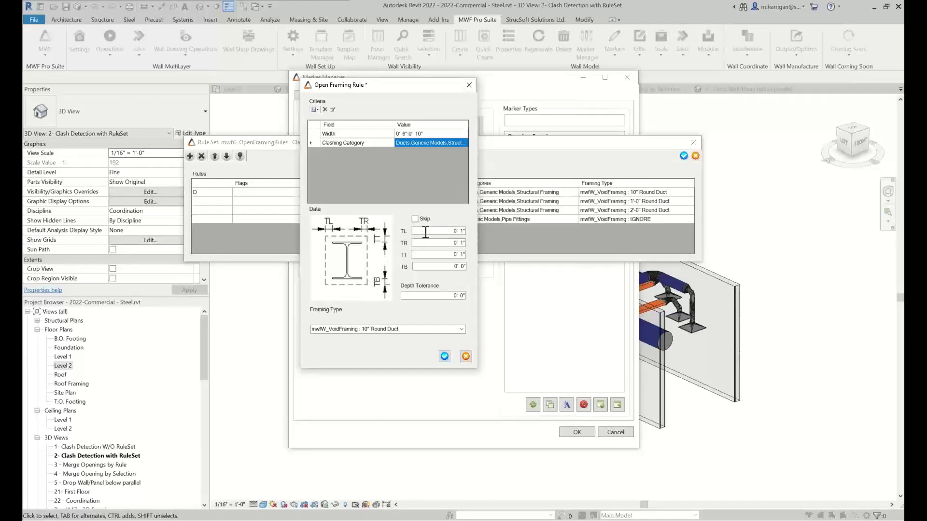
Review the rule's TL, TR, TT and TB offsets, depth tolerance, available framing types and Skip option without changing them
key(Tab)
key(Tab)
key(Tab)
key(Tab)
key(Tab)
click(459, 329)
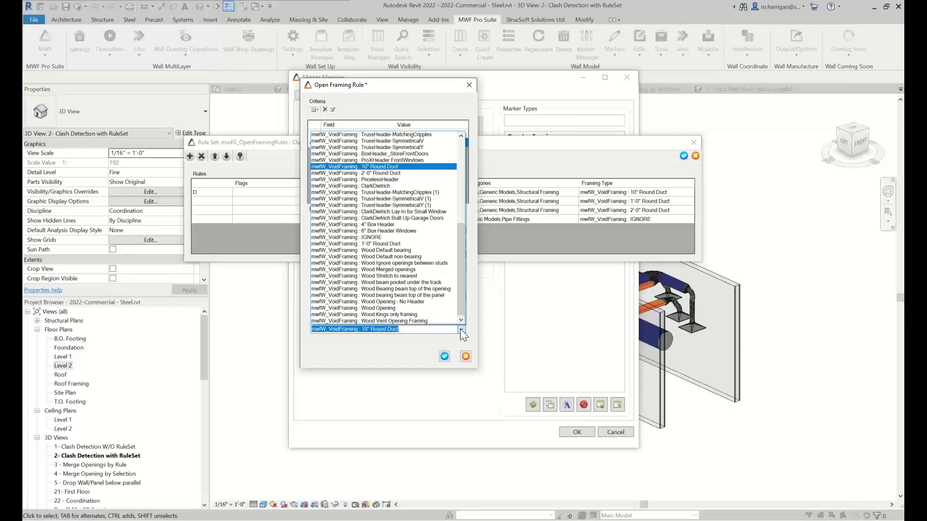
click(460, 329)
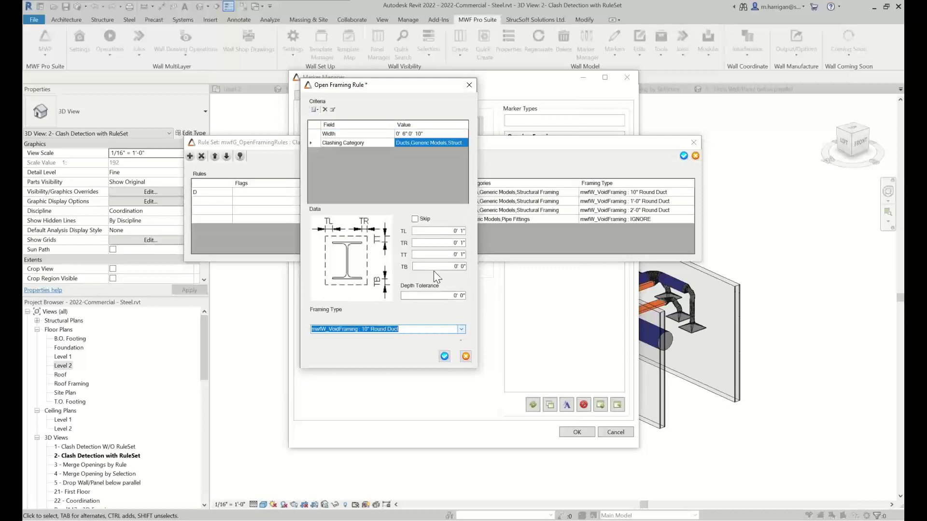
click(418, 218)
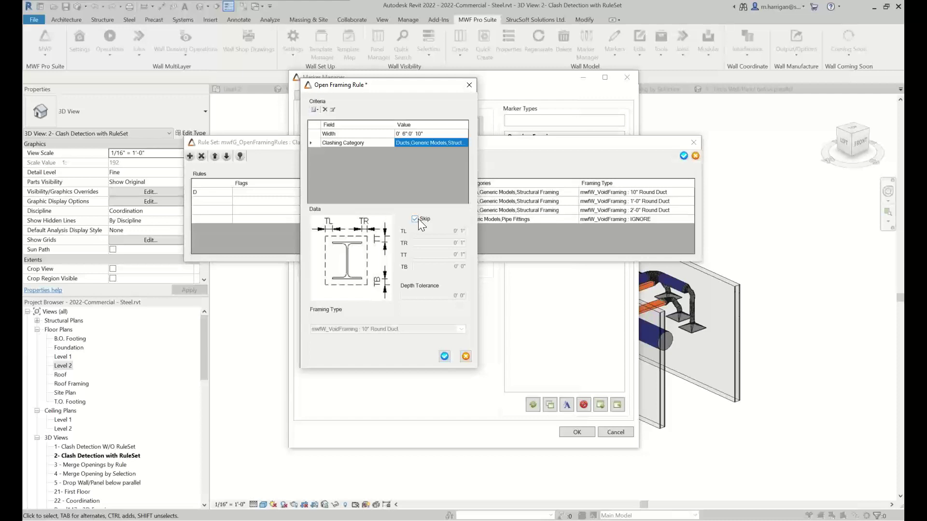
click(418, 219)
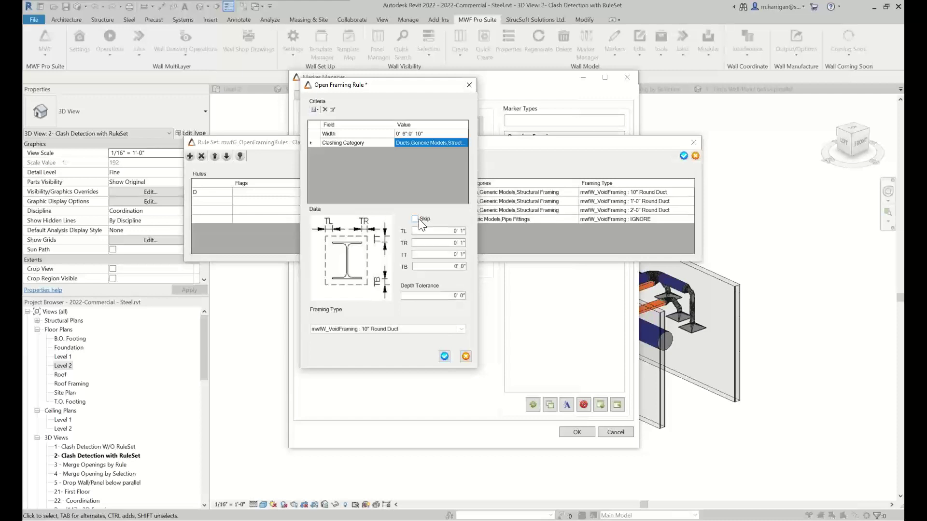
Accept the 10" Round Duct rule and the Clash Detection rule set, and close Marker Manager with its settings kept
click(445, 357)
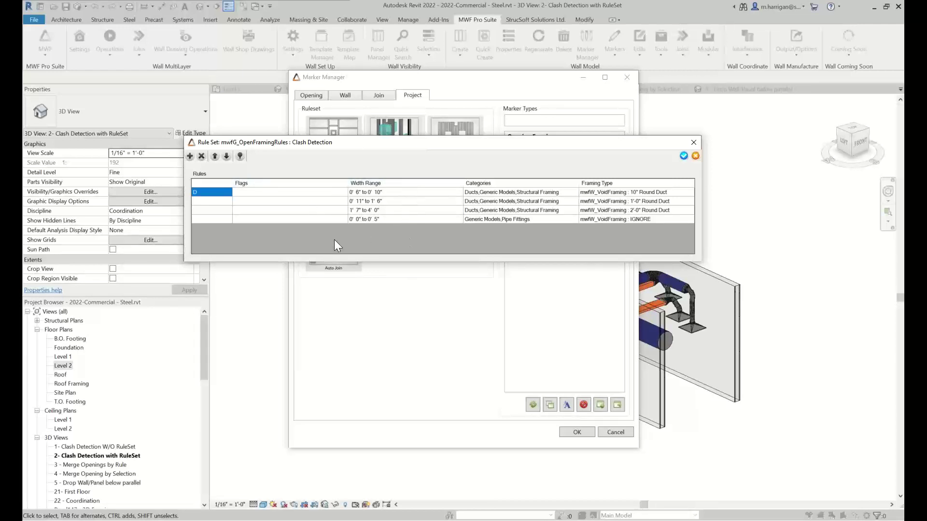
click(448, 192)
click(217, 195)
click(683, 156)
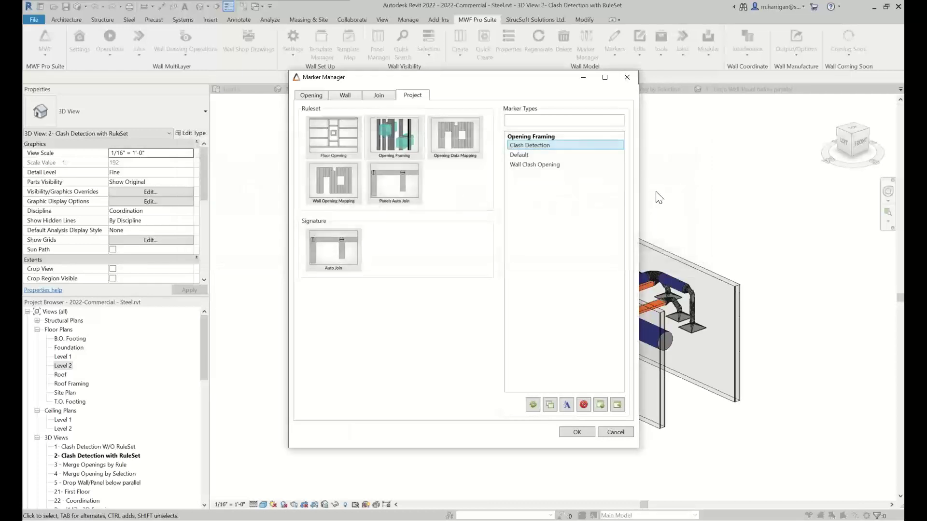
click(587, 432)
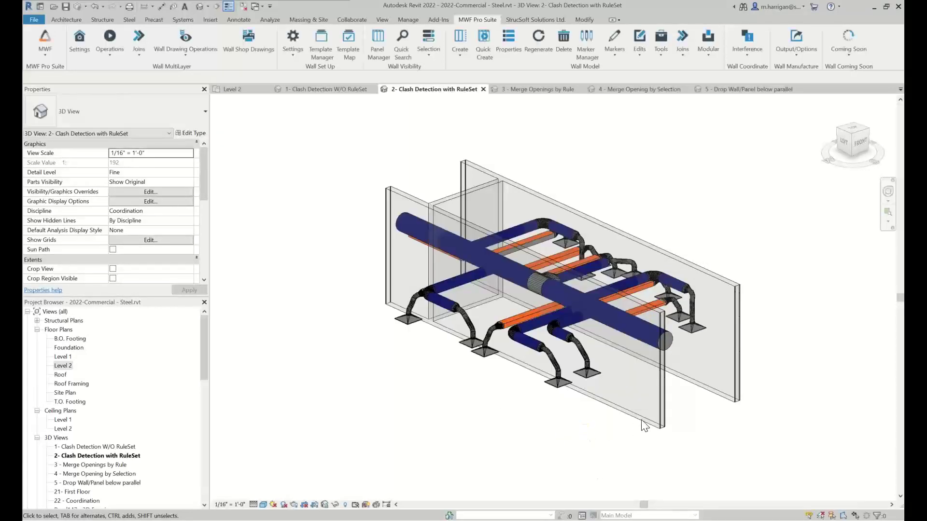
Select the two long parallel walls, the linked duct model and the short cross wall as the clash detection set
click(731, 367)
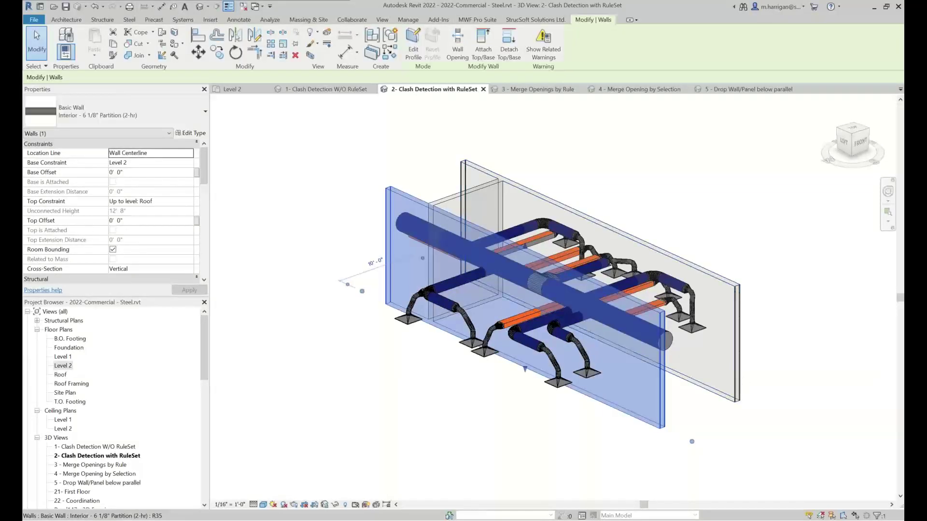
ctrl+click(736, 350)
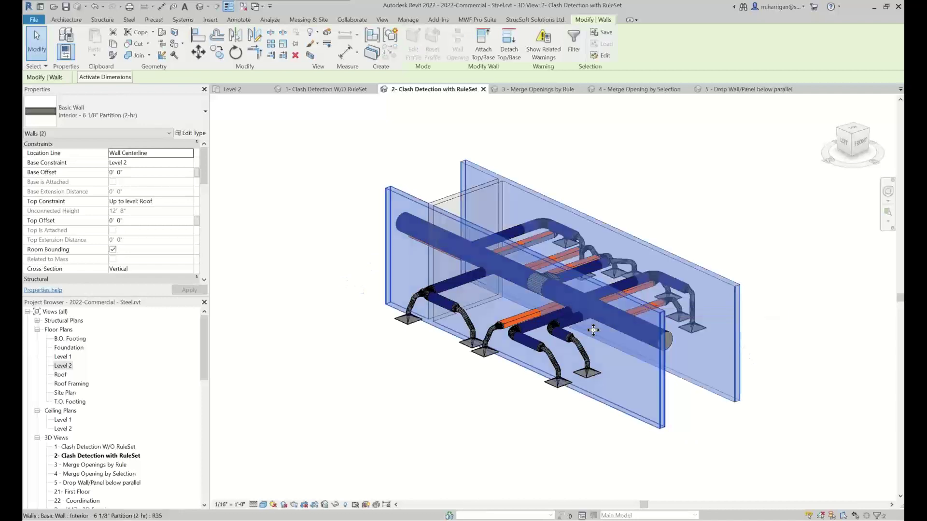
ctrl+click(523, 342)
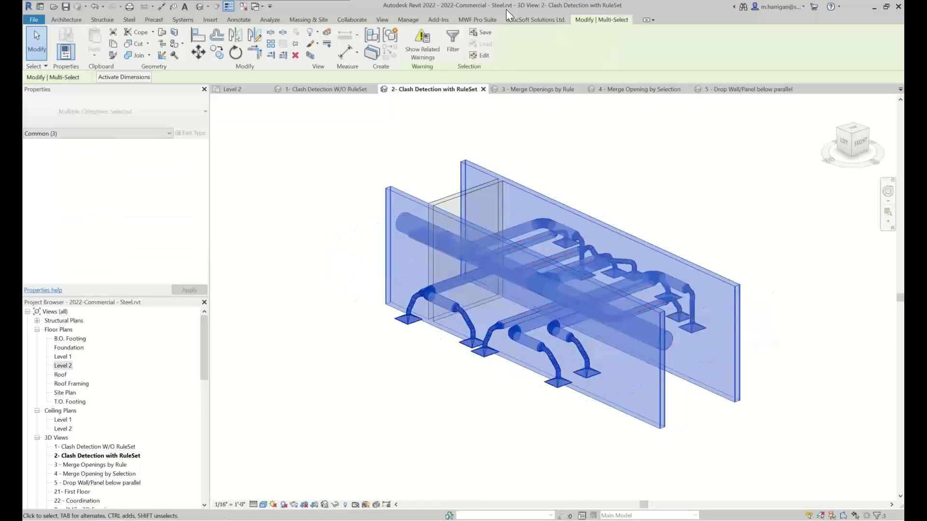
click(494, 19)
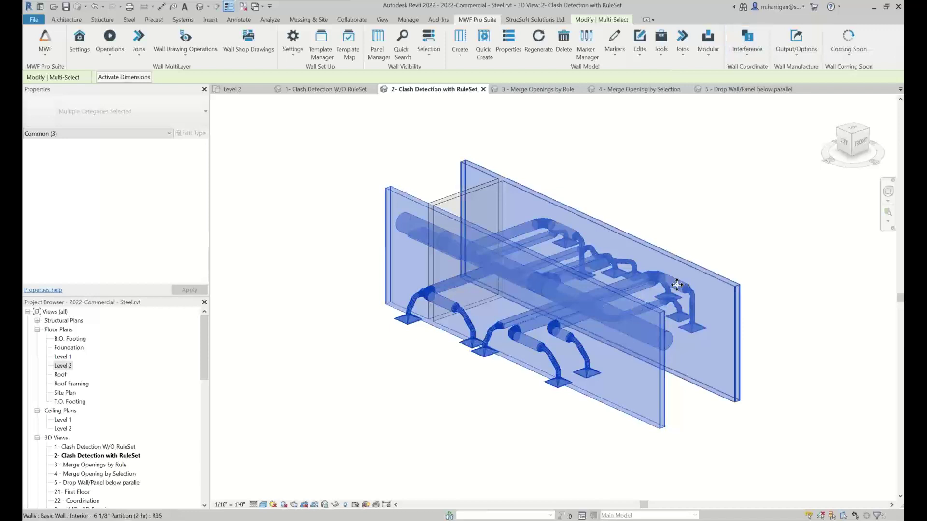
click(741, 46)
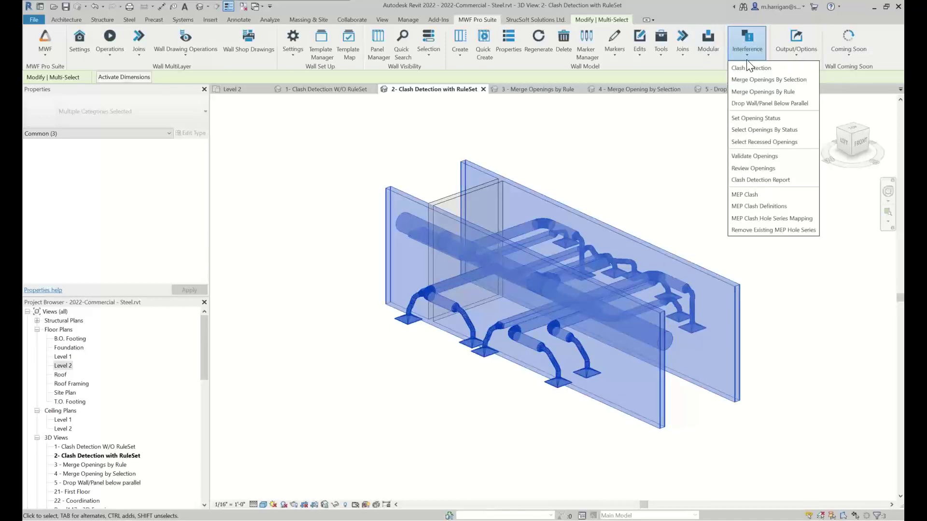
click(445, 199)
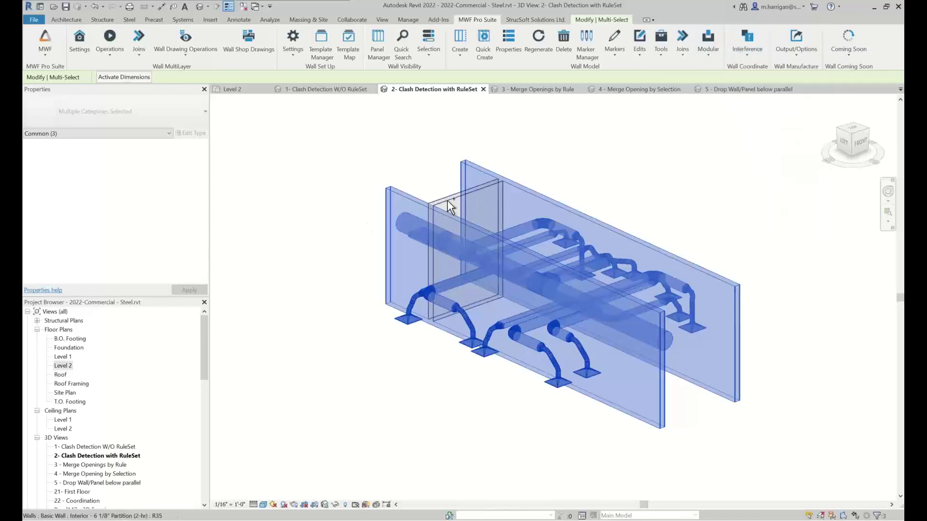
ctrl+click(447, 200)
Run Clash Detection on the selection with the mwfG_OpenFramingRules : Clash Detection rule set to cut the duct openings
click(749, 46)
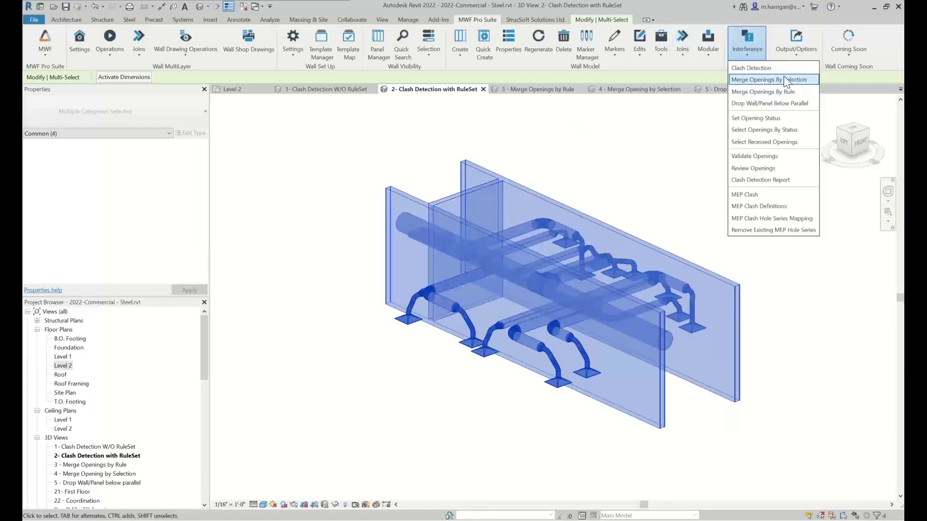
click(784, 71)
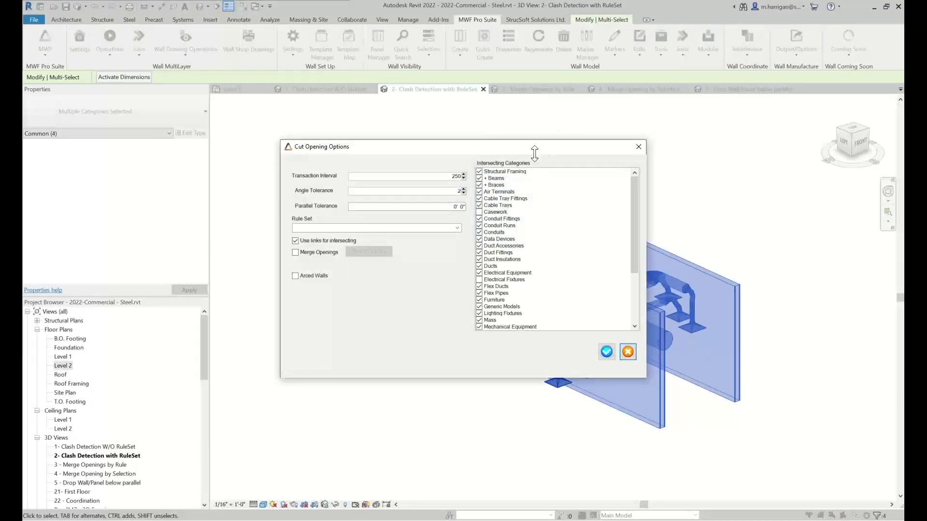
drag(534, 153, 557, 106)
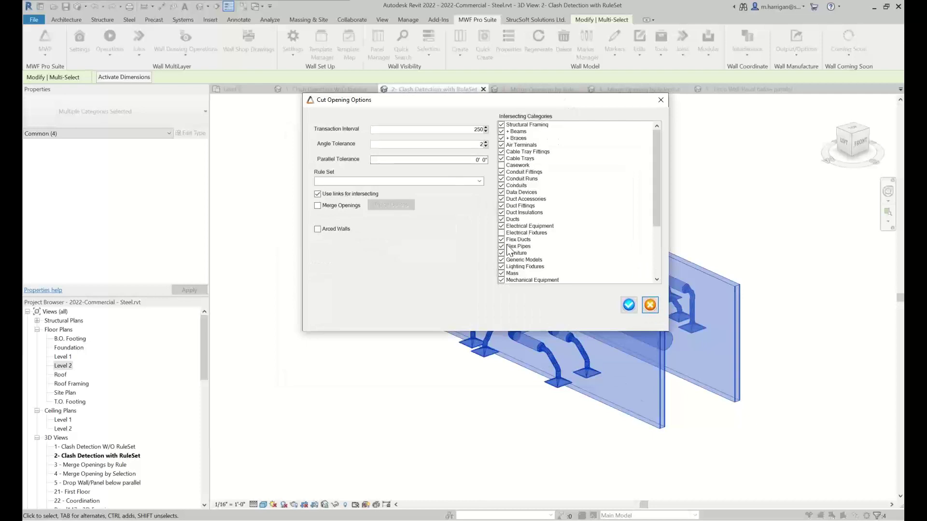
click(424, 181)
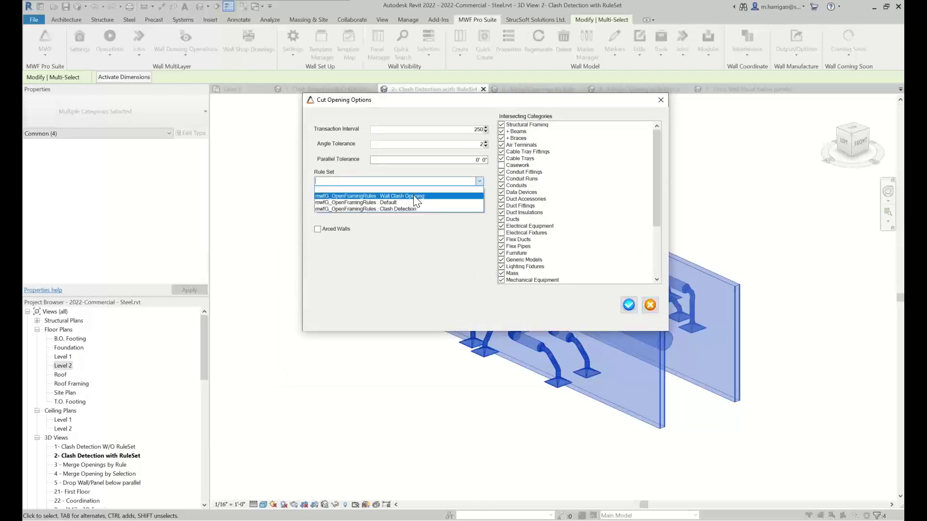
click(410, 209)
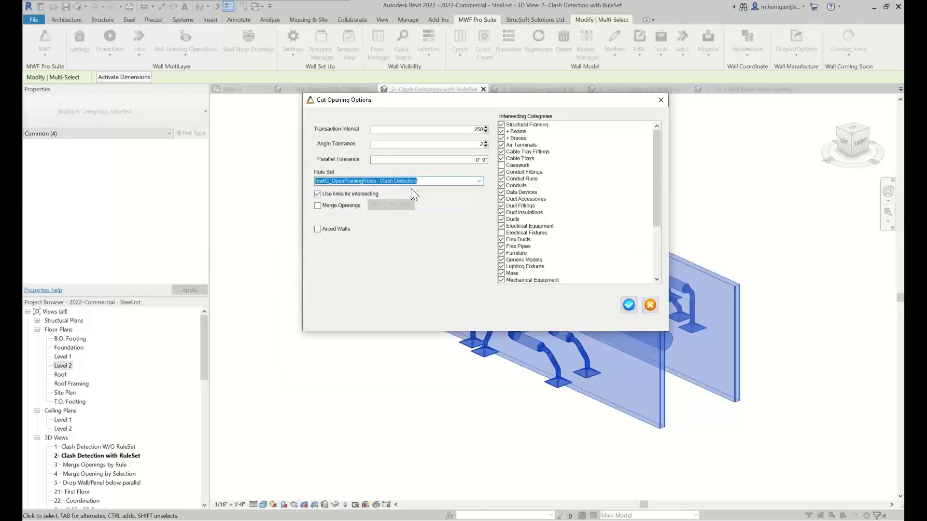
click(628, 305)
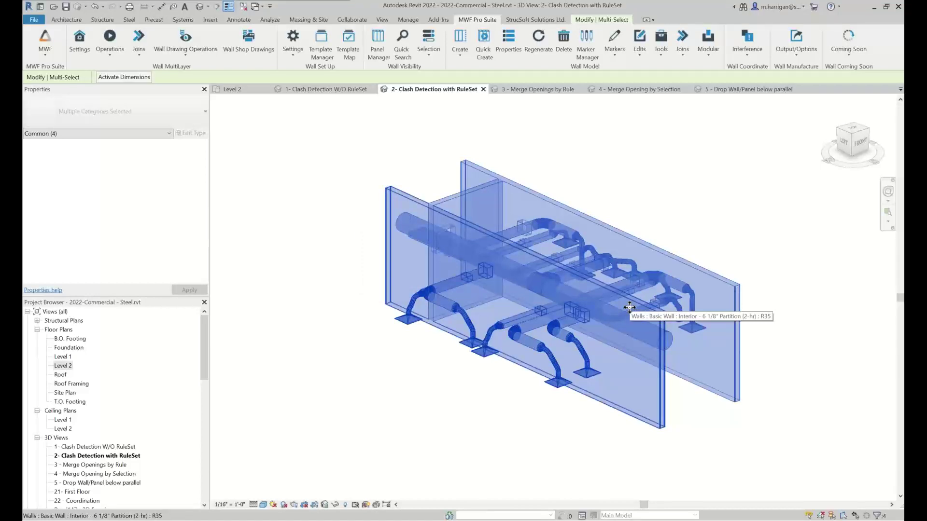
Select only the two long walls and generate their stud framing with Quick Create
click(316, 426)
scroll(555, 323, up, 5)
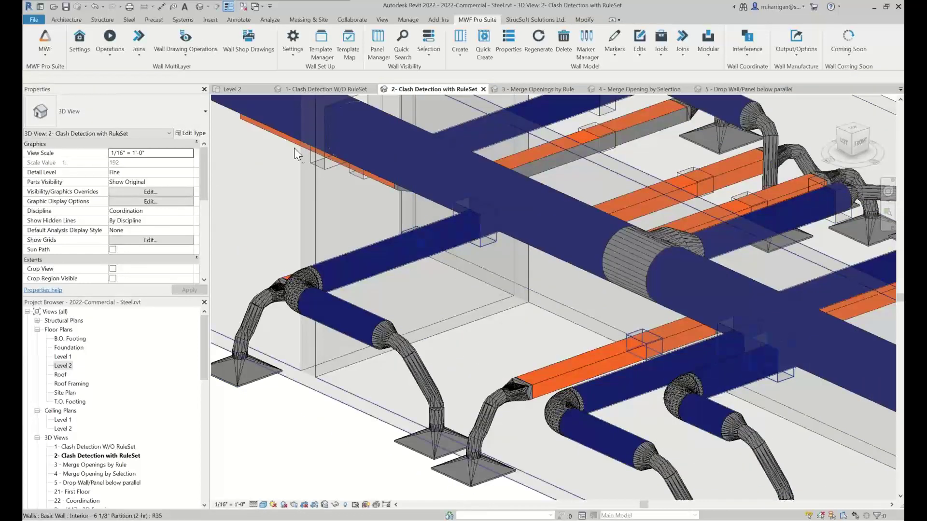
scroll(431, 164, down, 5)
middle_drag(430, 164, 481, 193)
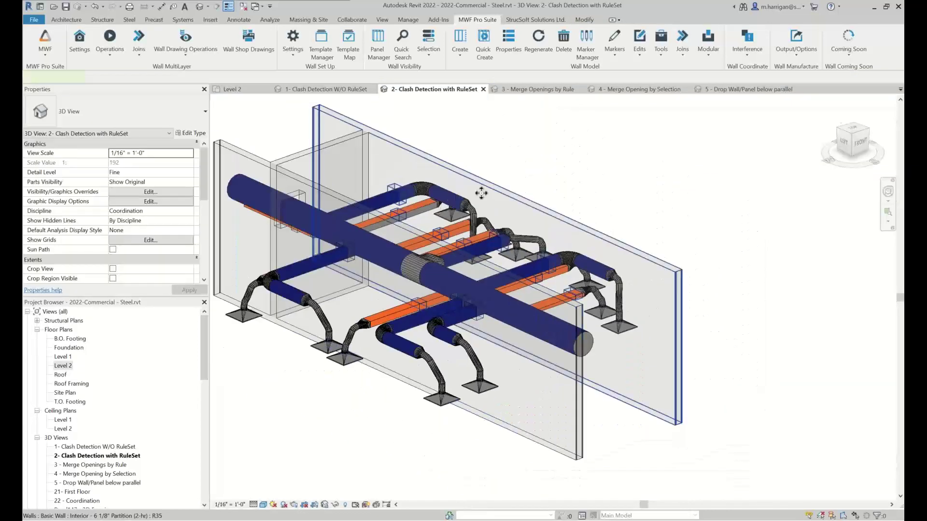
click(481, 194)
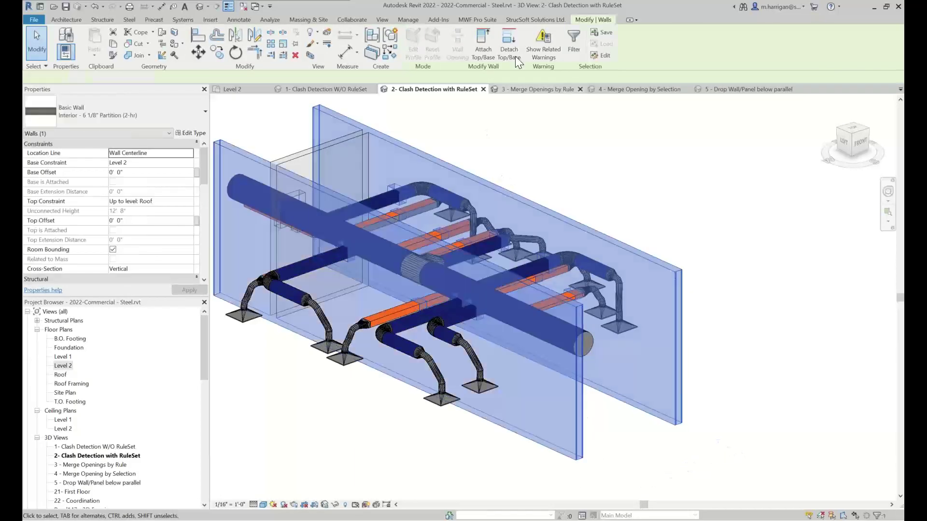
click(487, 18)
click(484, 45)
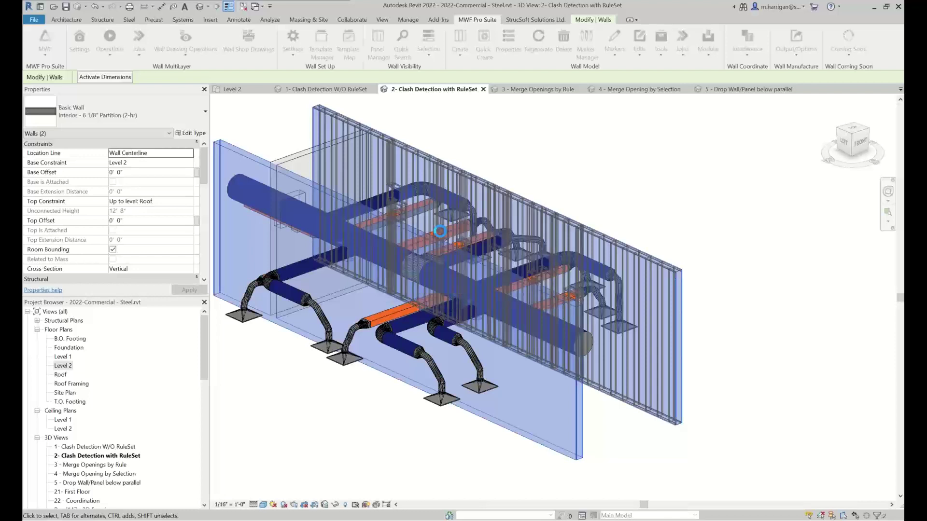
Examine the stud framing around the duct openings in the two long walls
click(299, 403)
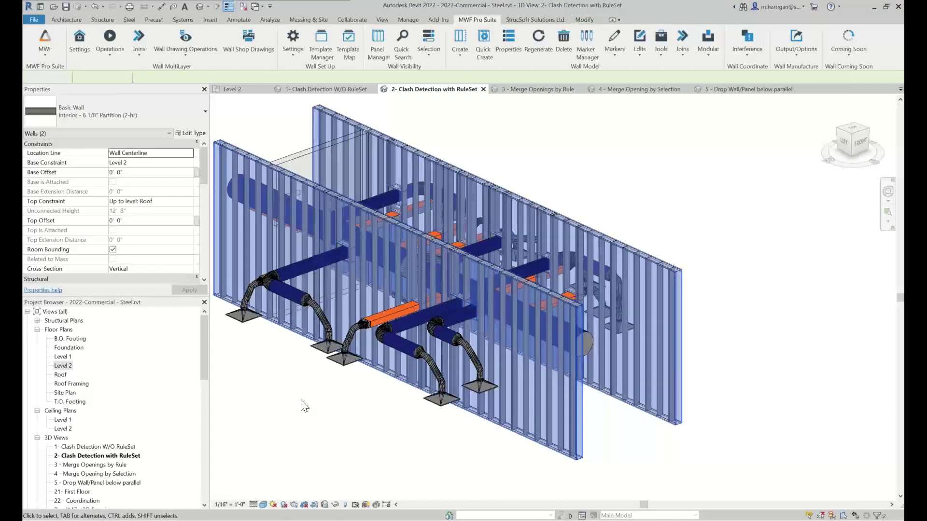
scroll(384, 255, up, 5)
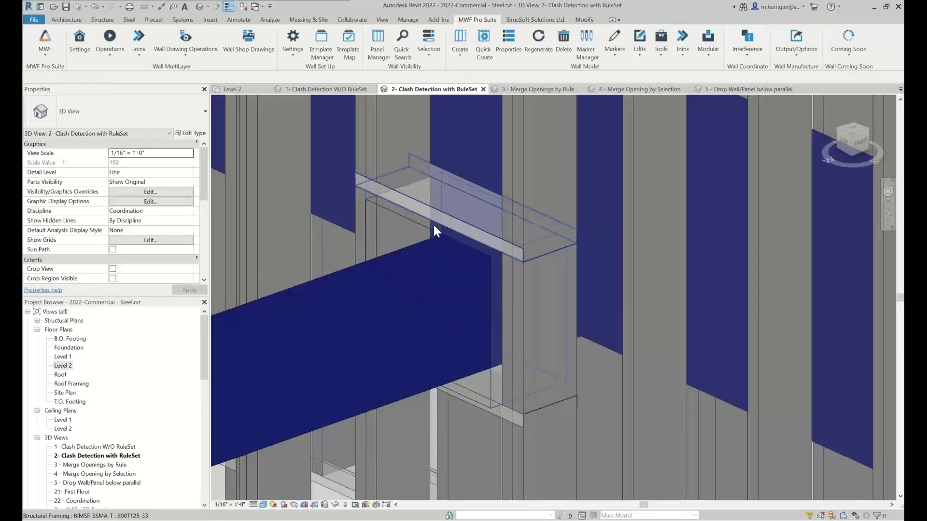
shift+middle_drag(433, 225, 473, 266)
scroll(473, 268, down, 5)
scroll(560, 318, up, 4)
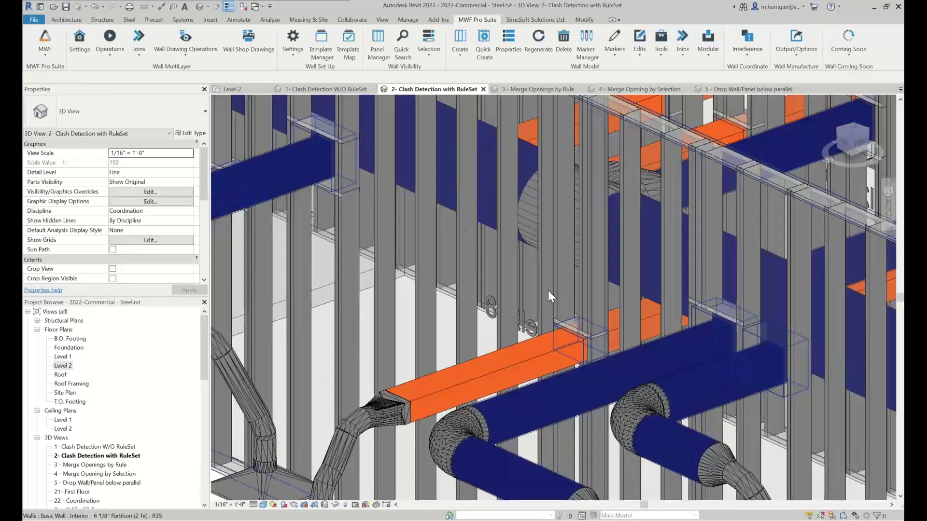
shift+middle_drag(776, 346, 788, 356)
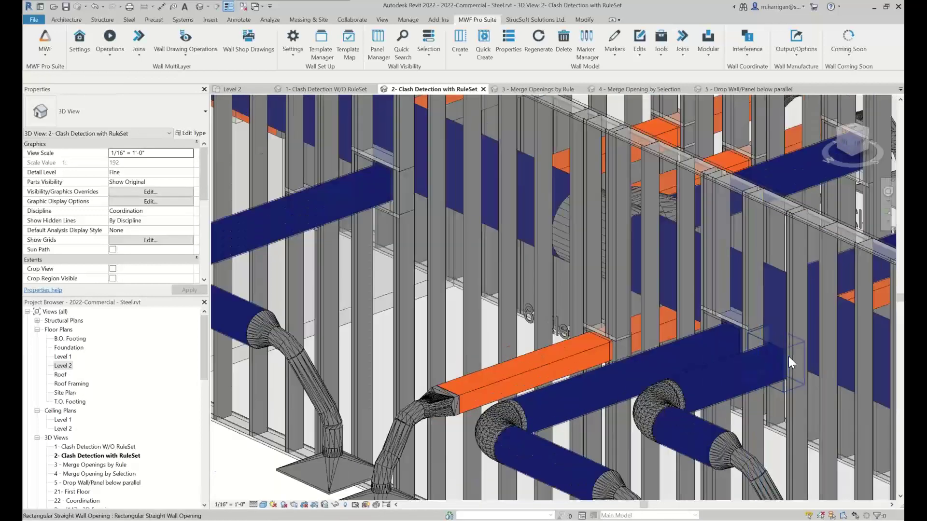
scroll(773, 361, down, 5)
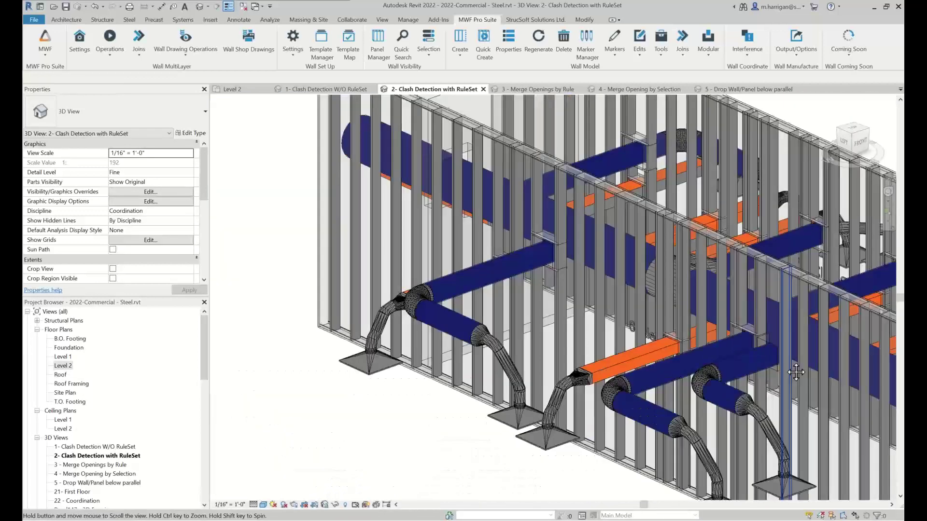
scroll(582, 363, up, 3)
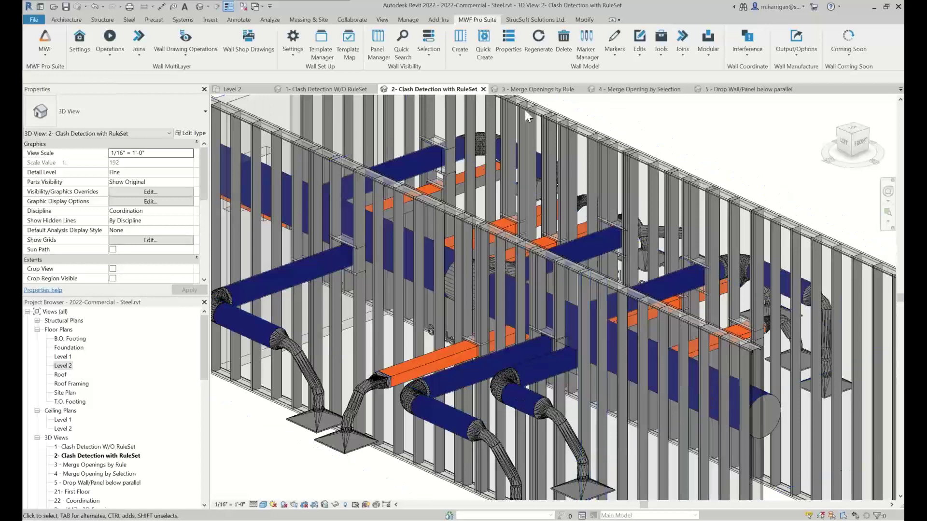
In the 3 - Merge Openings by Rule view, select the two rectangular ducts, the stud beside them and the long framed wall
click(535, 88)
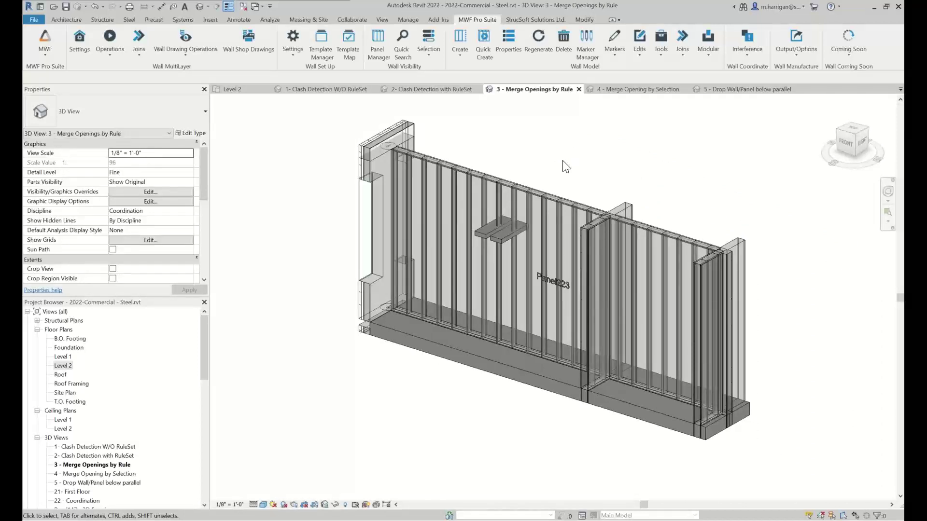
scroll(526, 228, up, 4)
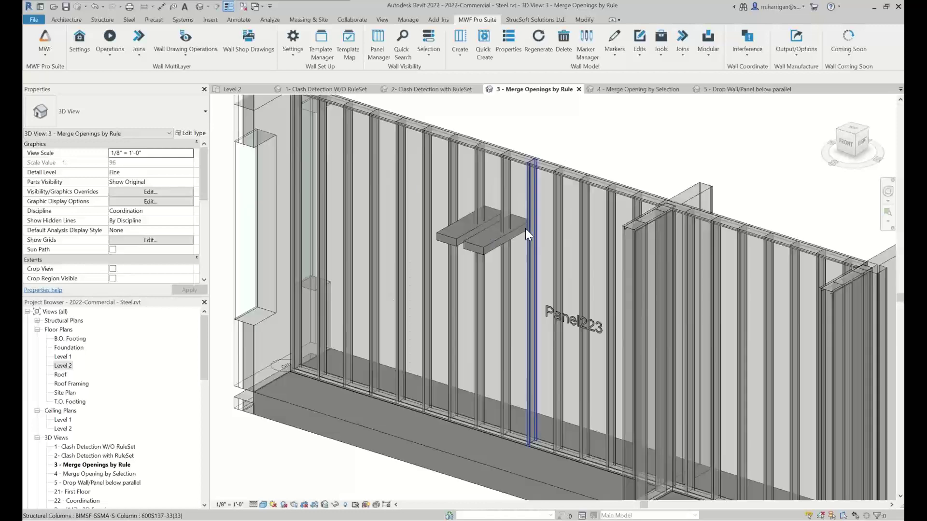
click(444, 242)
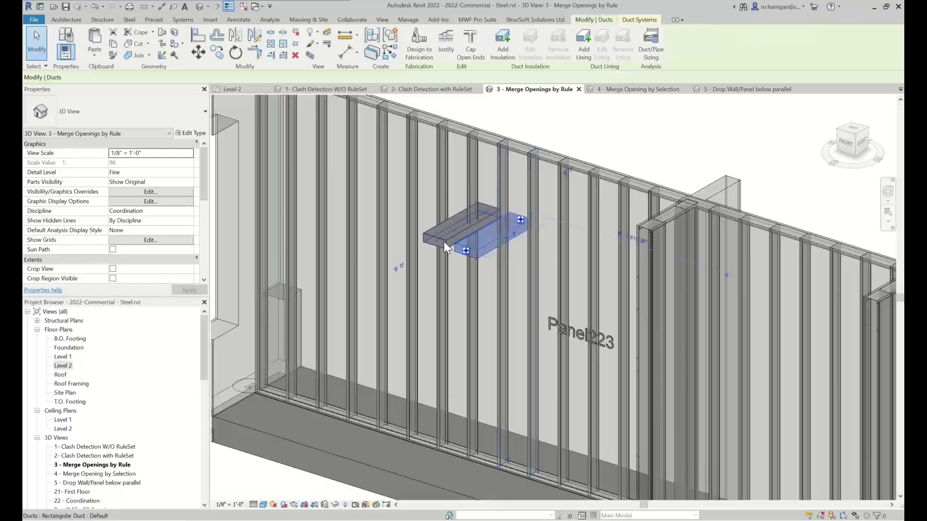
ctrl+click(449, 239)
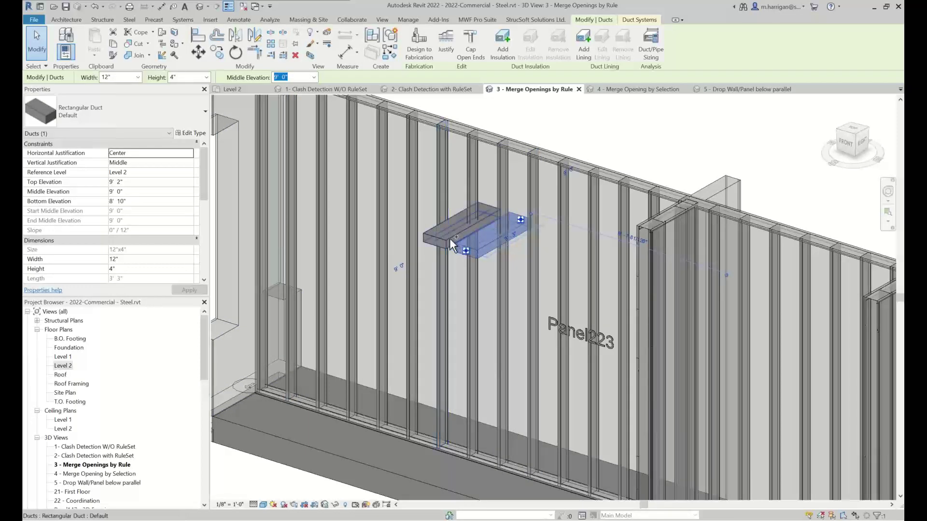
ctrl+click(449, 239)
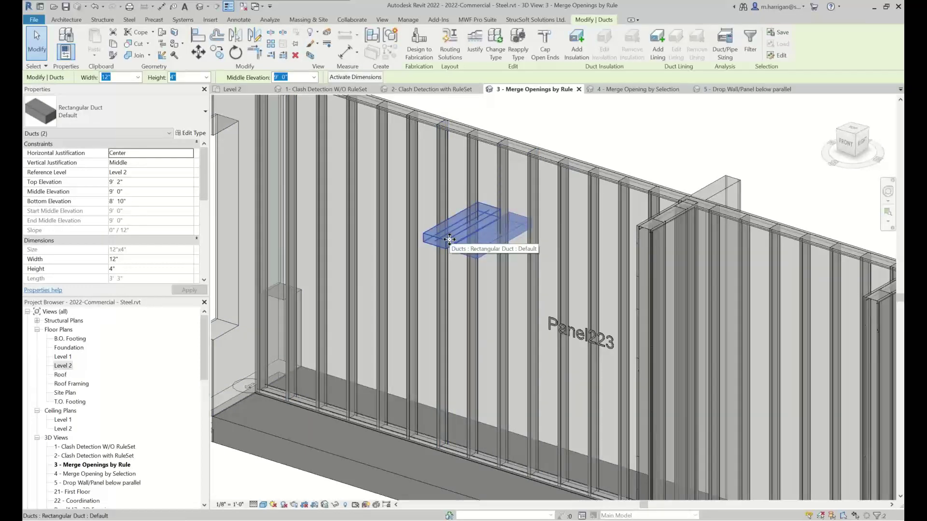
ctrl+click(502, 193)
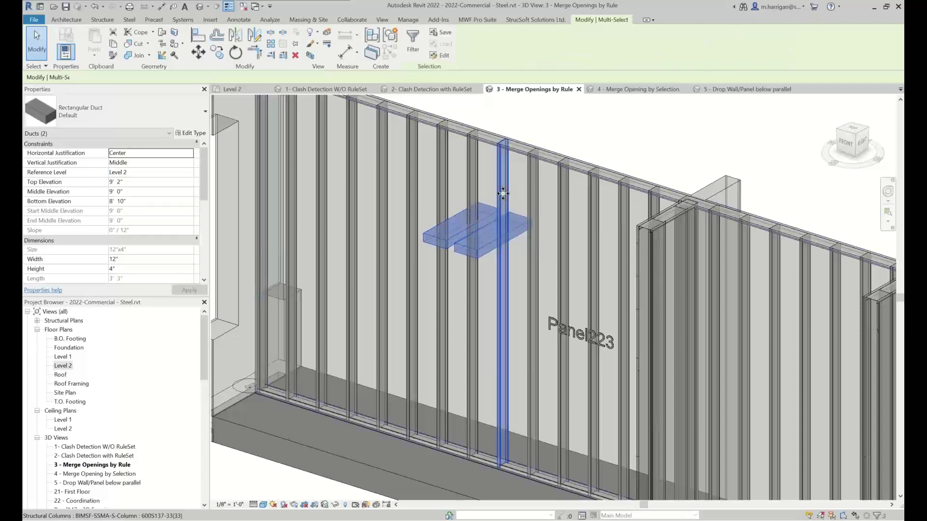
ctrl+click(520, 151)
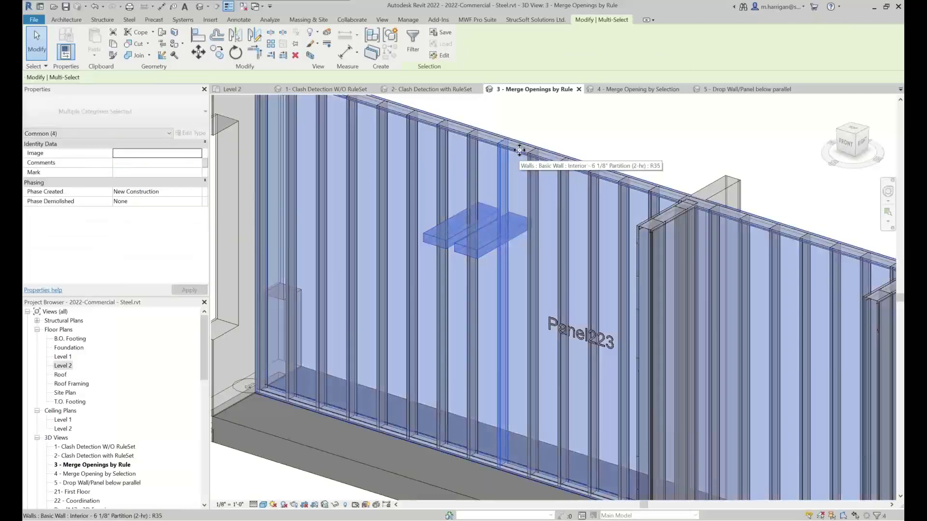
Start Clash Detection on the selection and enable Merge Openings in the cut opening options
click(468, 21)
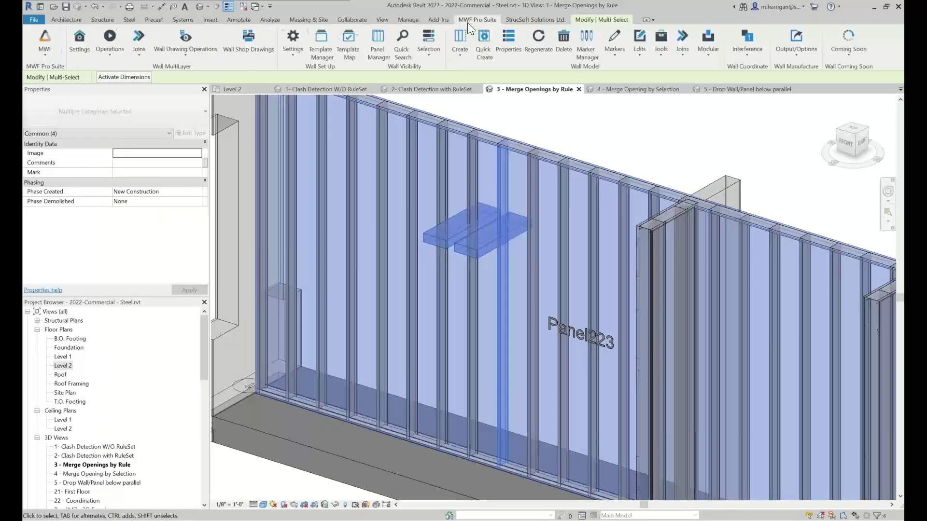
click(734, 45)
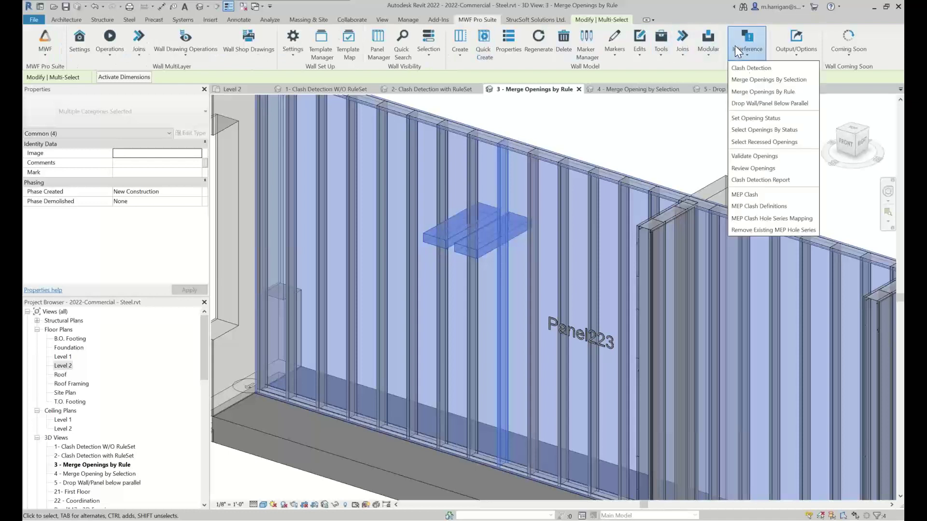
click(743, 69)
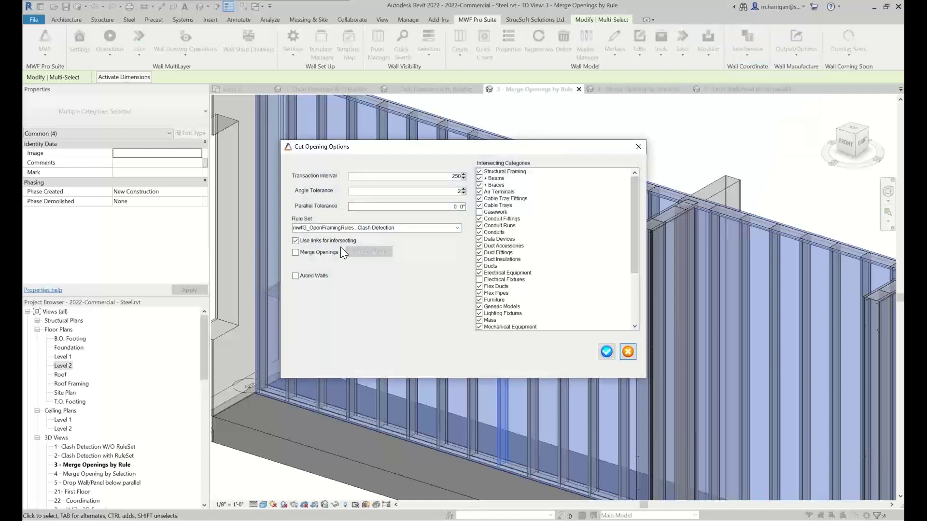
click(326, 253)
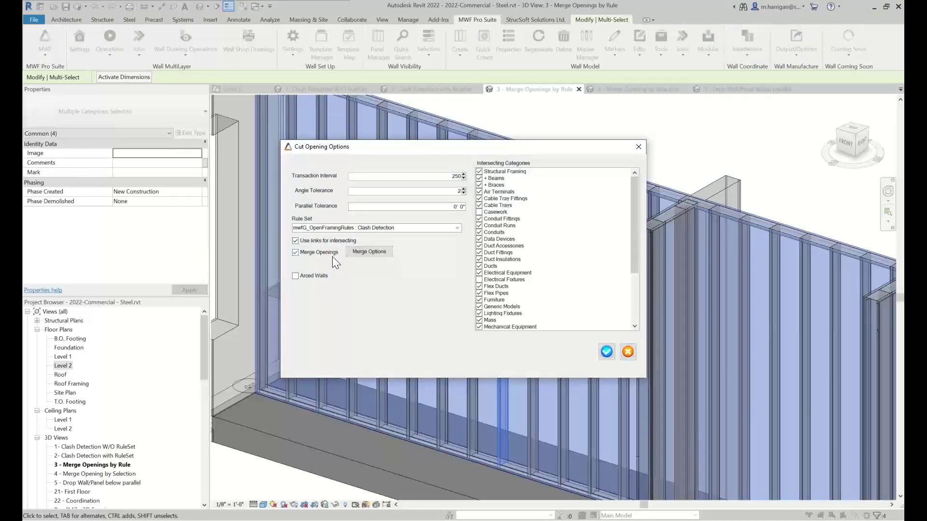
Set the opening merge tolerances to 6" without choosing a merge framing rule set, and run the clash detection
click(368, 256)
drag(363, 162, 337, 160)
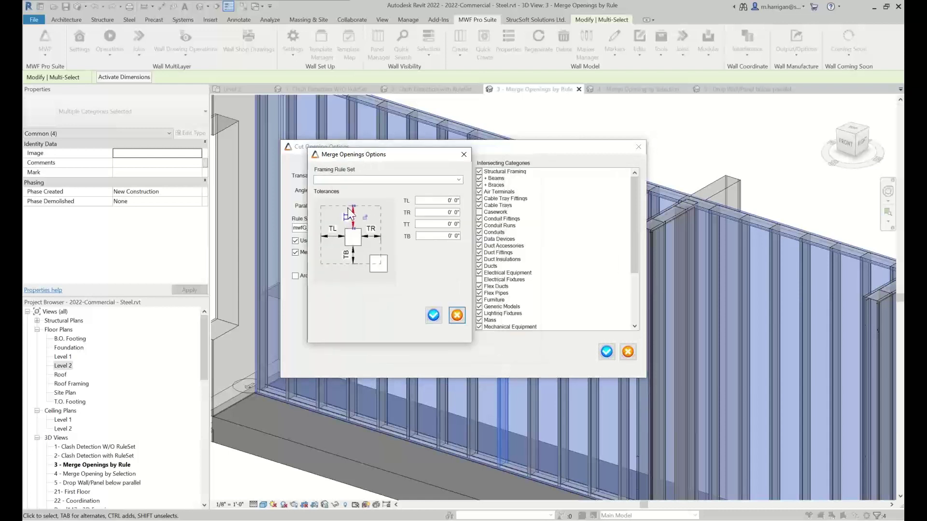
click(458, 180)
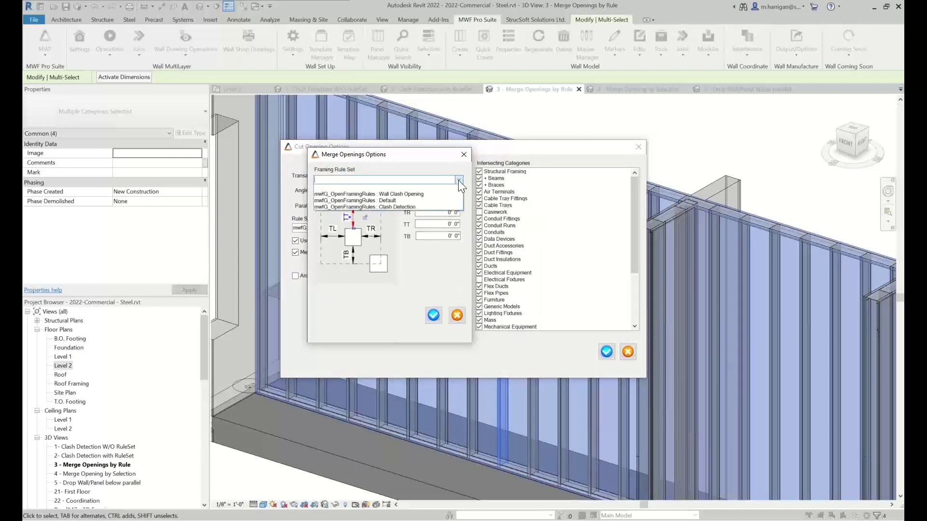
click(459, 181)
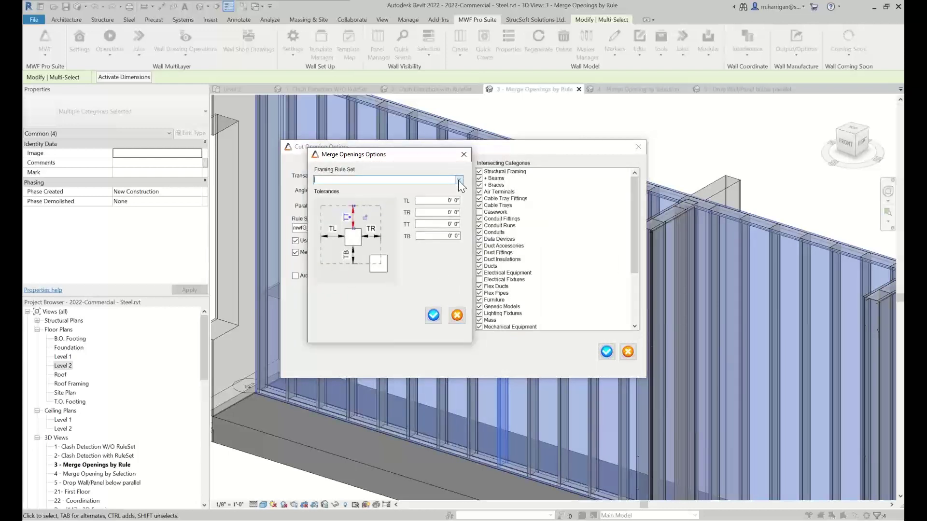
click(437, 214)
click(439, 200)
text(6)
key(Tab)
text(6")
key(Tab)
text(6")
double_click(458, 213)
click(431, 316)
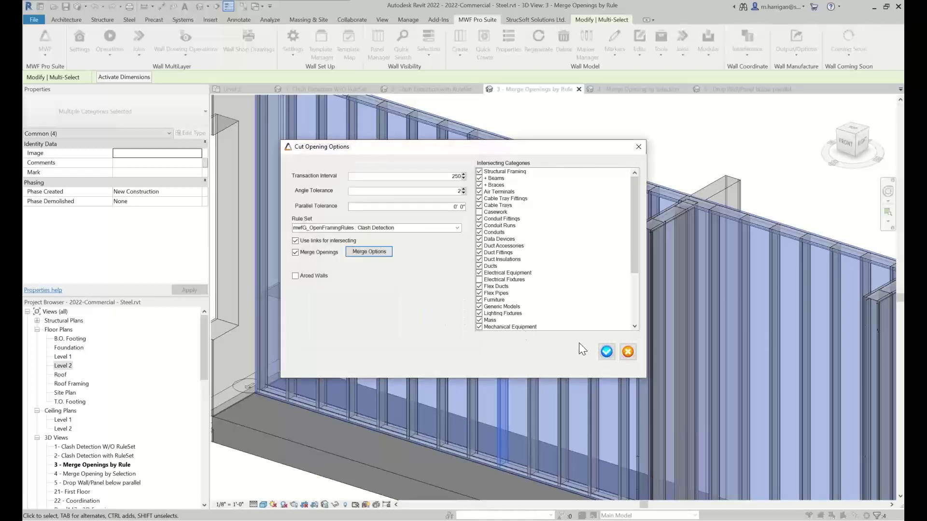
click(605, 354)
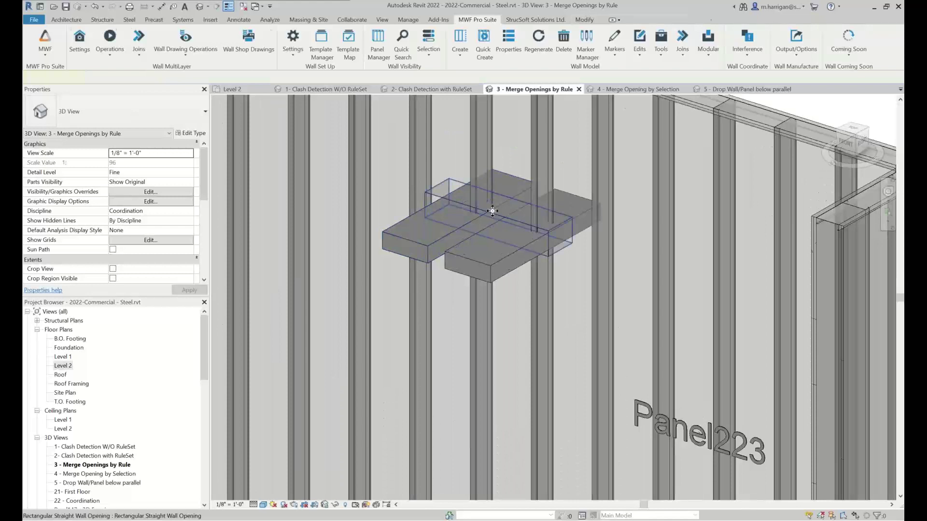
Inspect the framing type applied to the merged duct opening and leave its opening data unchanged
click(490, 209)
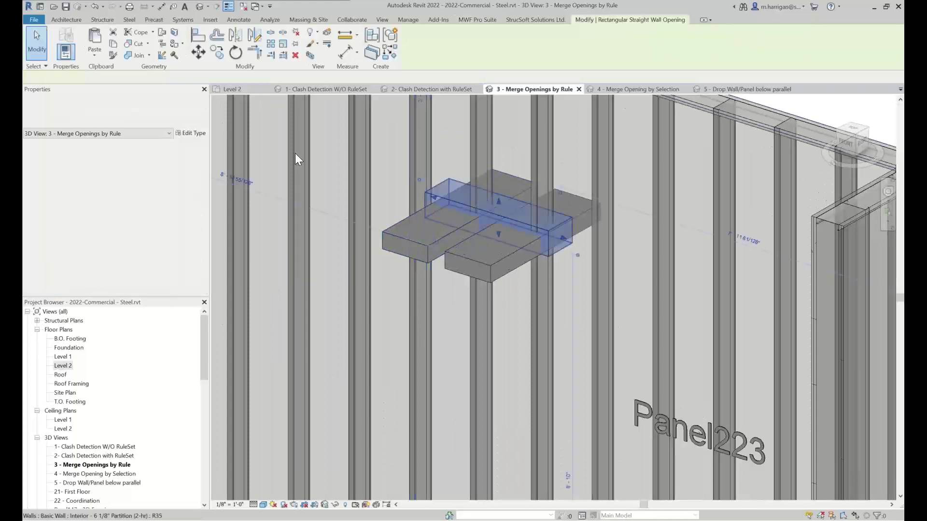
click(491, 18)
click(606, 51)
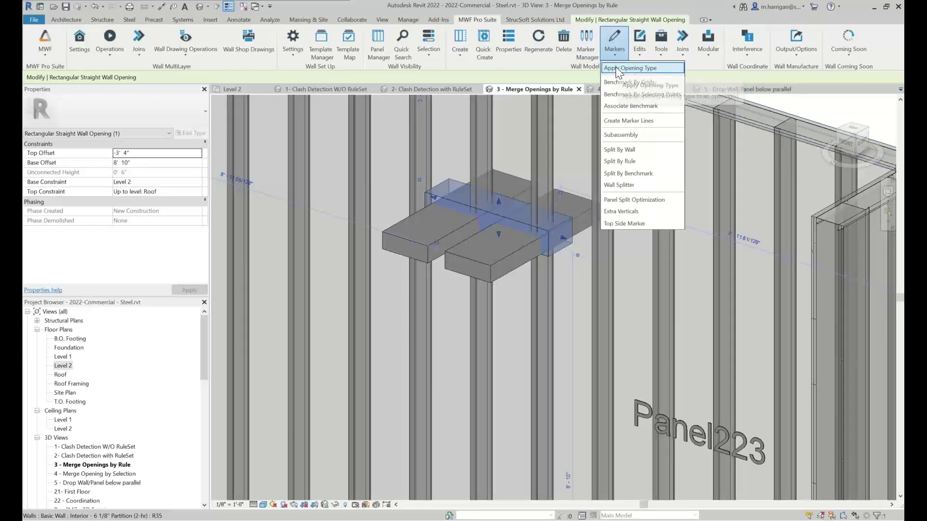
click(651, 68)
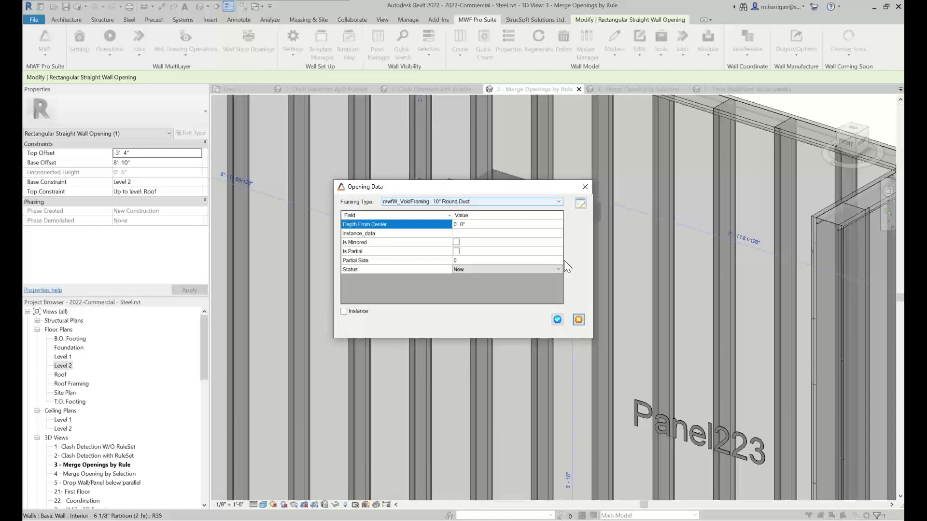
click(578, 319)
Regenerate the wall panel from one of its studs so the merged duct opening gets framed
scroll(558, 270, down, 3)
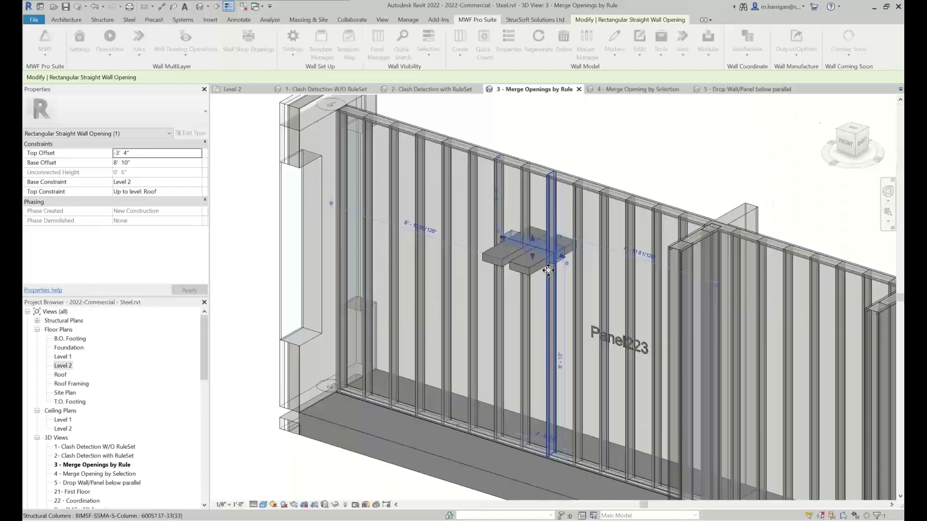
click(551, 342)
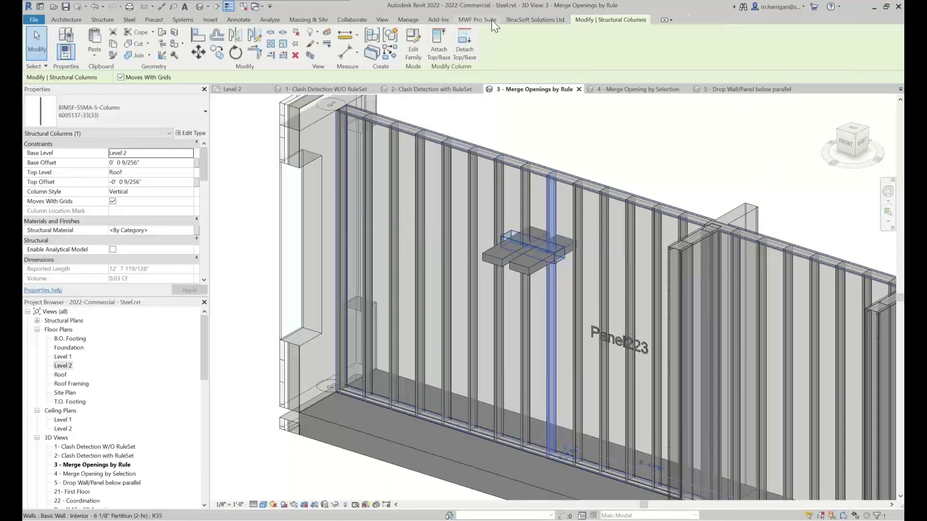
click(542, 42)
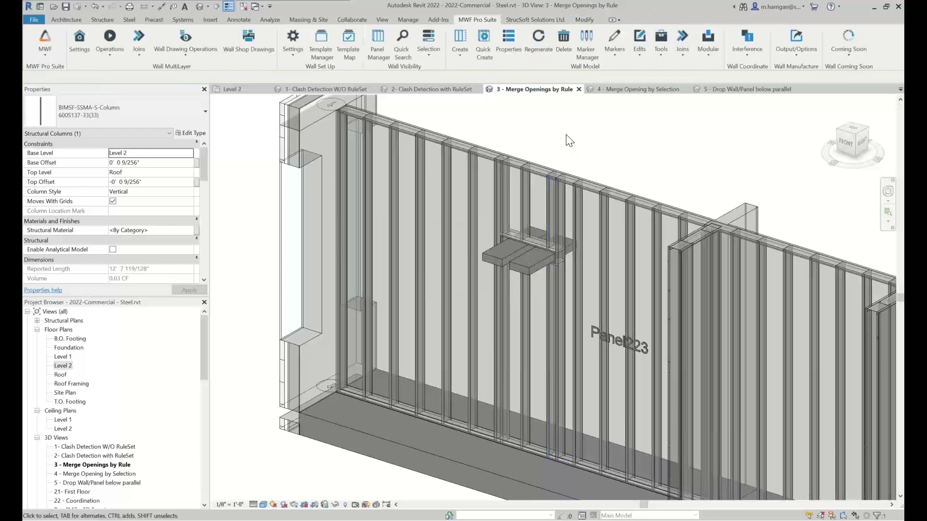
Check the opening data of a duct opening in the 1- Clash Detection W/O RuleSet view, and return to 3 - Merge Openings by Rule
click(347, 89)
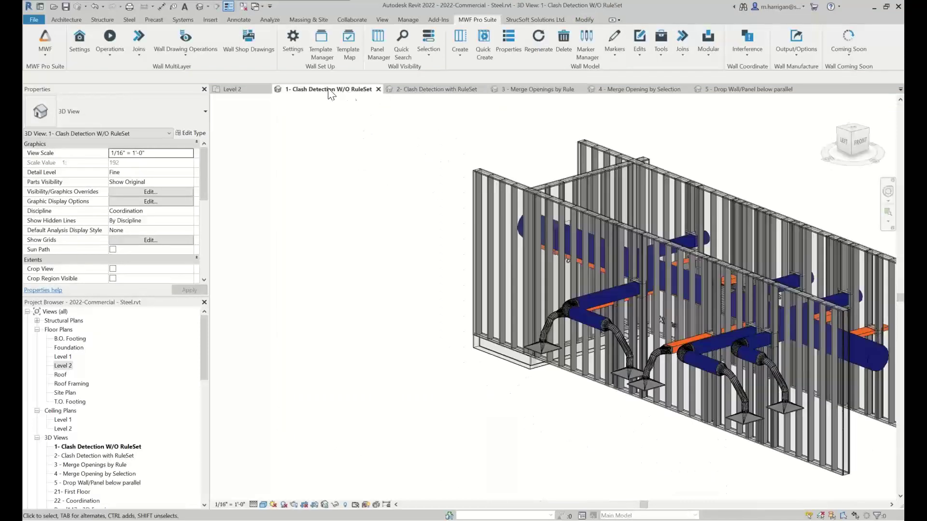
scroll(719, 353, up, 5)
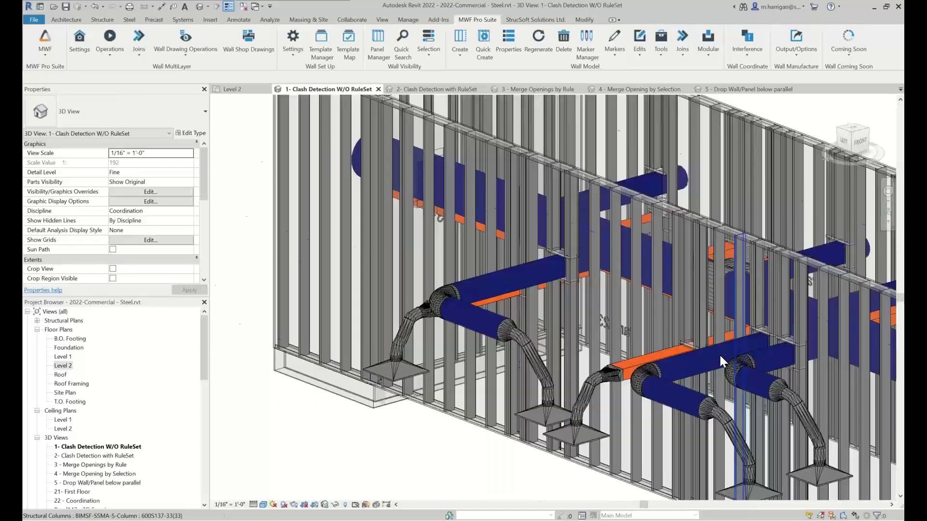
click(800, 319)
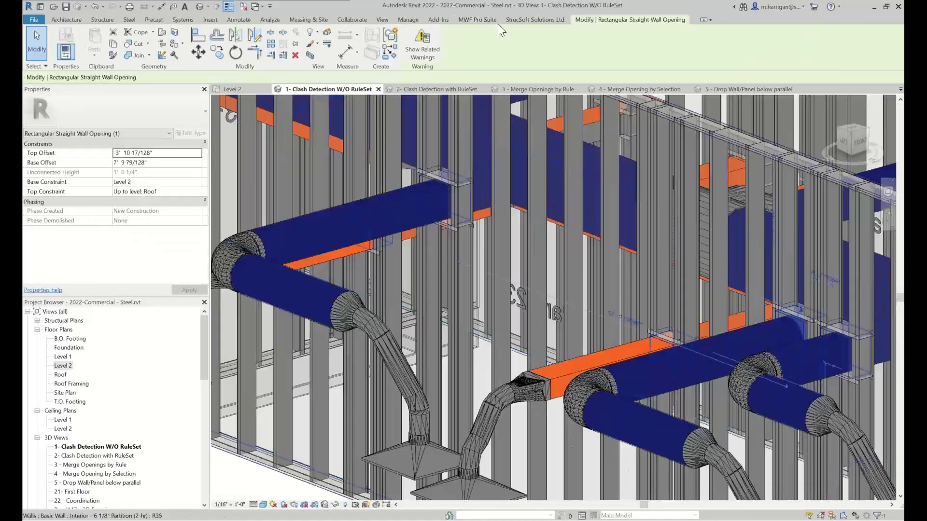
click(468, 21)
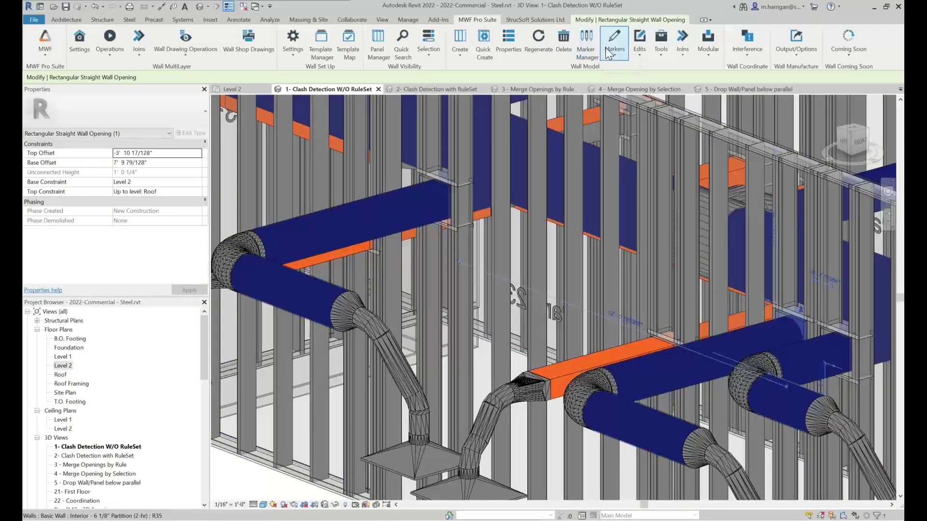
click(609, 48)
click(621, 69)
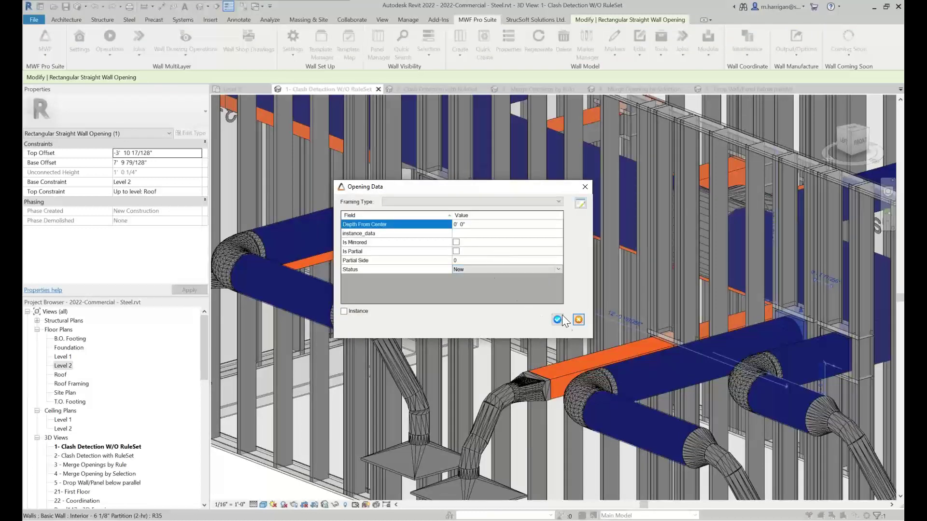
click(578, 319)
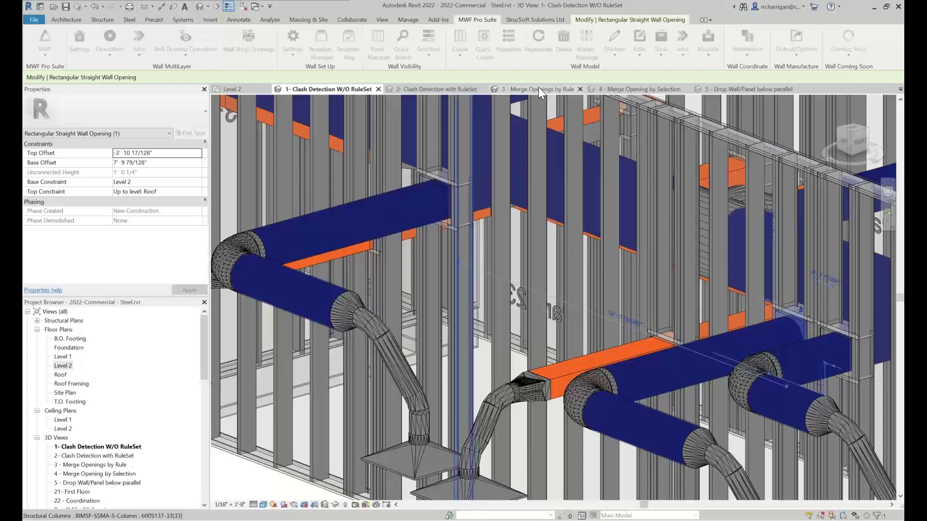
click(538, 89)
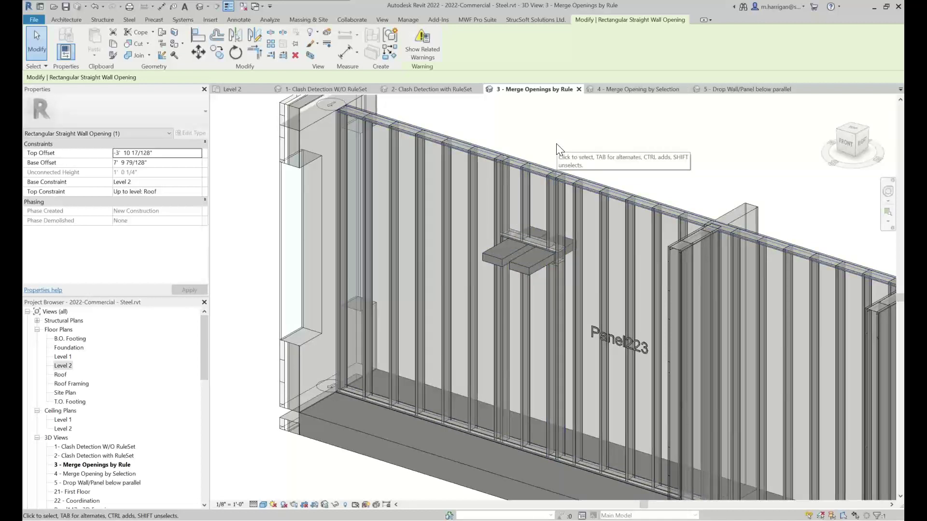
In the 4 - Merge Opening by Selection view, run clash detection on the wall and its two crossing beams with Merge Openings turned off
click(632, 89)
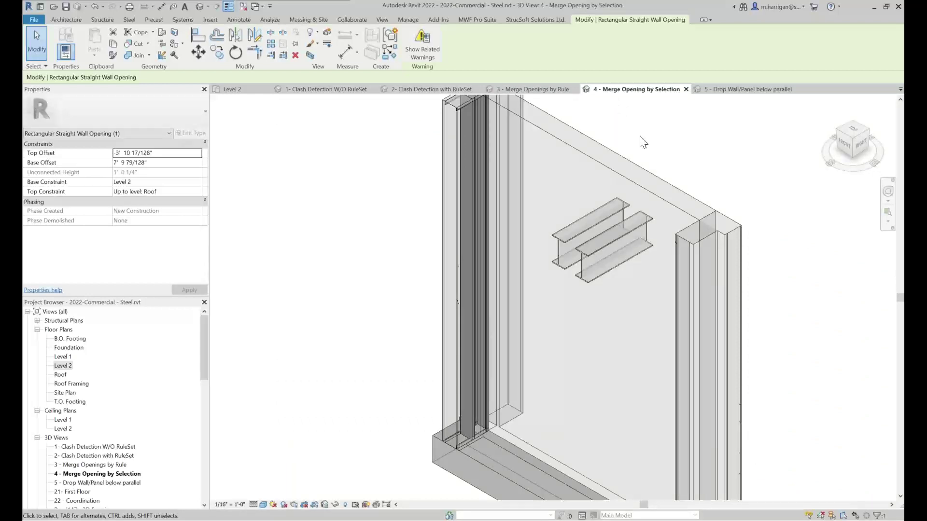
click(621, 175)
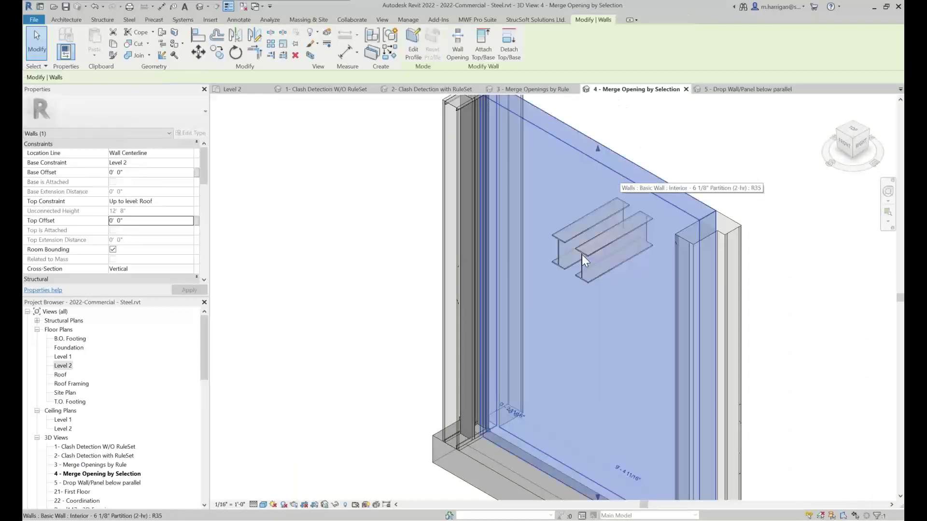
click(371, 300)
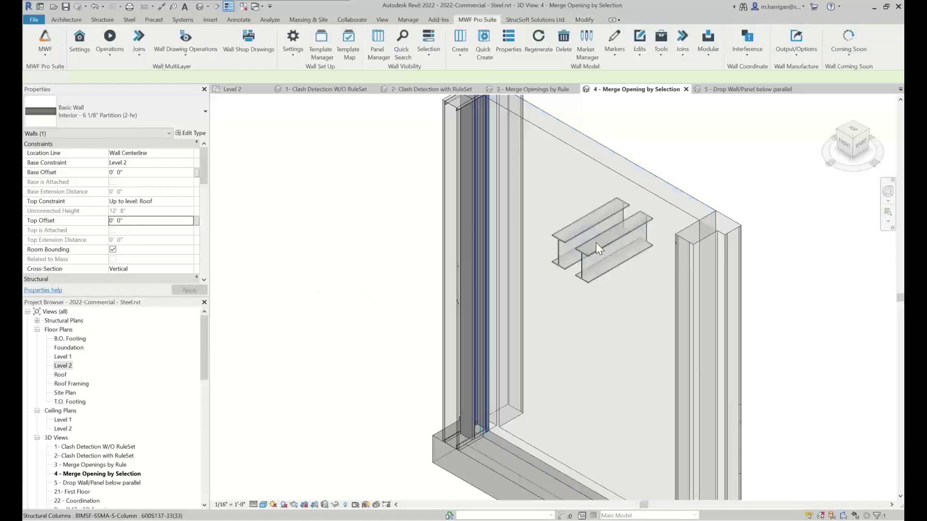
click(566, 238)
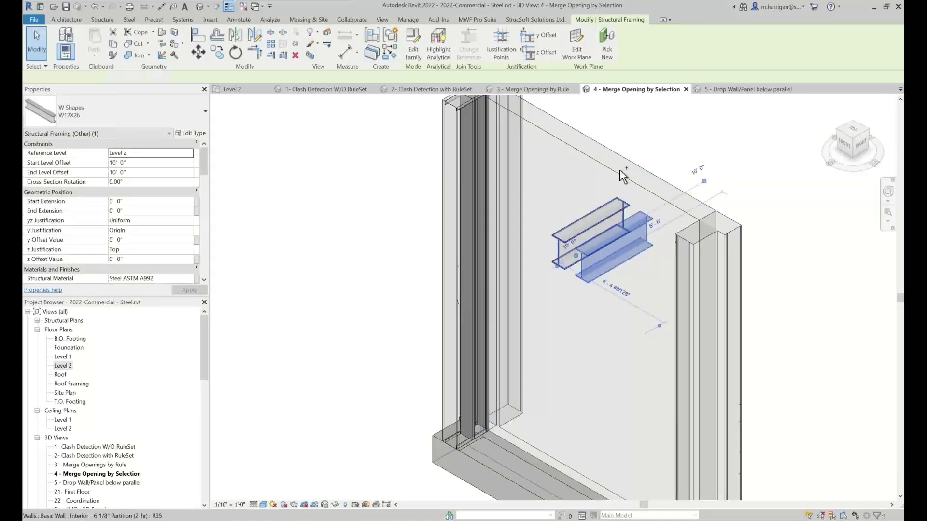
ctrl+click(564, 238)
ctrl+click(615, 170)
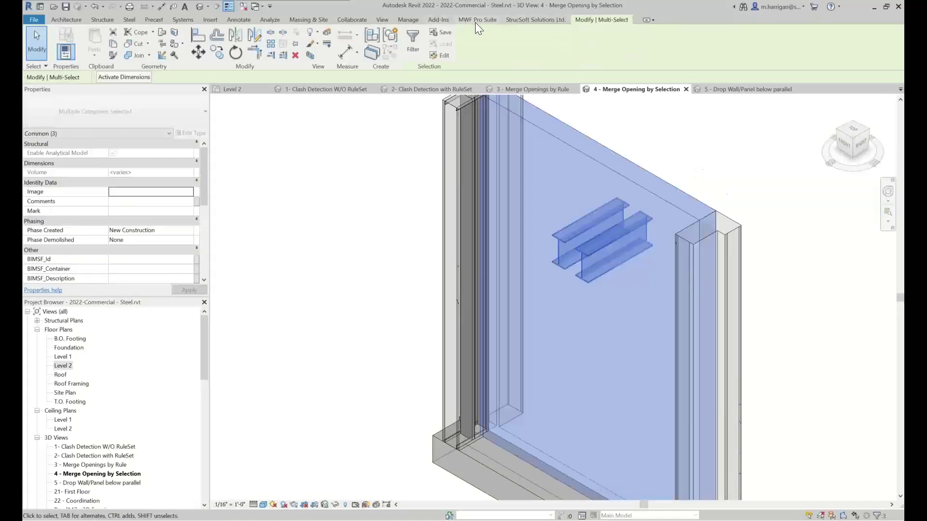
click(476, 22)
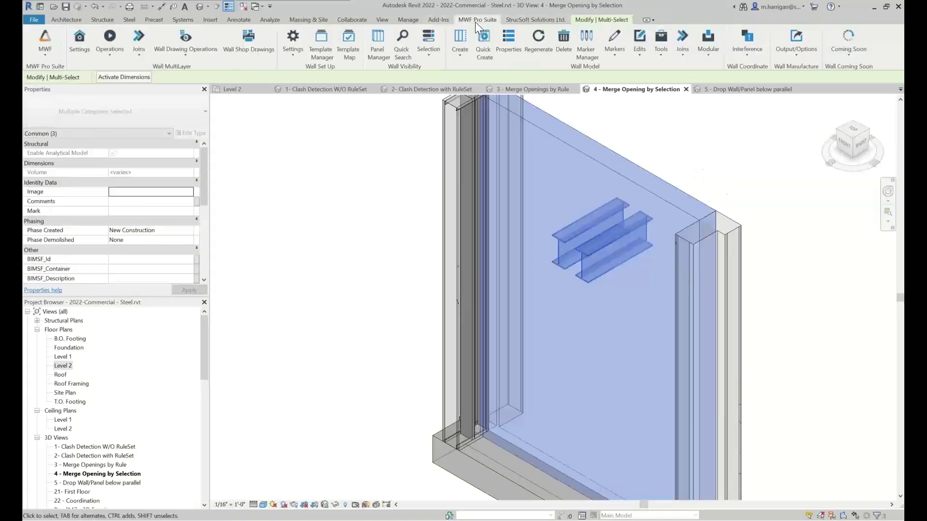
click(740, 50)
click(740, 72)
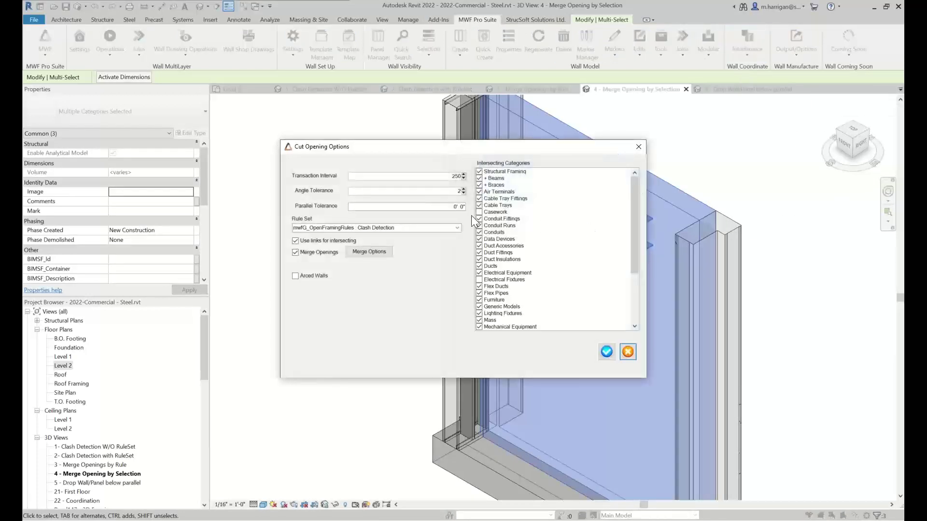
click(314, 253)
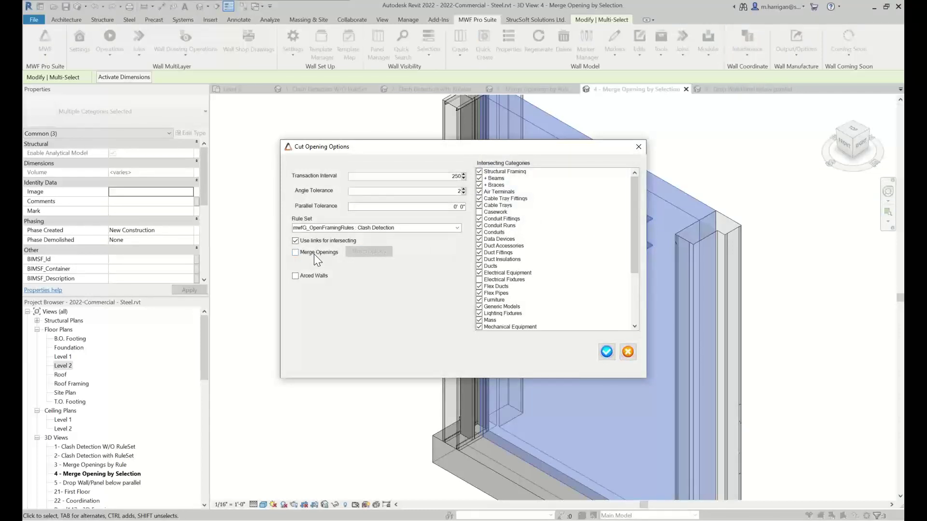
click(605, 353)
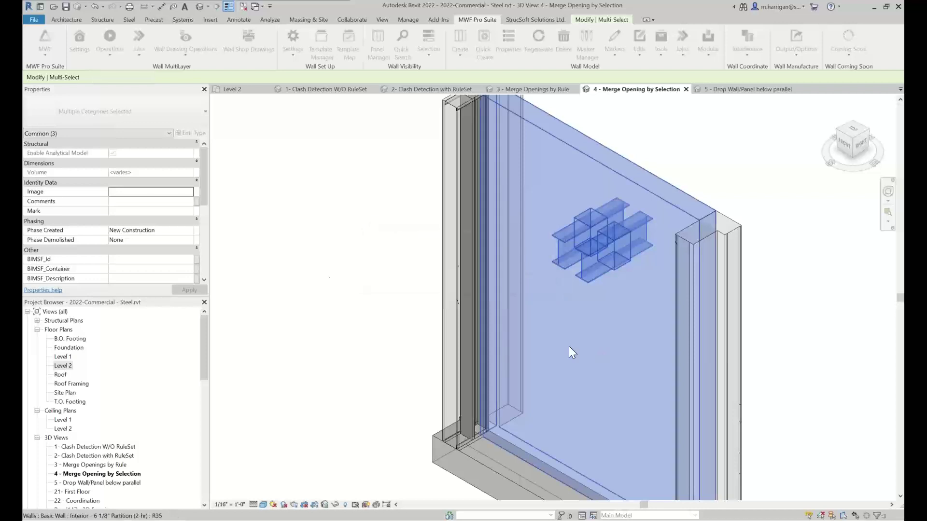
Check the two separate beam openings from the front, and frame the Interior - 6 1/8" Partition (2-hr) wall with Quick Create
click(842, 143)
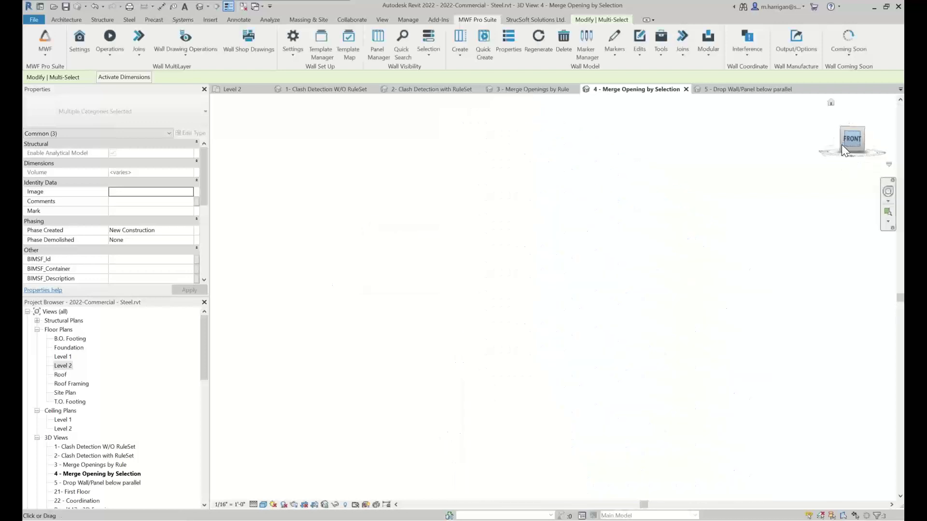
scroll(555, 212, up, 5)
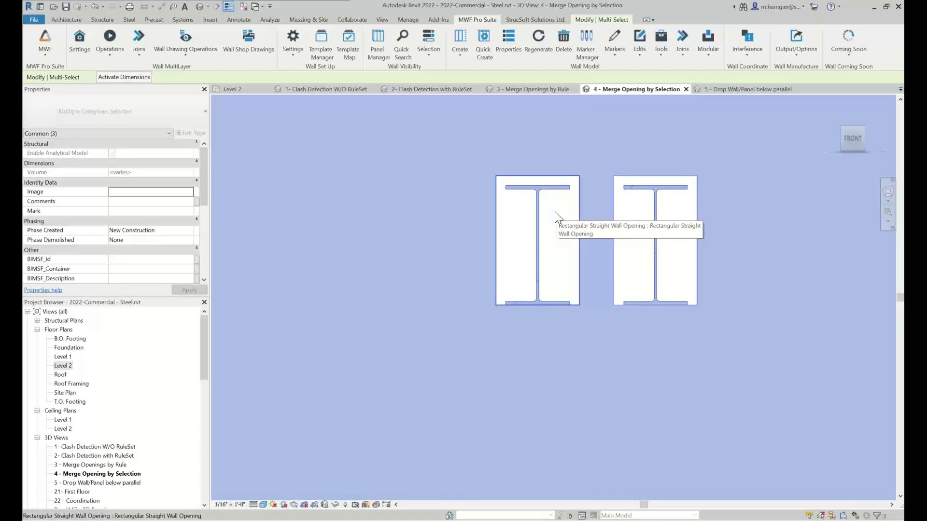
scroll(504, 199, down, 5)
shift+middle_drag(507, 201, 477, 261)
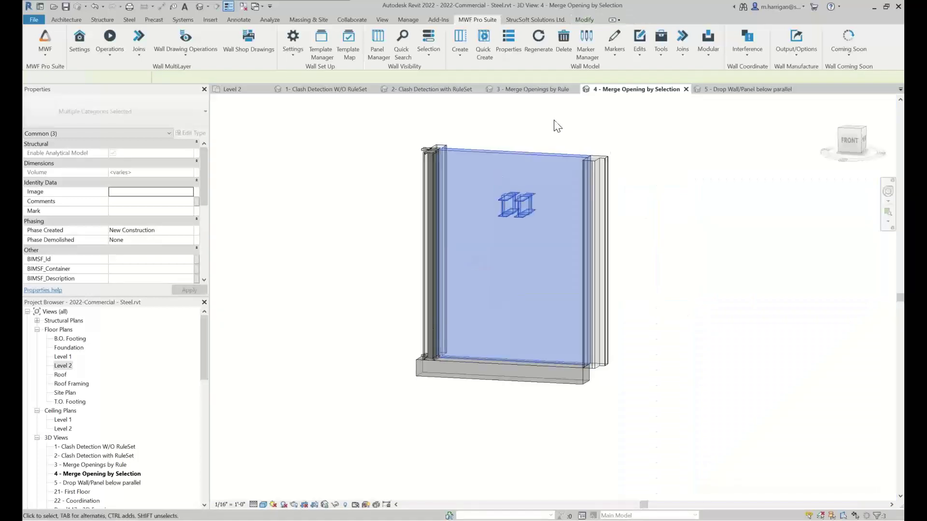
click(517, 152)
click(492, 20)
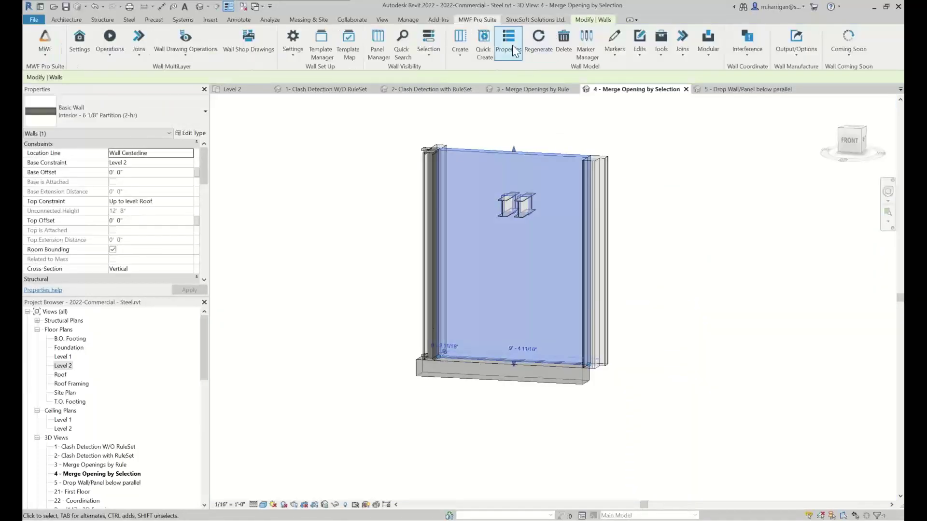
click(484, 48)
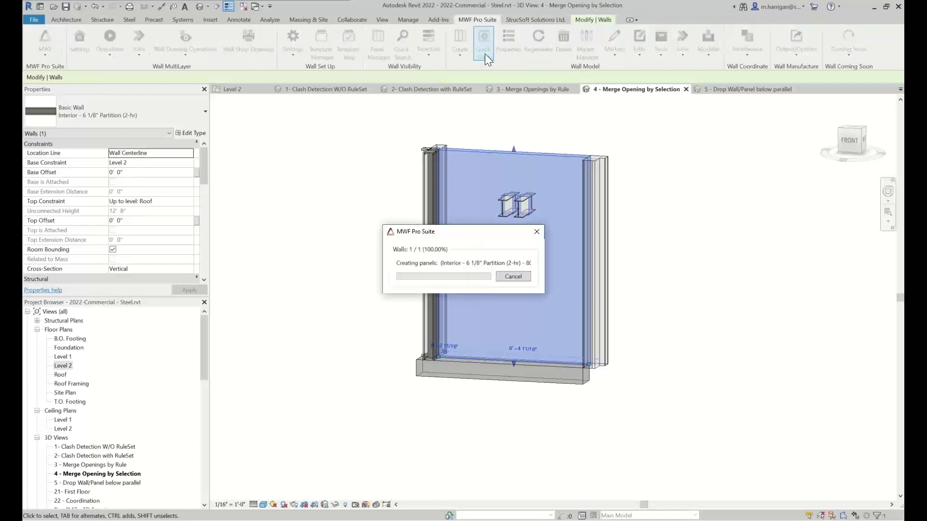
Examine the framing around the two beam openings, and merge both openings by selection
click(852, 140)
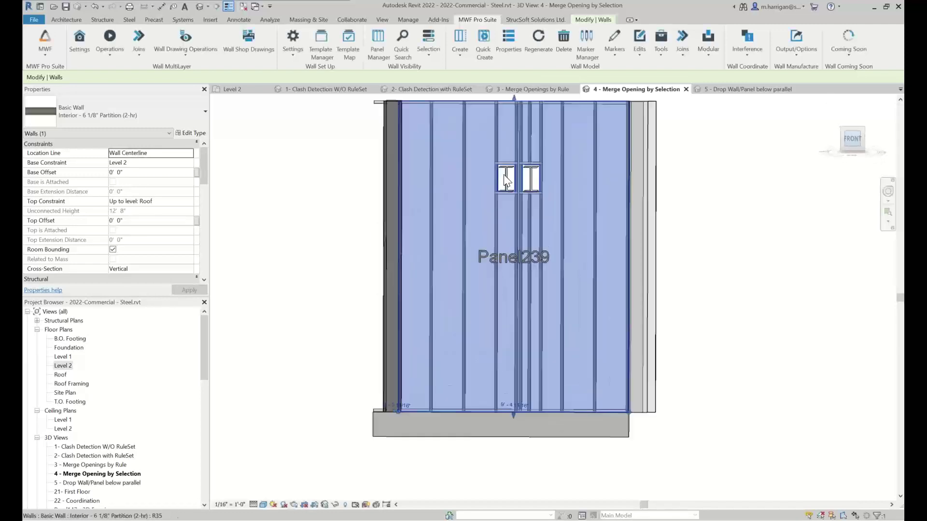
scroll(504, 181, up, 6)
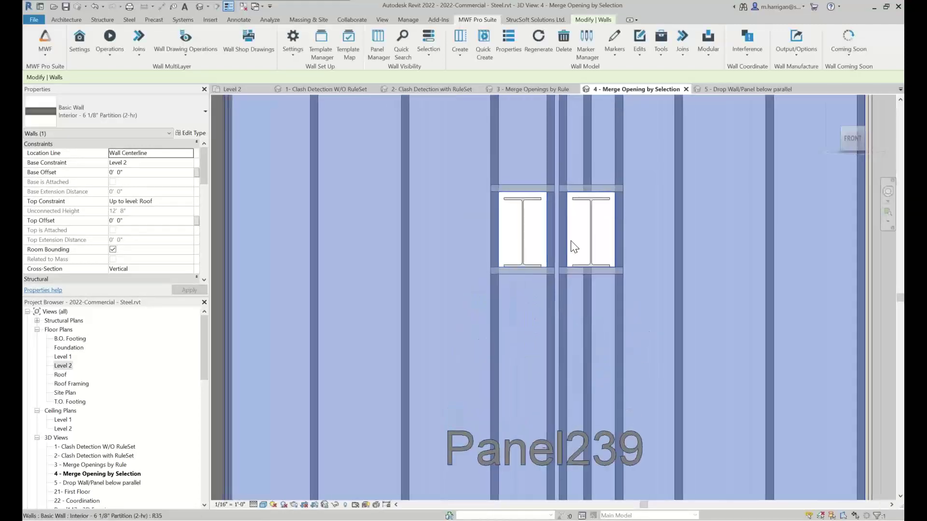
scroll(567, 220, up, 2)
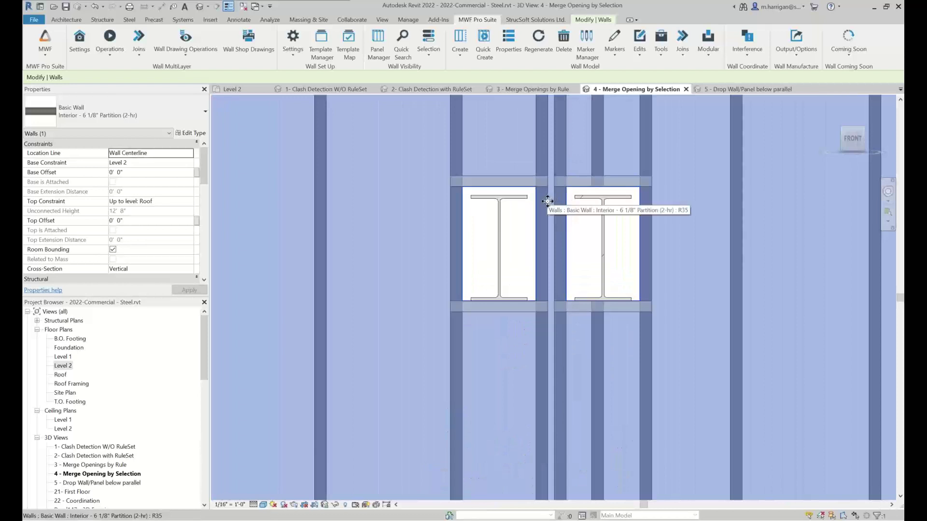
key(Escape)
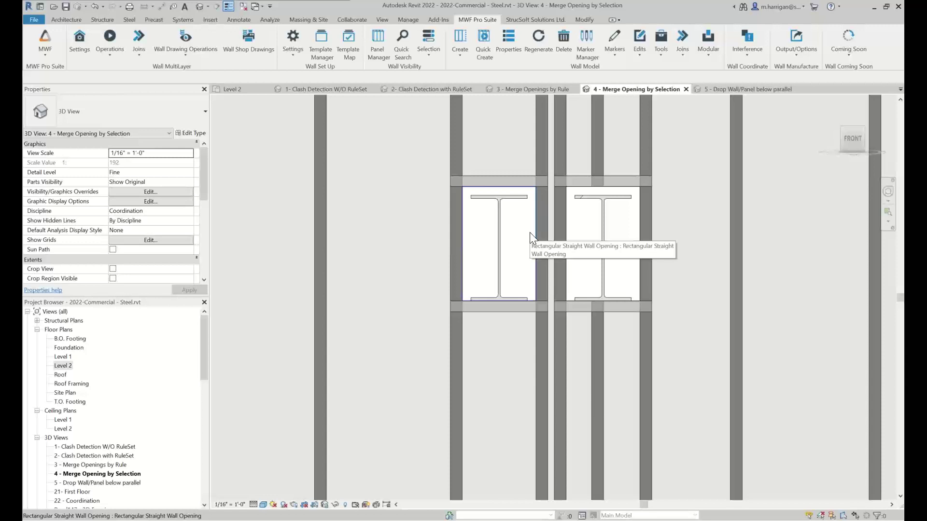
scroll(562, 273, down, 3)
shift+middle_drag(562, 273, 521, 274)
scroll(529, 237, up, 3)
click(519, 244)
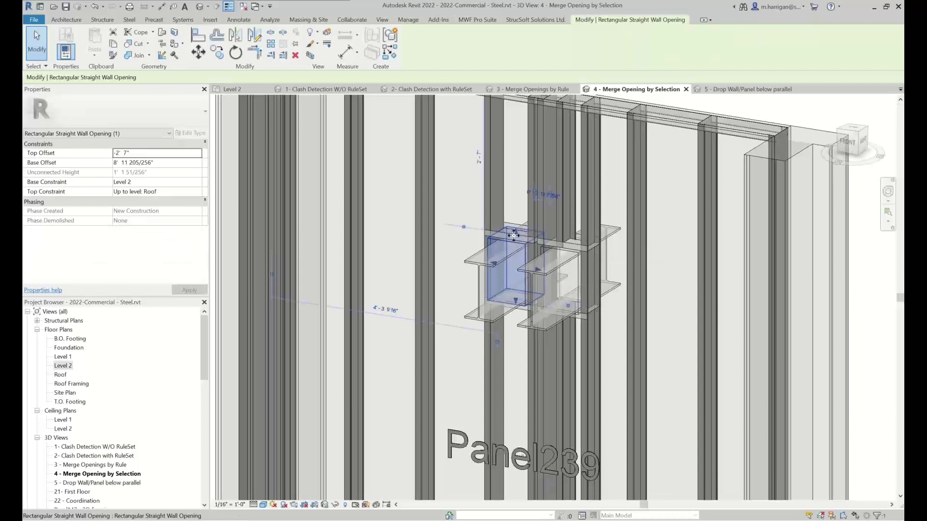
ctrl+click(575, 256)
click(484, 20)
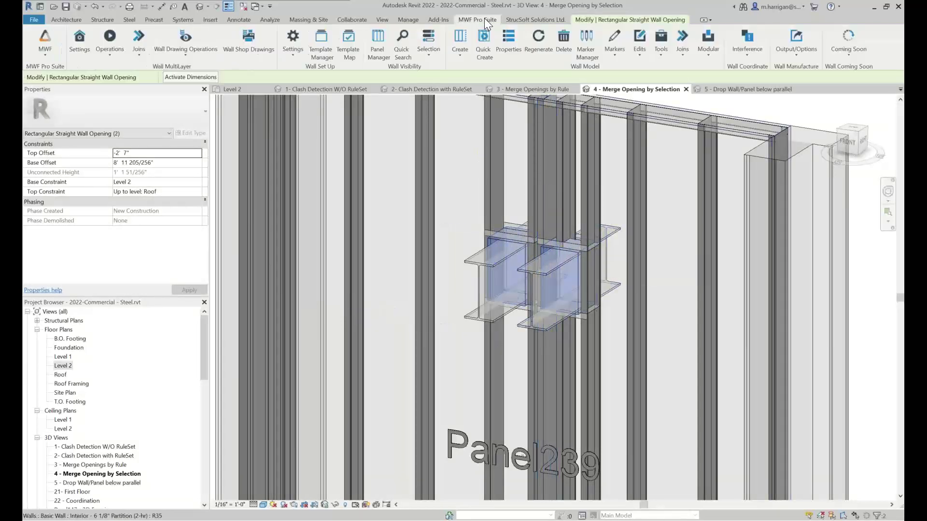
click(742, 42)
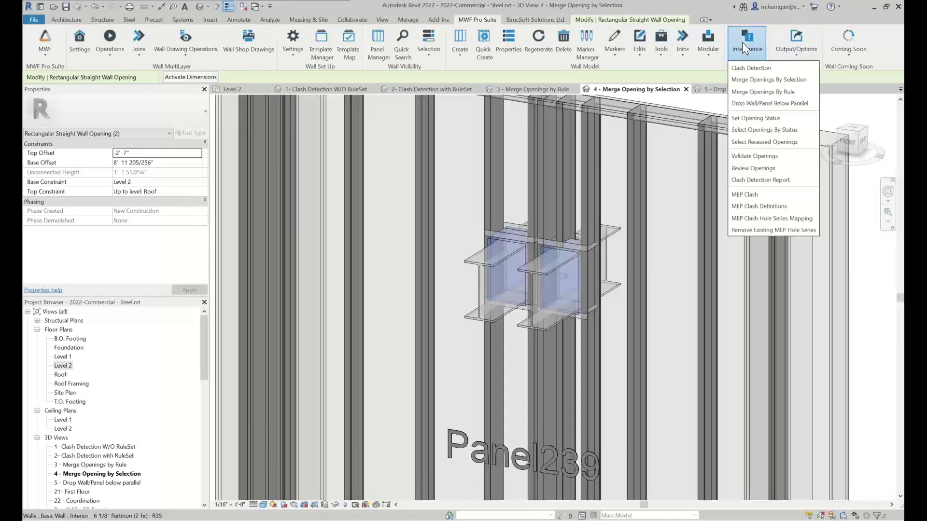
click(761, 79)
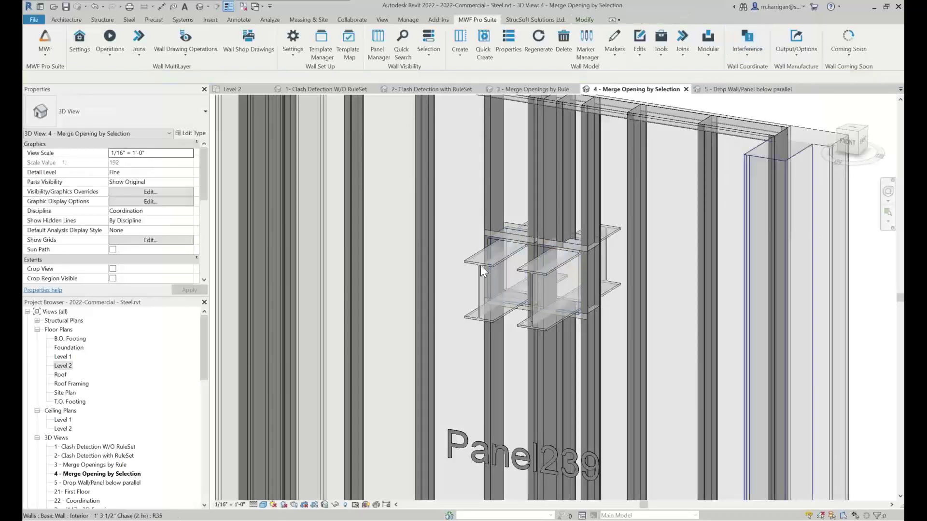
Review the framing types offered in the merged beam opening's opening data, and accept the data
click(526, 247)
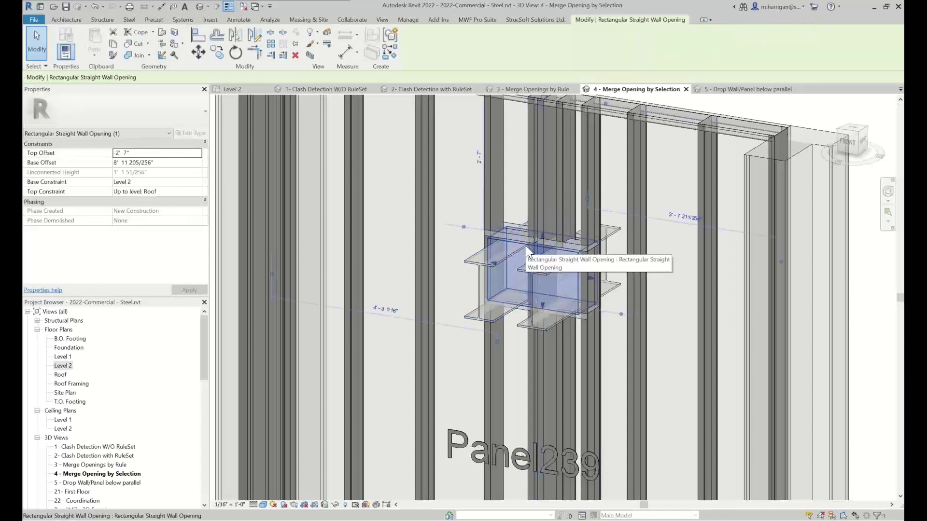
click(473, 20)
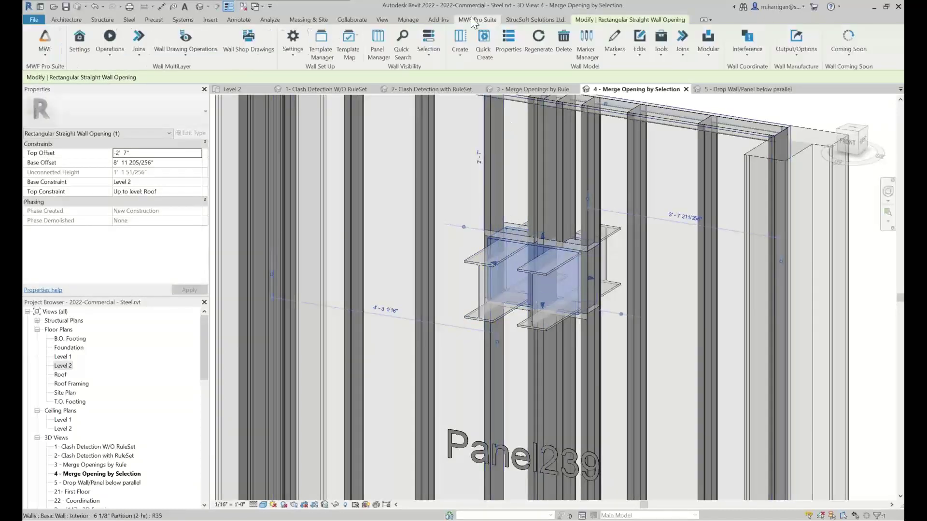
click(607, 49)
click(621, 68)
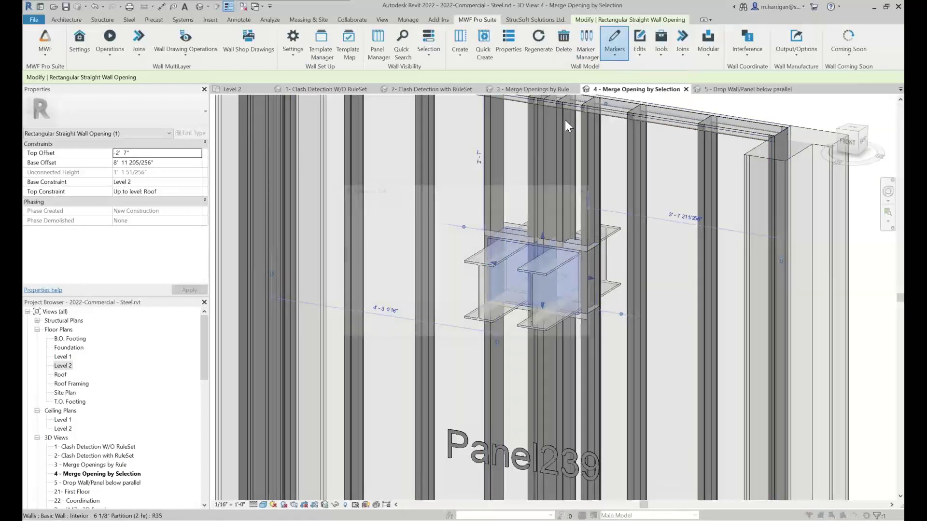
click(545, 202)
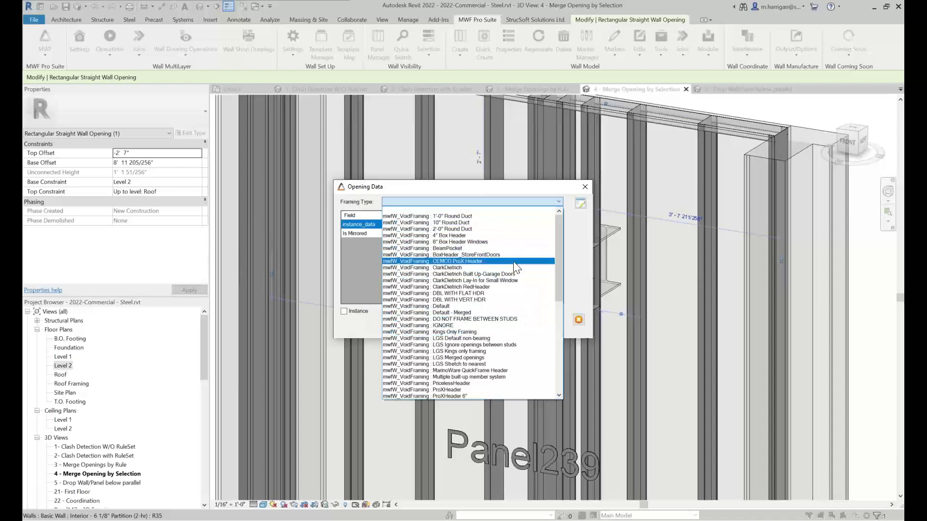
click(588, 265)
click(558, 319)
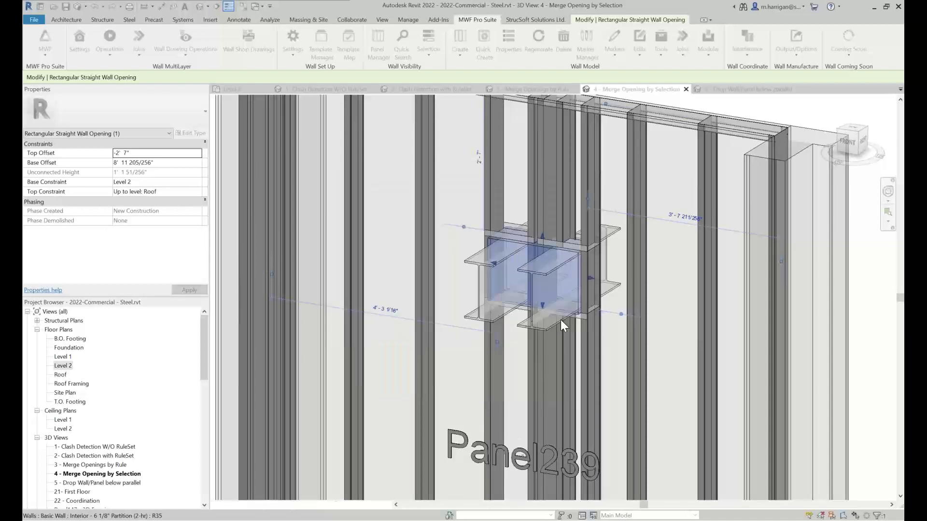
Regenerate the wall panel from the stud beside the merged beam opening
click(592, 231)
click(476, 19)
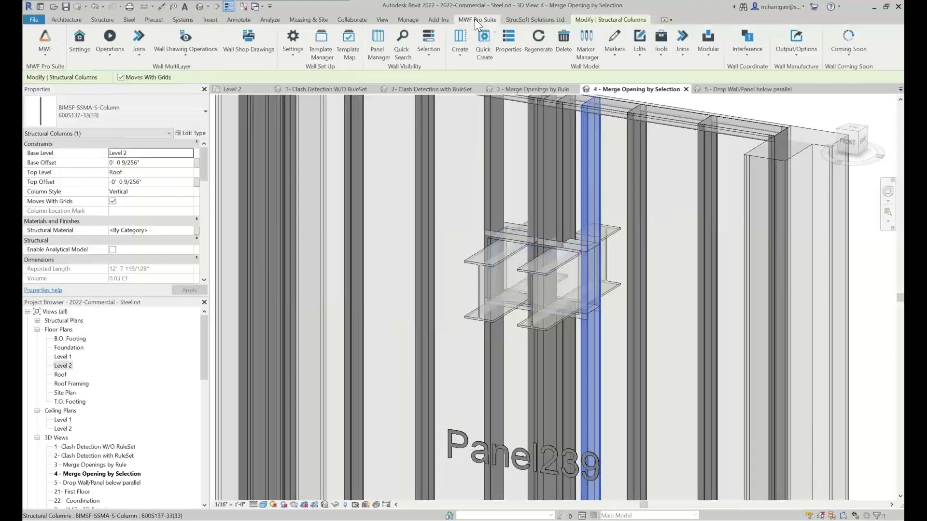
click(538, 44)
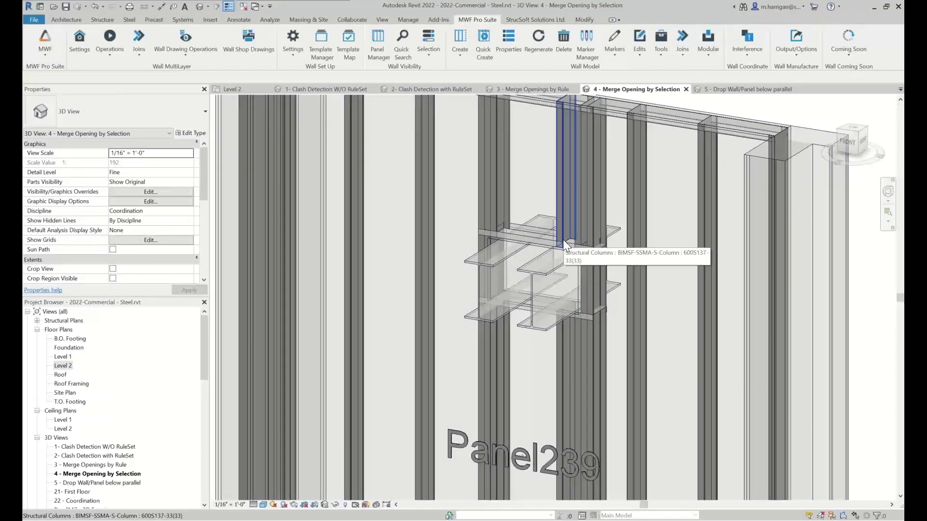
scroll(564, 239, down, 5)
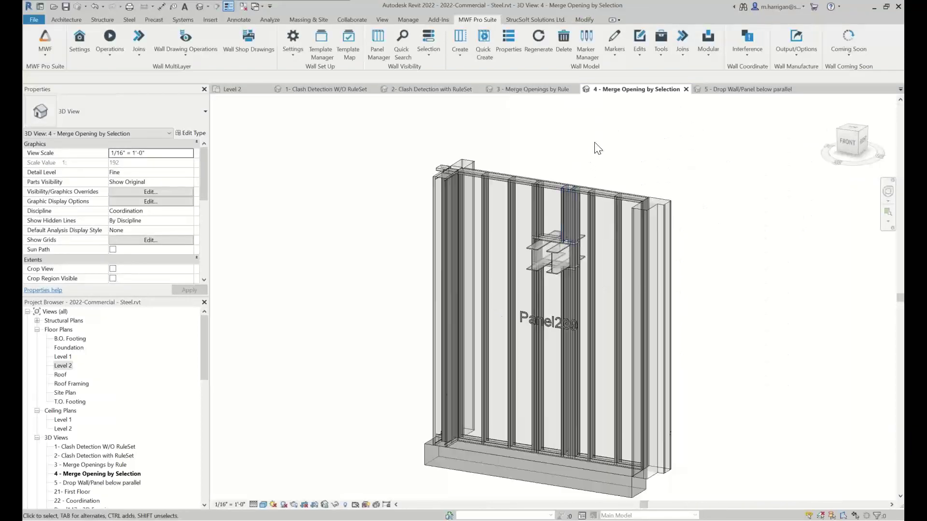
Open the 5 - Drop Wall/Panel below parallel view and examine the member running parallel along the top of the Panel235 wall
click(720, 88)
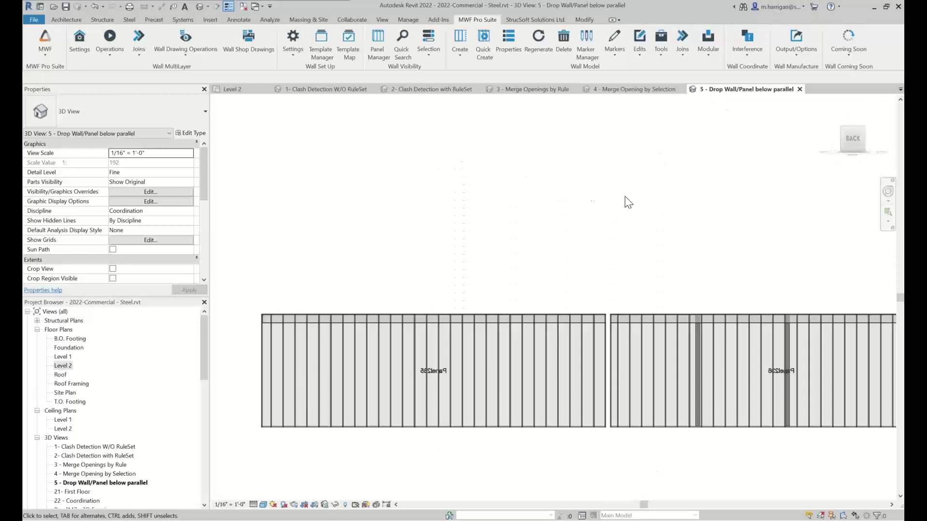
shift+middle_drag(636, 208, 552, 205)
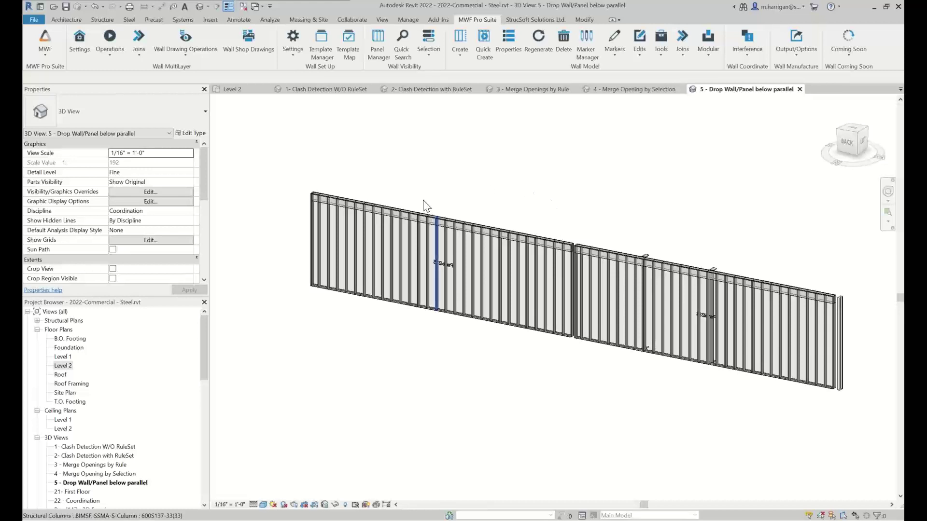
scroll(415, 212, up, 5)
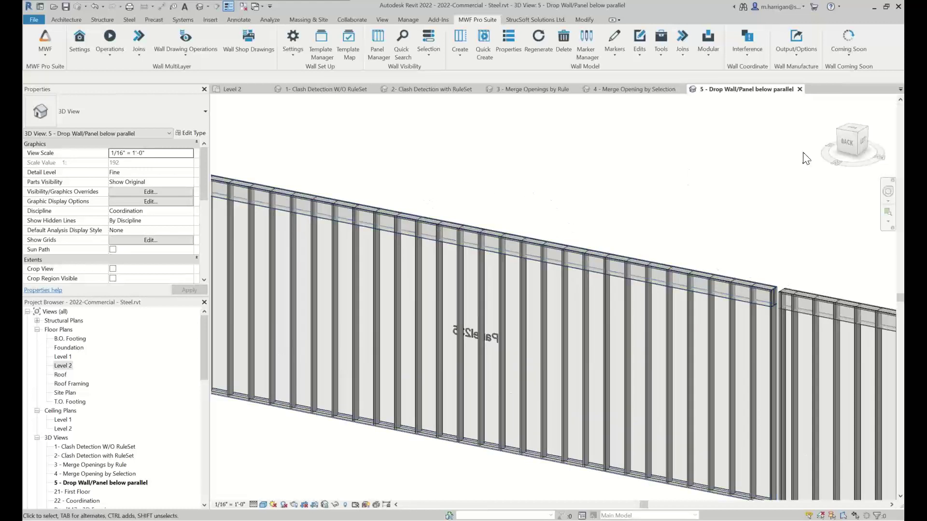
click(847, 141)
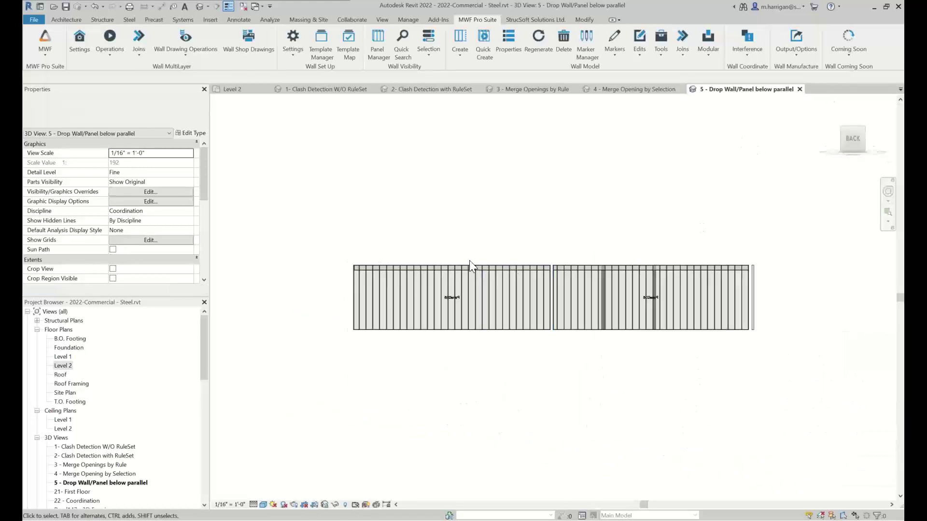
scroll(470, 261, up, 5)
scroll(428, 227, up, 3)
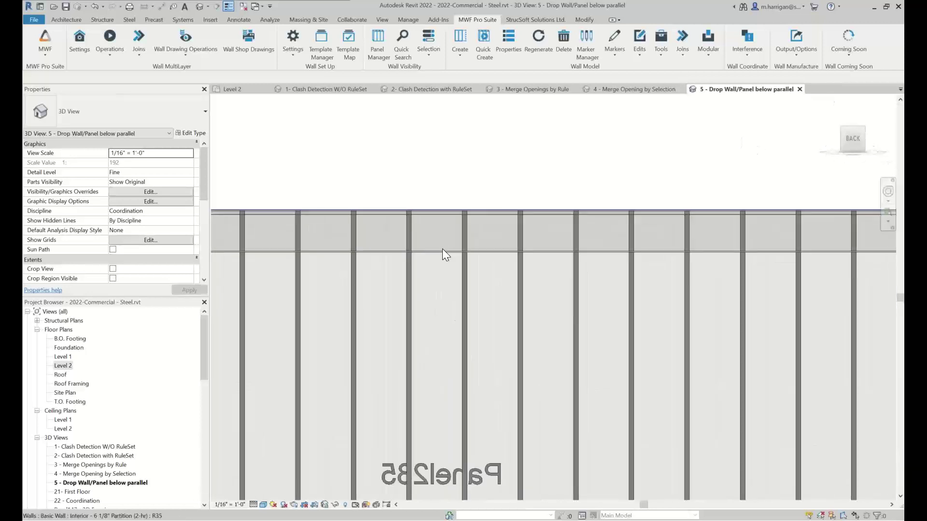
Examine the W12X26 girder along the top of the Panel235 wall and the Interior - 6 1/8" Partition wall it runs through
click(442, 250)
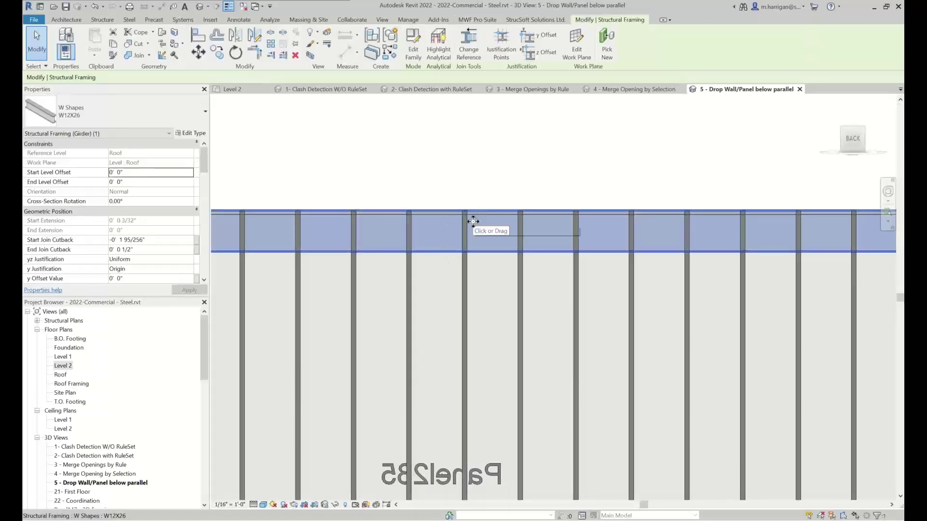
scroll(472, 220, down, 3)
scroll(712, 245, right, 3)
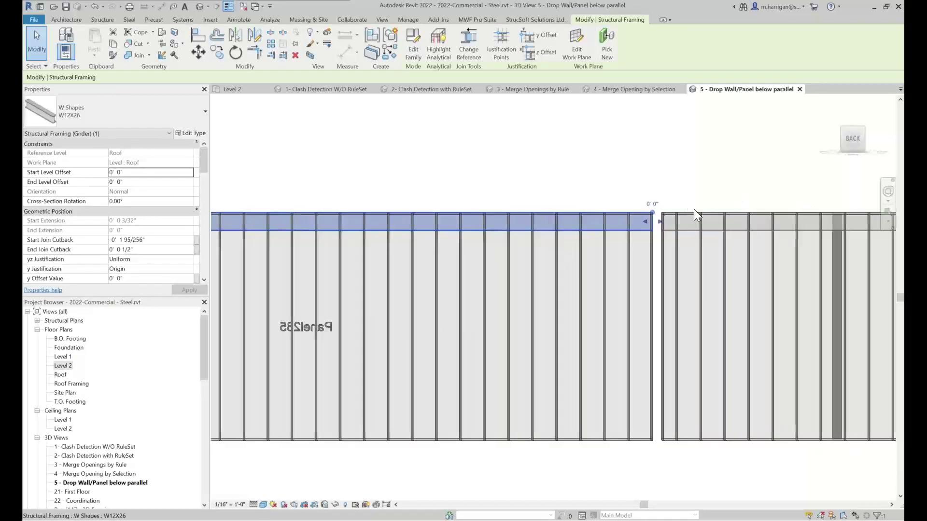
click(514, 207)
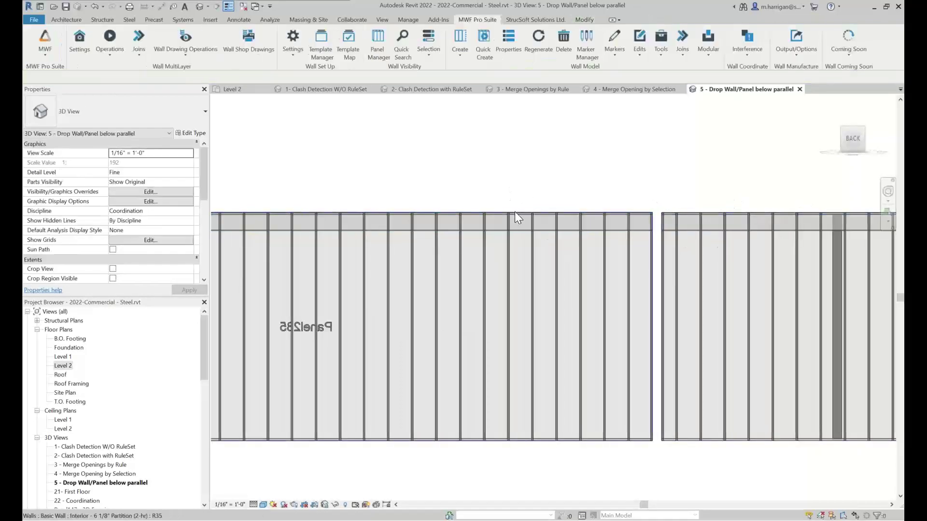
click(430, 208)
middle_drag(306, 209, 373, 201)
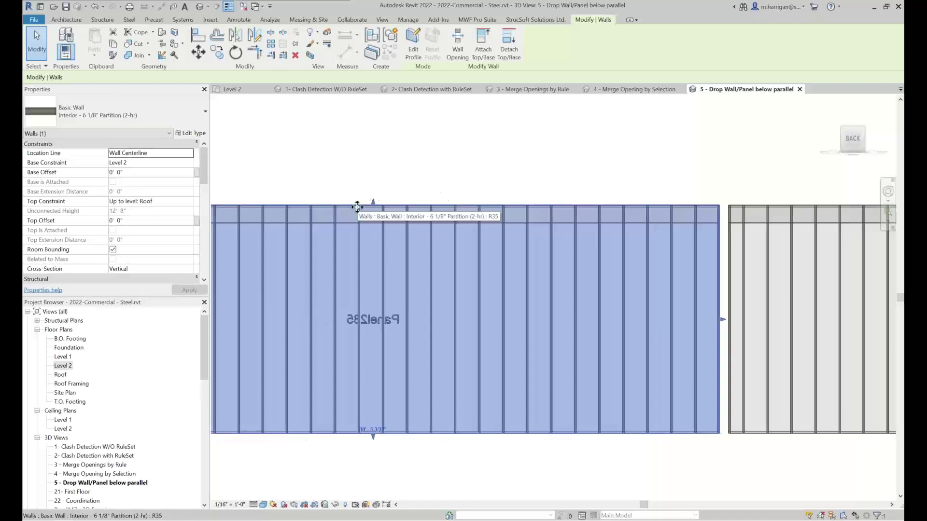
scroll(357, 208, up, 4)
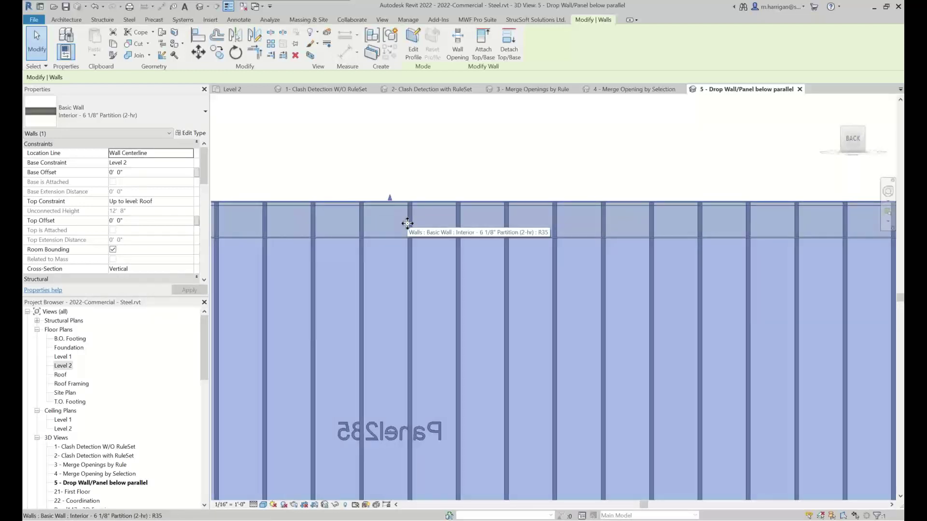
scroll(407, 223, down, 4)
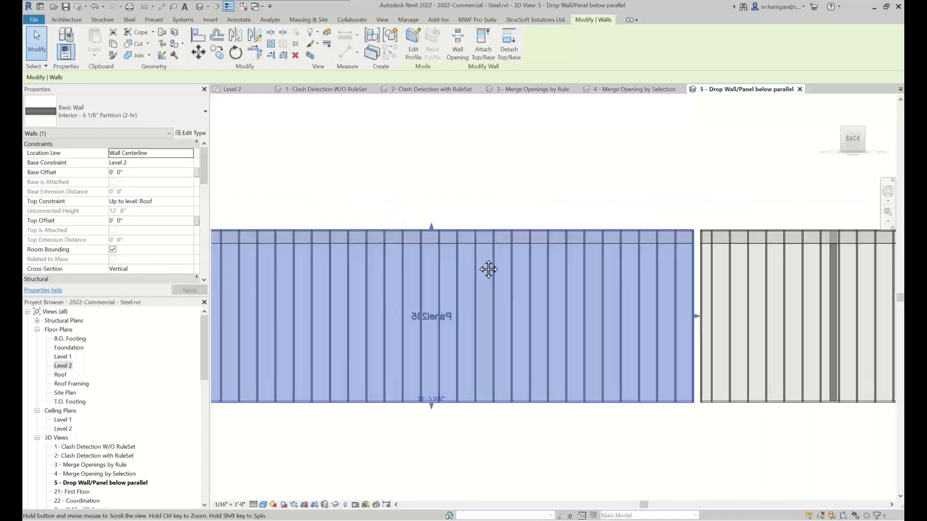
Drop the whole Panel235 wall below its parallel beam, adjusting the wall if not attached, with a 1/2" gap below
click(528, 193)
shift+middle_drag(528, 193, 530, 265)
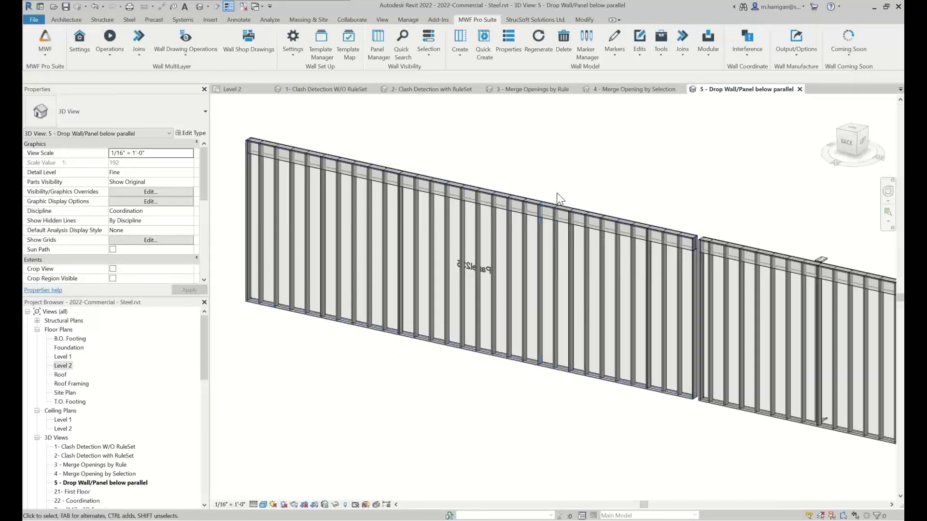
drag(567, 182, 517, 232)
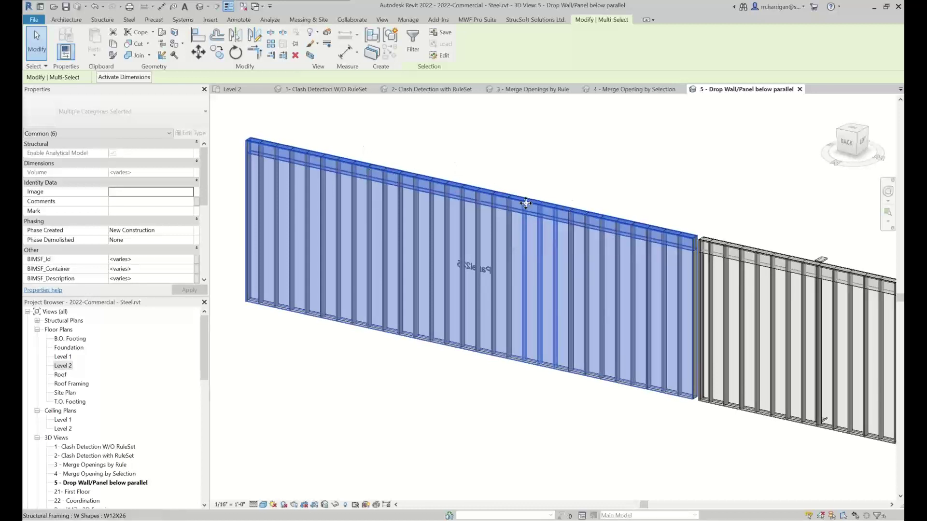
click(477, 18)
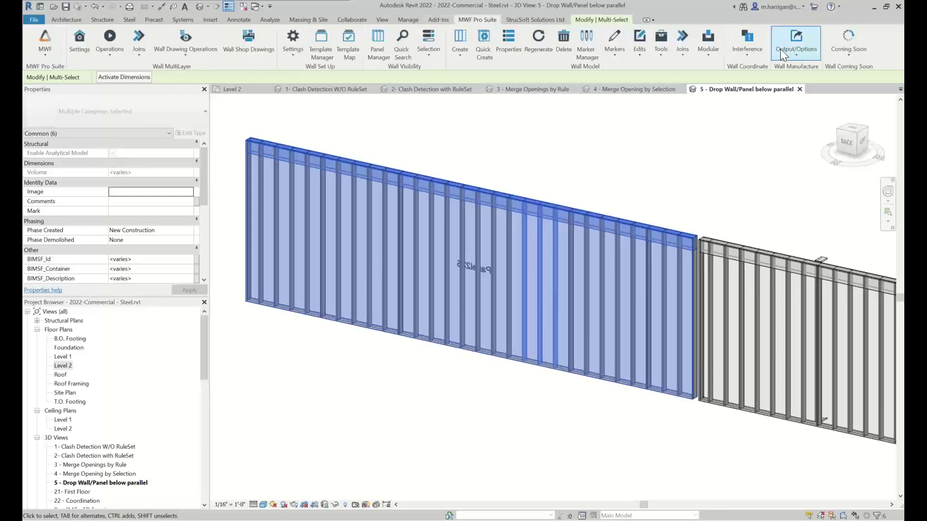
click(739, 45)
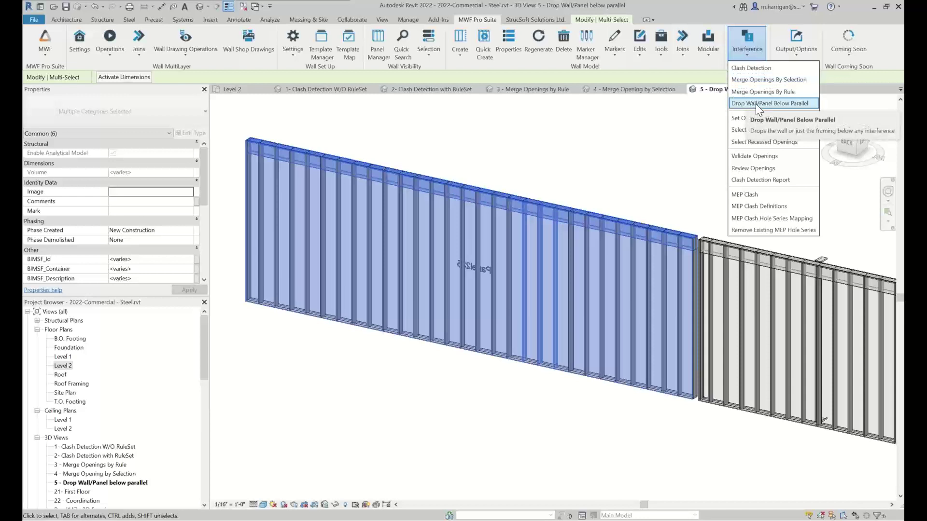
click(778, 102)
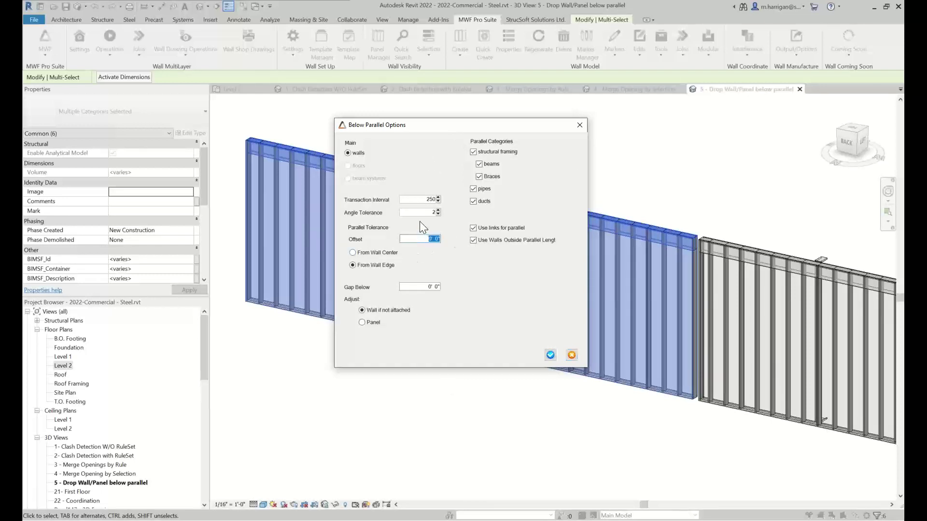
double_click(411, 199)
click(414, 287)
key(BackSpace)
click(550, 355)
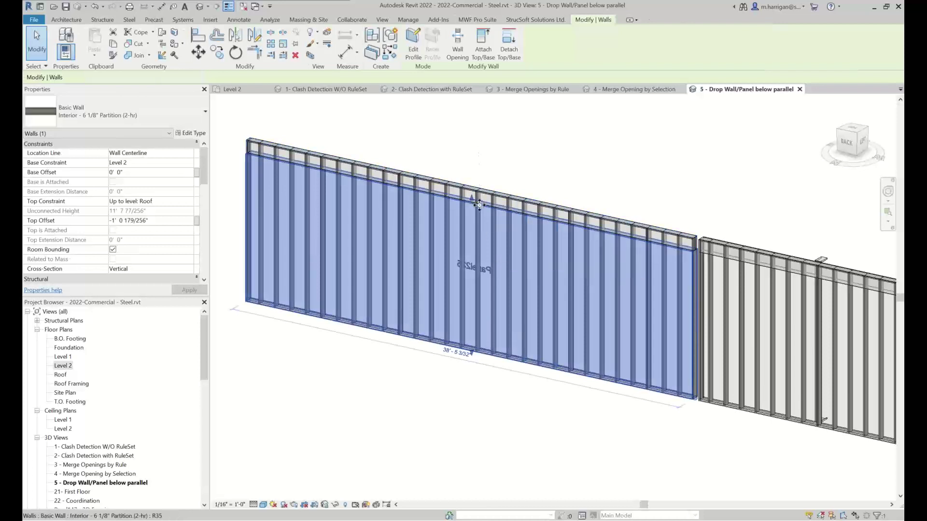
Regenerate the framing of the dropped Panel235 wall
click(478, 19)
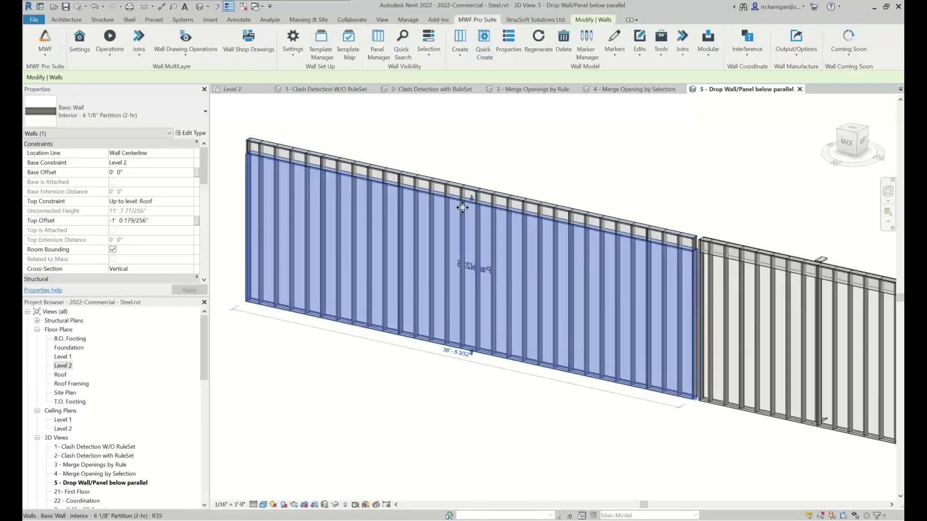
click(543, 51)
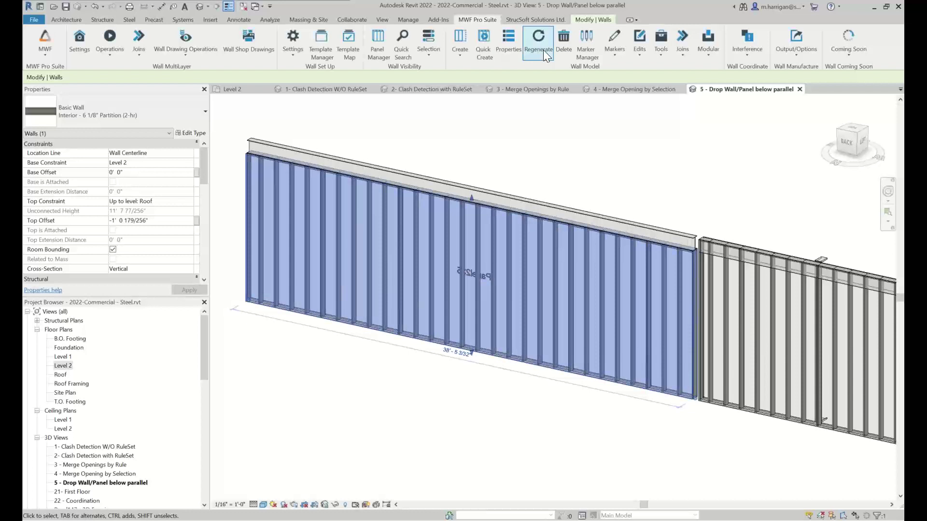
click(553, 163)
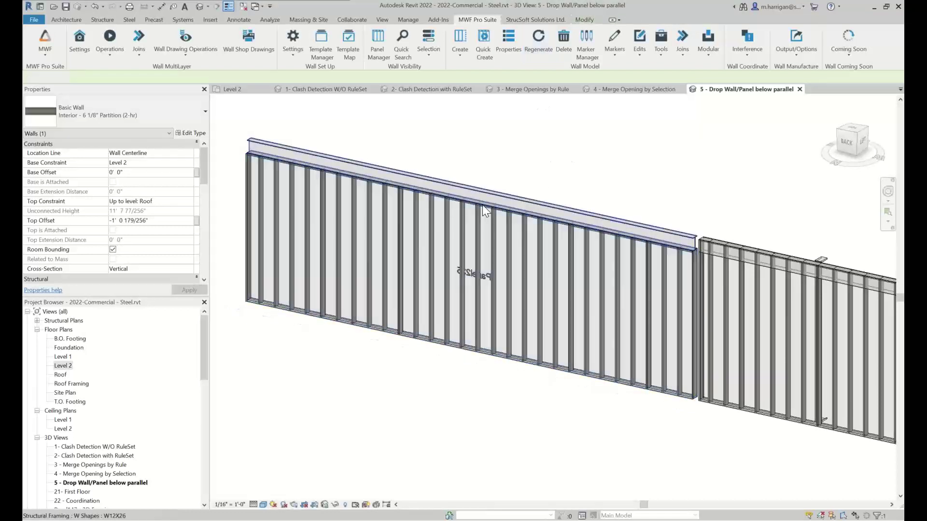
Drop only the panel of the neighbouring wall below its parallel beam with a 1" gap, and regenerate that wall's framing
middle_drag(729, 205, 408, 144)
click(543, 214)
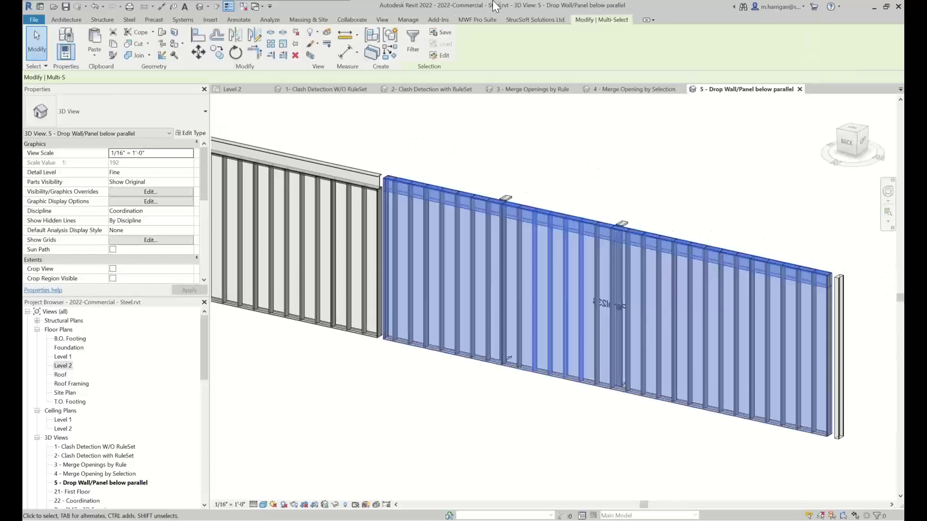
click(477, 20)
click(757, 48)
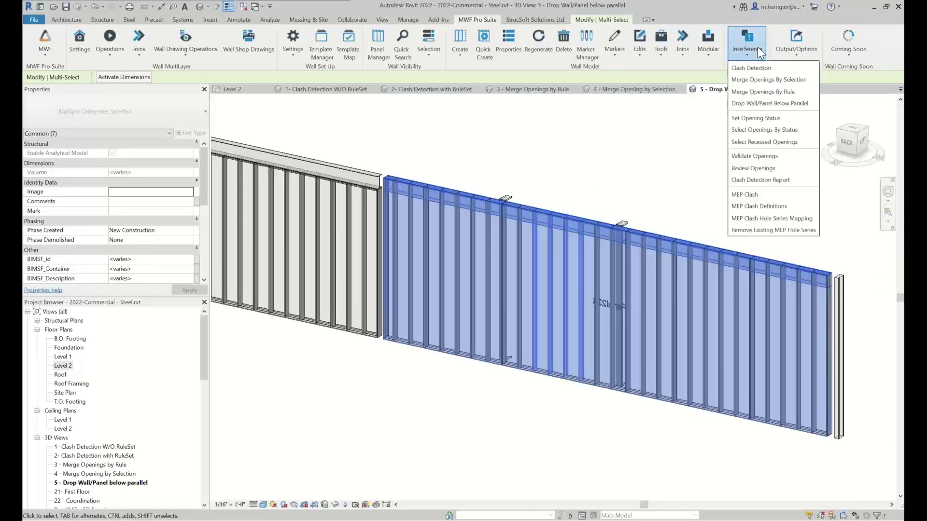
click(769, 102)
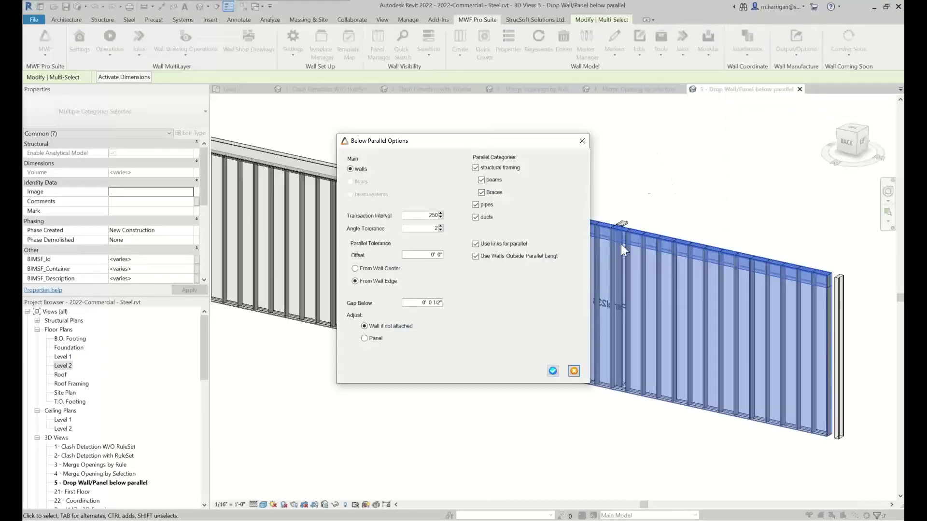
click(365, 340)
click(417, 302)
text(1")
click(553, 371)
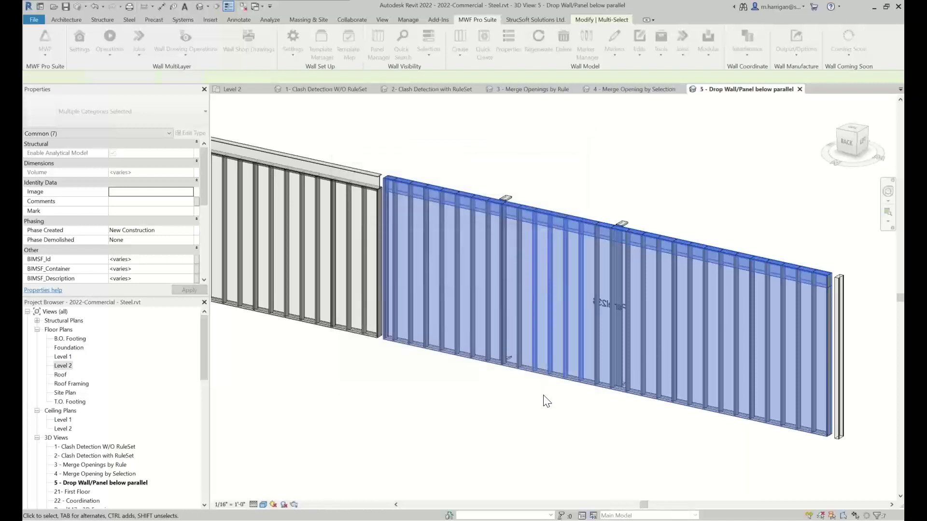
click(480, 18)
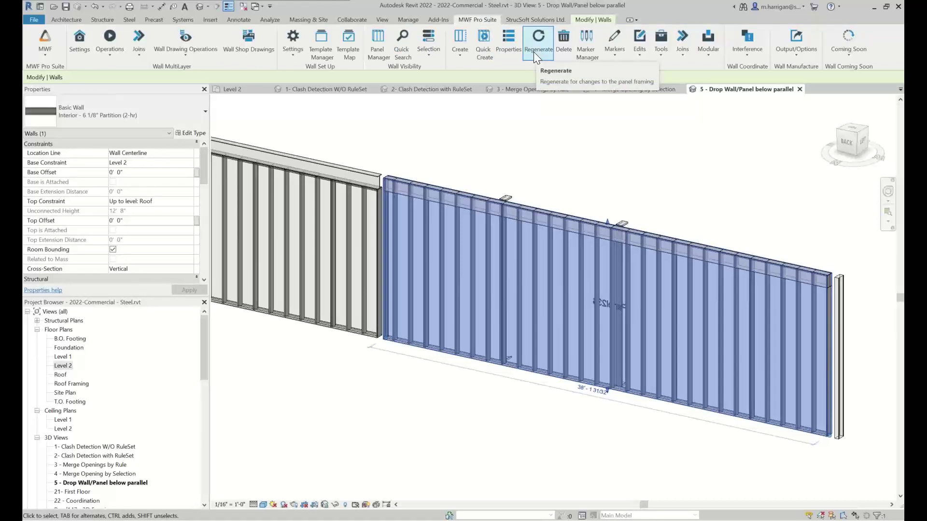
click(534, 51)
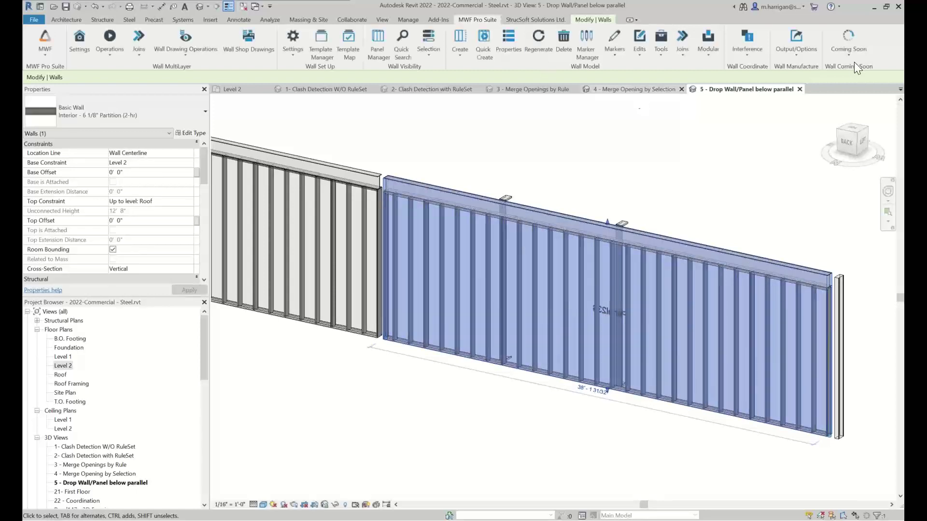
Examine the gaps below the beams on both walls from the back, comparing the dropped wall with the dropped panel
click(850, 144)
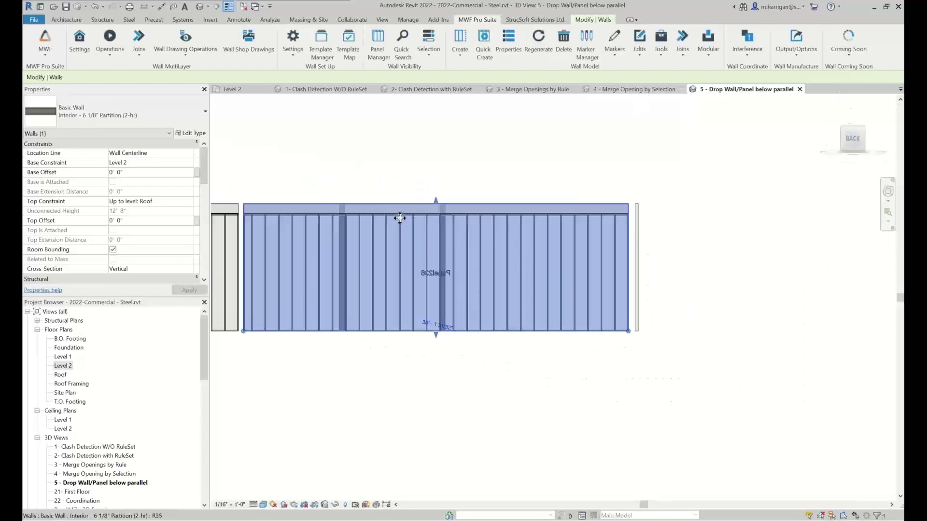
scroll(351, 290, up, 3)
scroll(351, 290, up, 5)
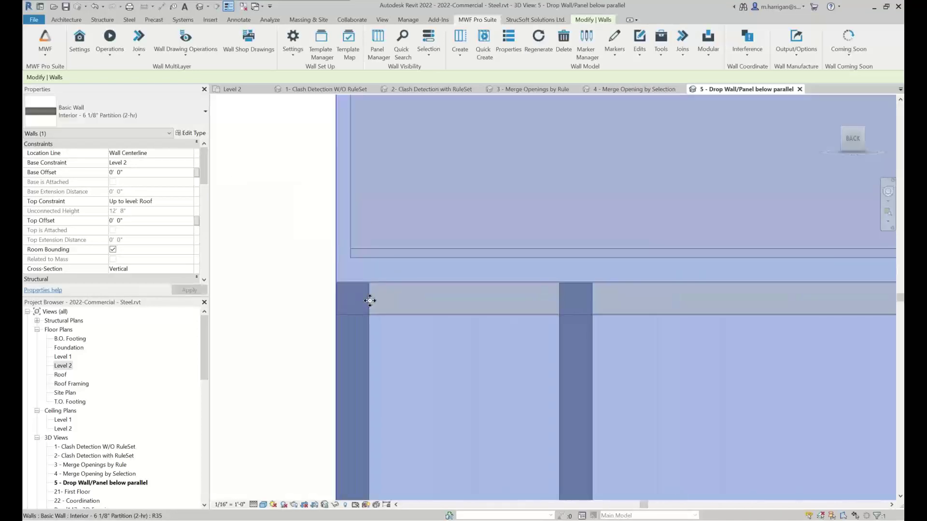
scroll(407, 289, up, 2)
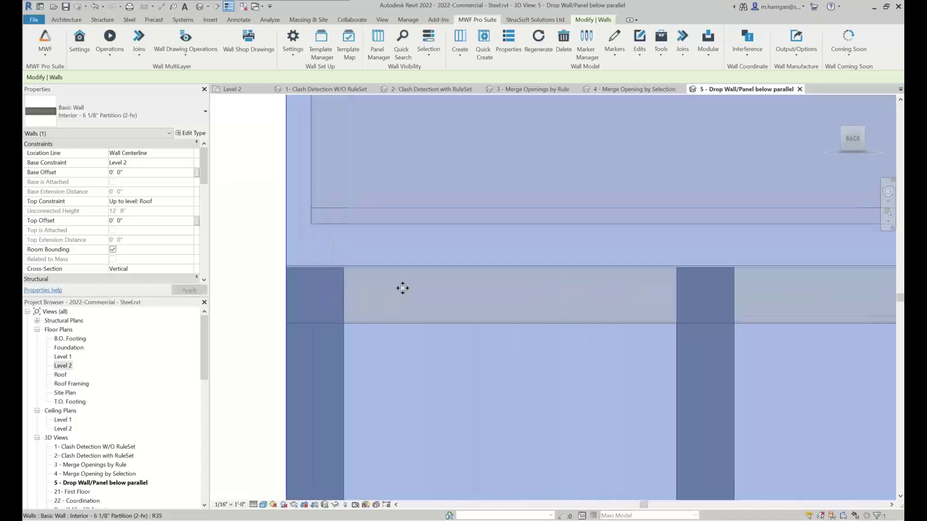
scroll(378, 256, down, 3)
middle_drag(629, 308, 896, 299)
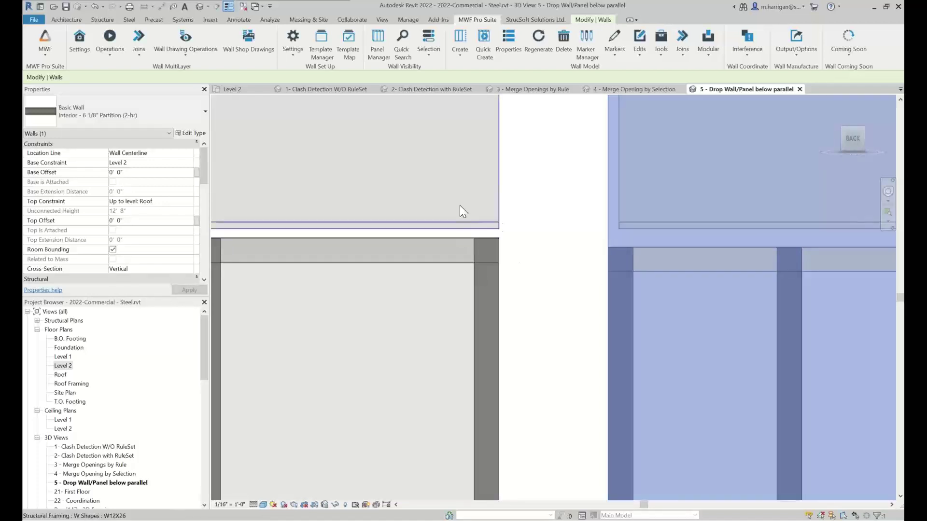
scroll(627, 238, down, 4)
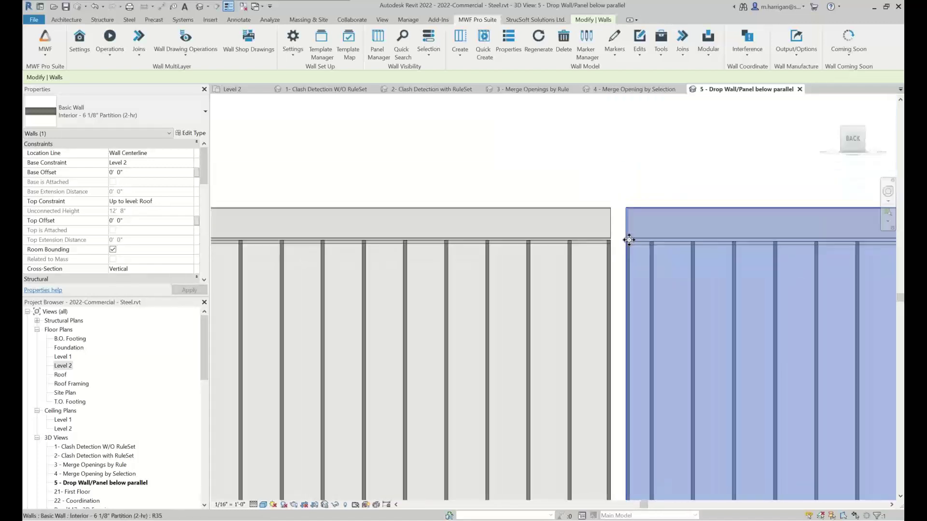
shift+middle_drag(700, 305, 647, 333)
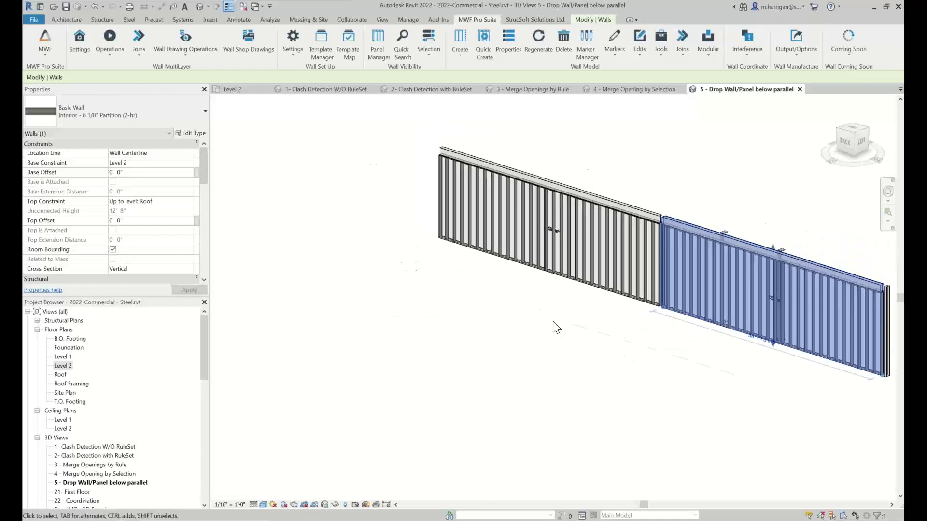
middle_drag(563, 325, 525, 363)
scroll(525, 363, up, 1)
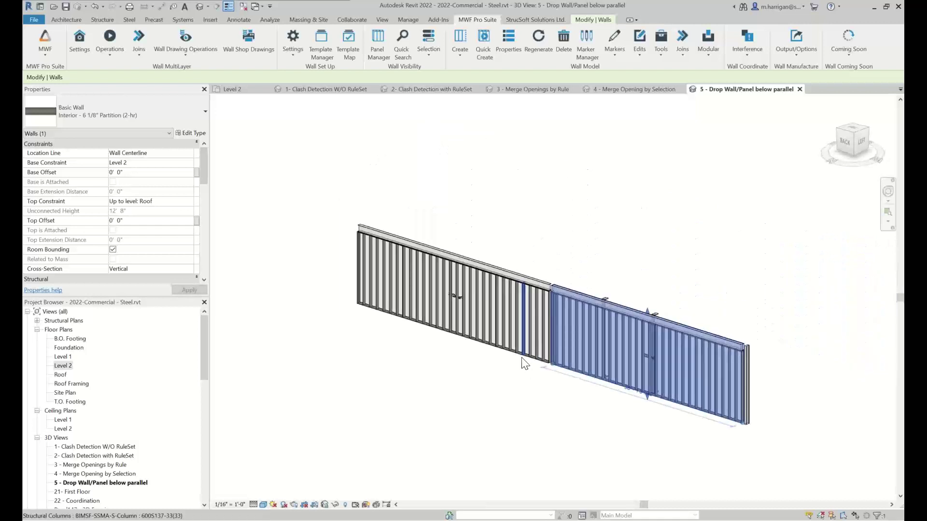